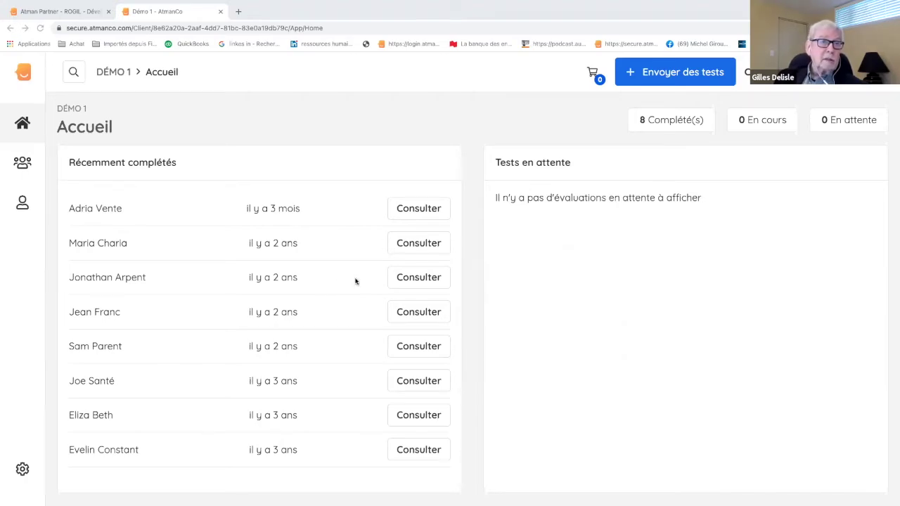
# Open the third candidate's results from the recently completed list and examine the cognitive aptitude and personality scores
pyautogui.click(425, 281)
pyautogui.click(425, 279)
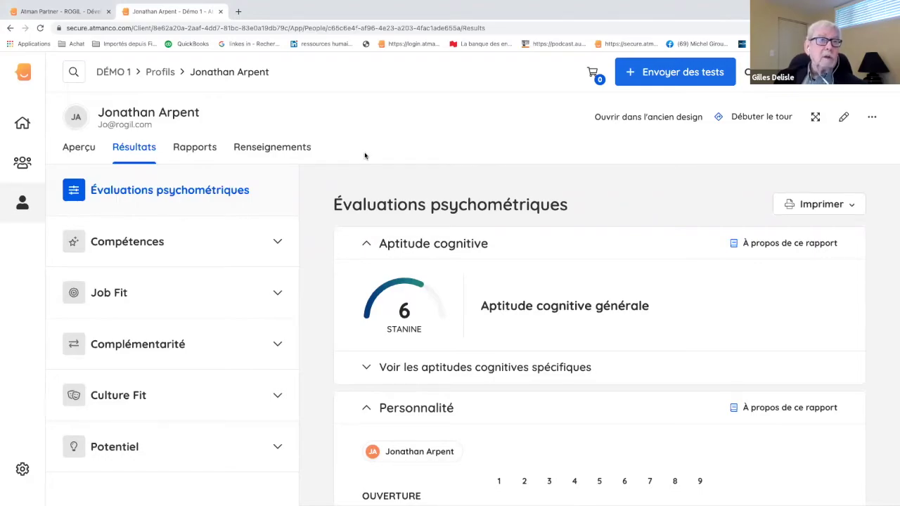
pyautogui.scroll(-3, 510, 279)
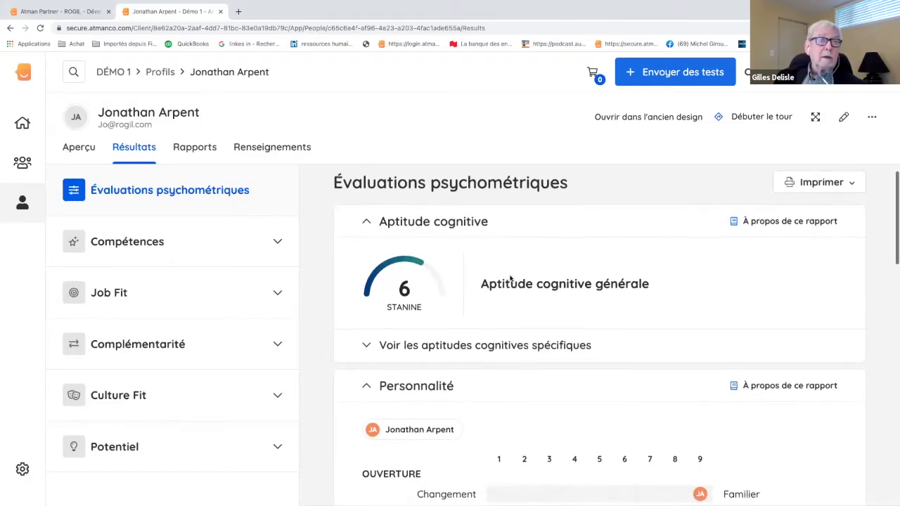
pyautogui.scroll(1, 510, 280)
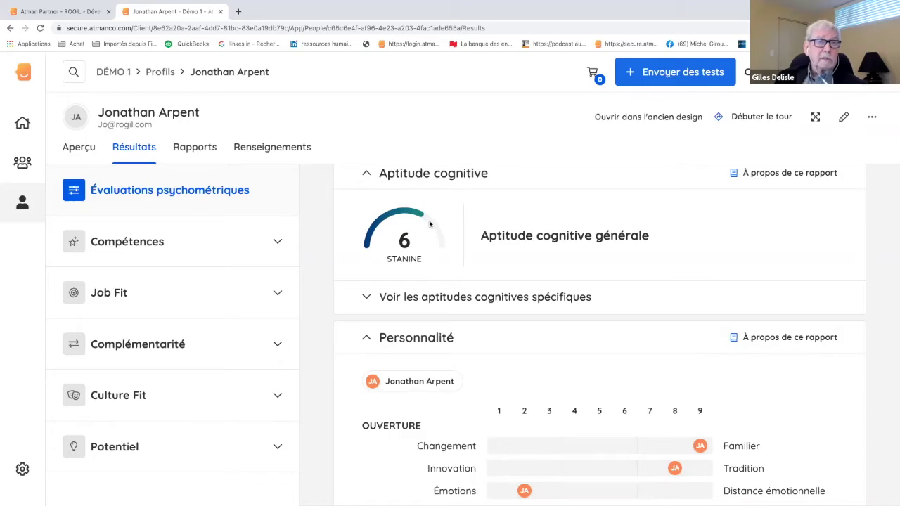
pyautogui.scroll(-1, 440, 236)
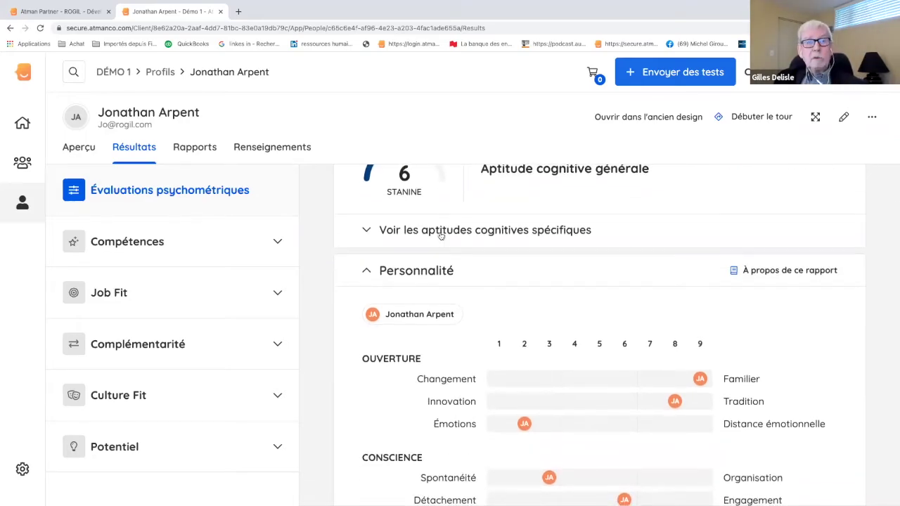
pyautogui.scroll(-1, 441, 235)
pyautogui.scroll(-2, 441, 236)
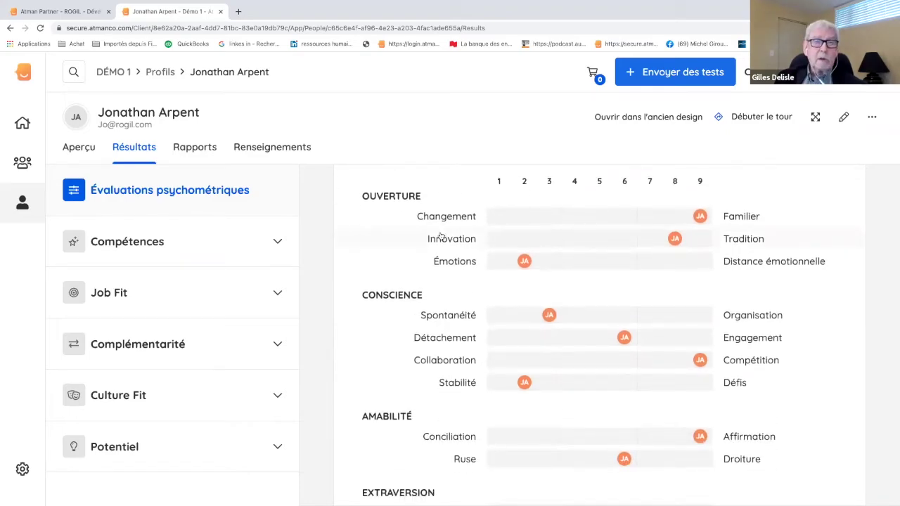
pyautogui.scroll(-1, 537, 207)
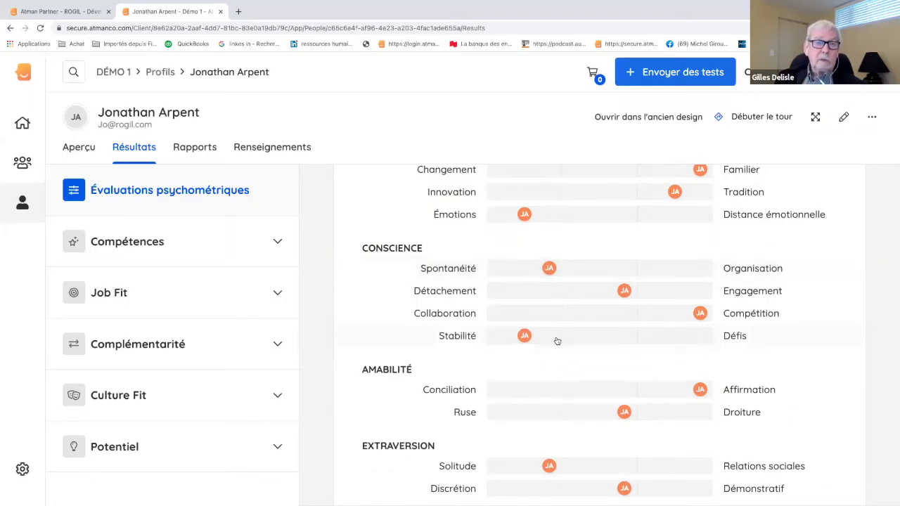
pyautogui.scroll(-1, 558, 338)
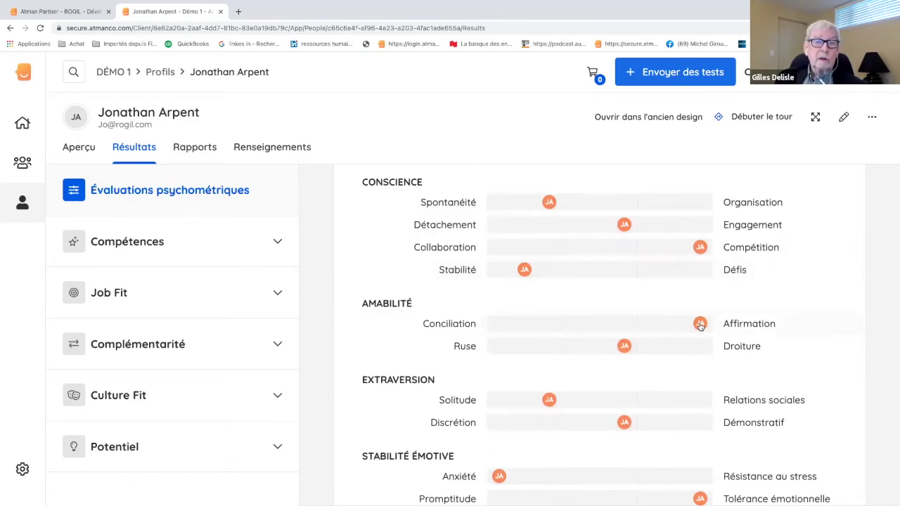
pyautogui.scroll(1, 700, 325)
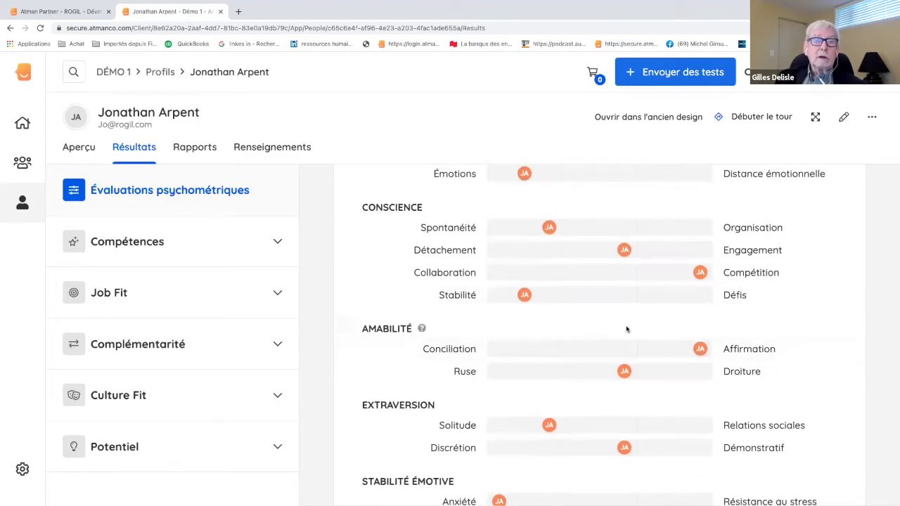
# Display the candidate's Compétences results using the Gestion competency profile
pyautogui.click(278, 243)
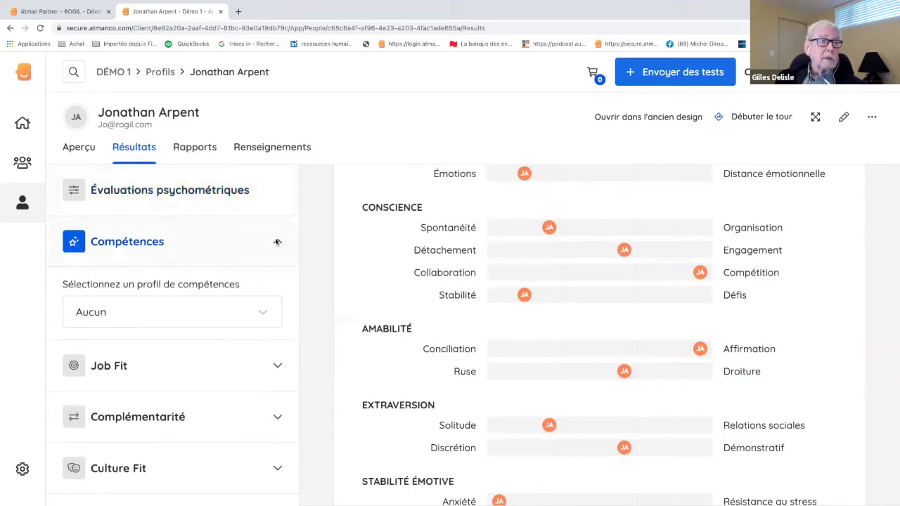
pyautogui.click(262, 314)
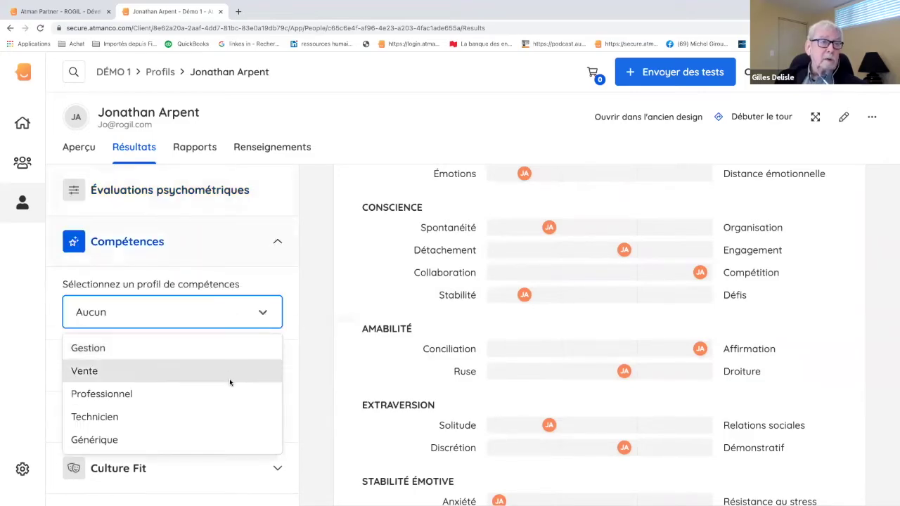
pyautogui.click(176, 356)
# Examine the Gestion competency scores, from the category averages and talent tallies through the Analyse, Discipline and Énergie details
pyautogui.scroll(-3, 426, 326)
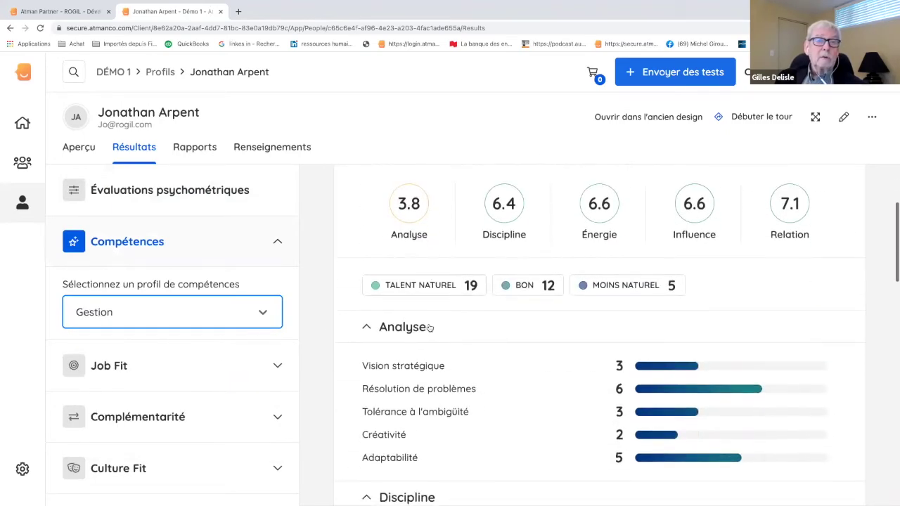
pyautogui.scroll(-1, 430, 328)
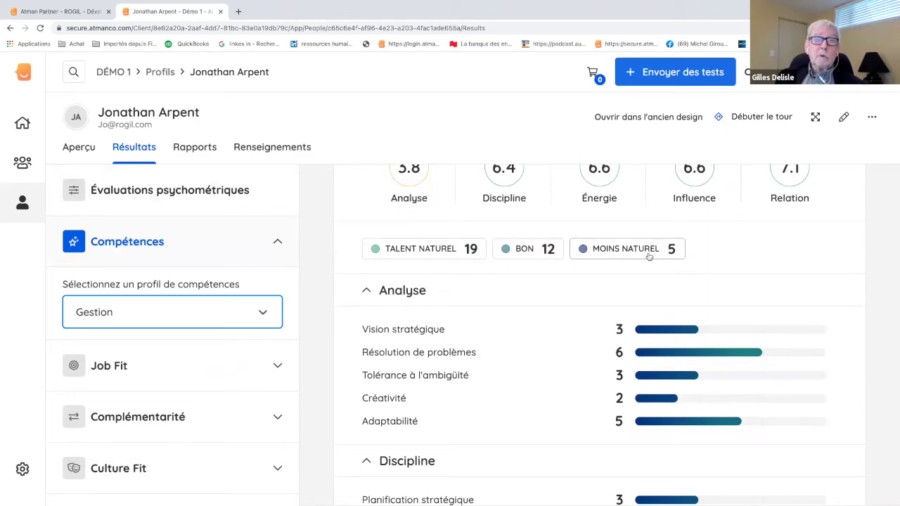
pyautogui.scroll(-2, 558, 289)
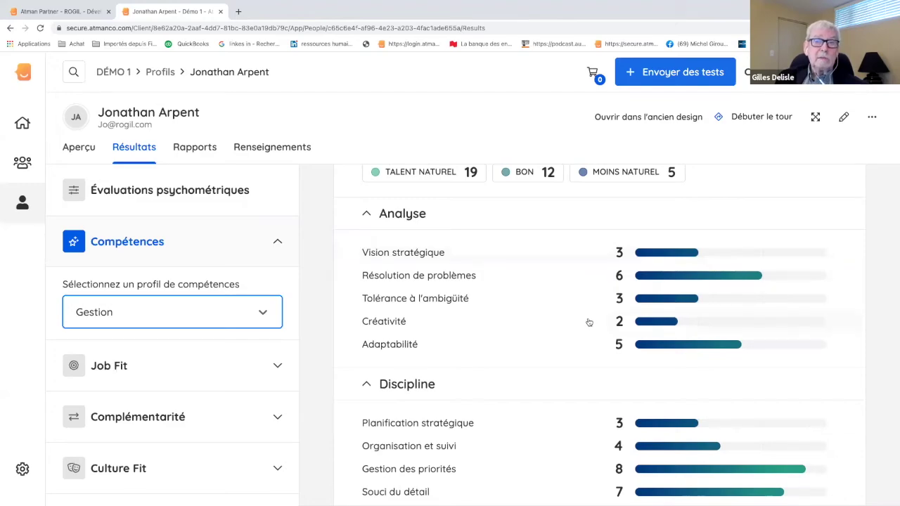
pyautogui.scroll(-2, 589, 321)
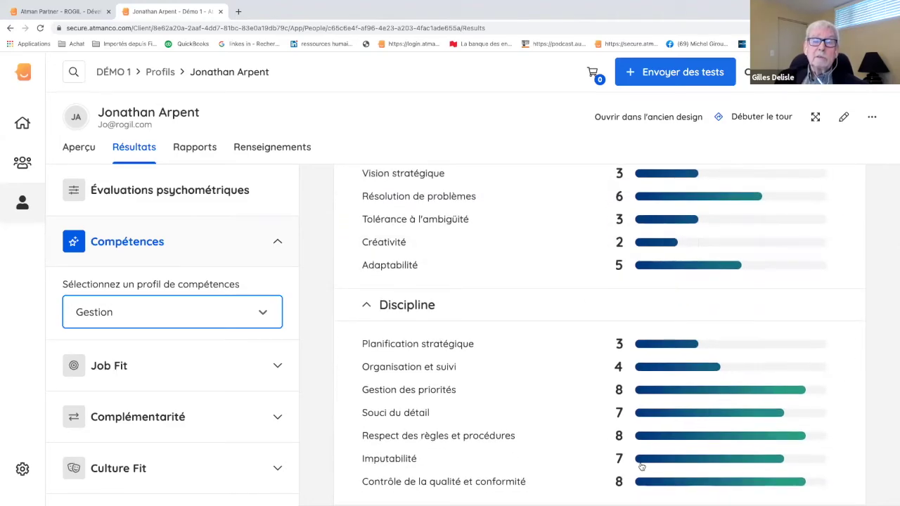
pyautogui.scroll(-1, 565, 296)
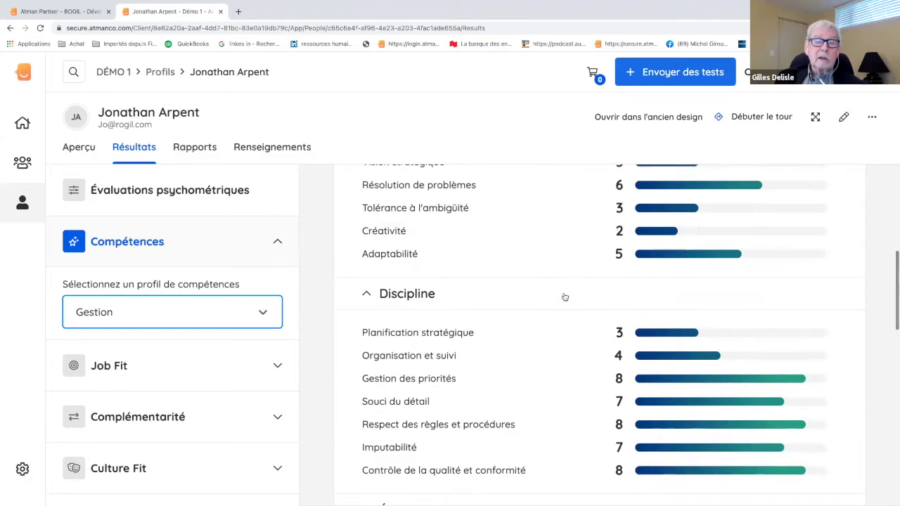
pyautogui.scroll(-2, 565, 296)
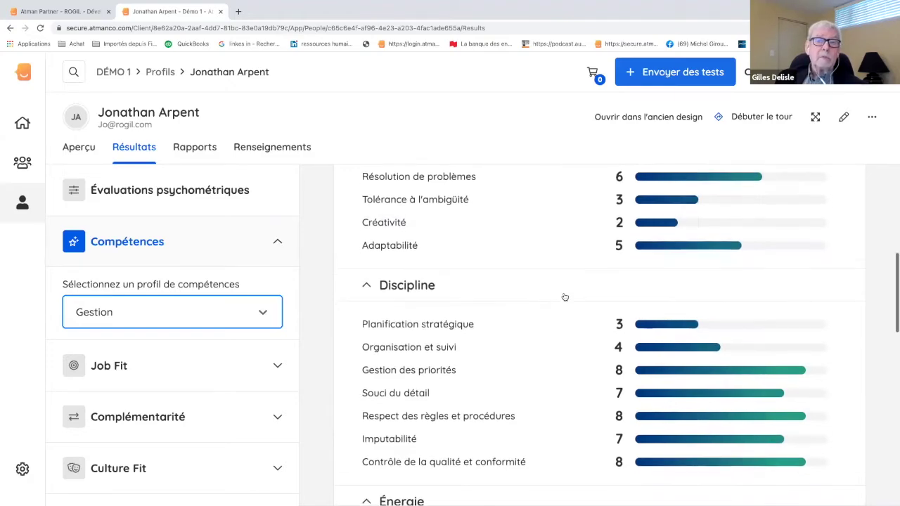
pyautogui.scroll(-3, 594, 301)
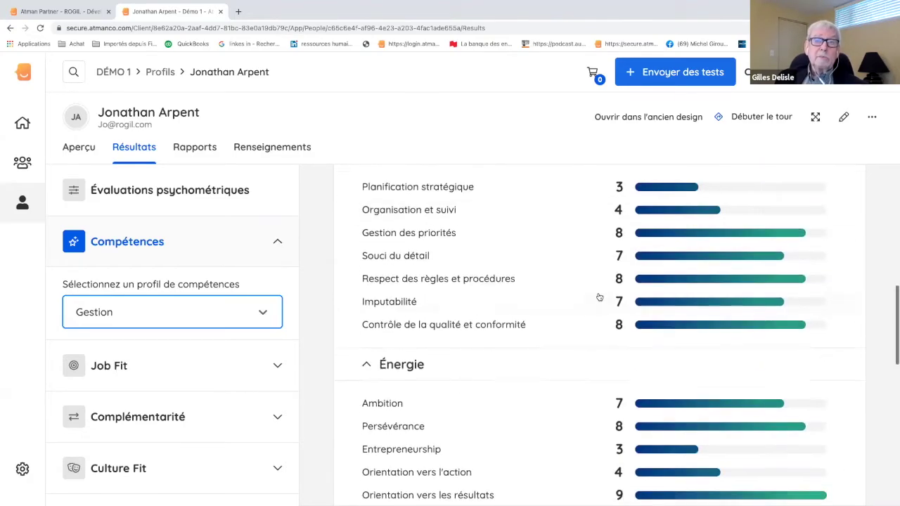
pyautogui.scroll(-6, 557, 298)
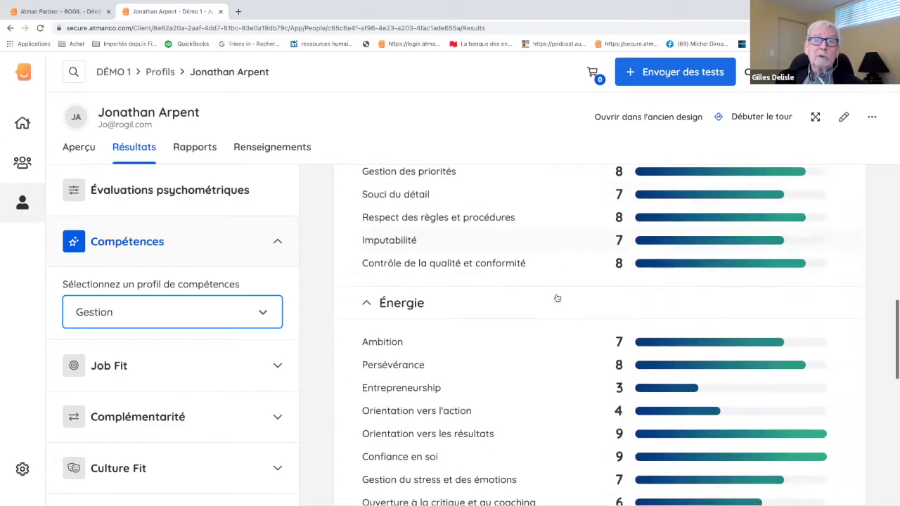
pyautogui.scroll(-2, 556, 298)
pyautogui.scroll(8, 557, 297)
pyautogui.scroll(10, 557, 297)
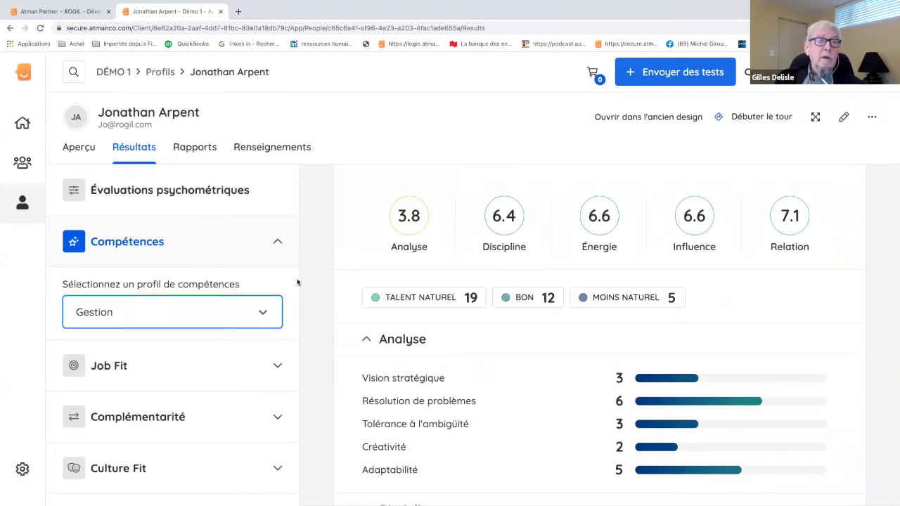
# Display the candidate's Job Fit results for the position Gestion - Gestionnaire stratégique
pyautogui.scroll(-1, 297, 282)
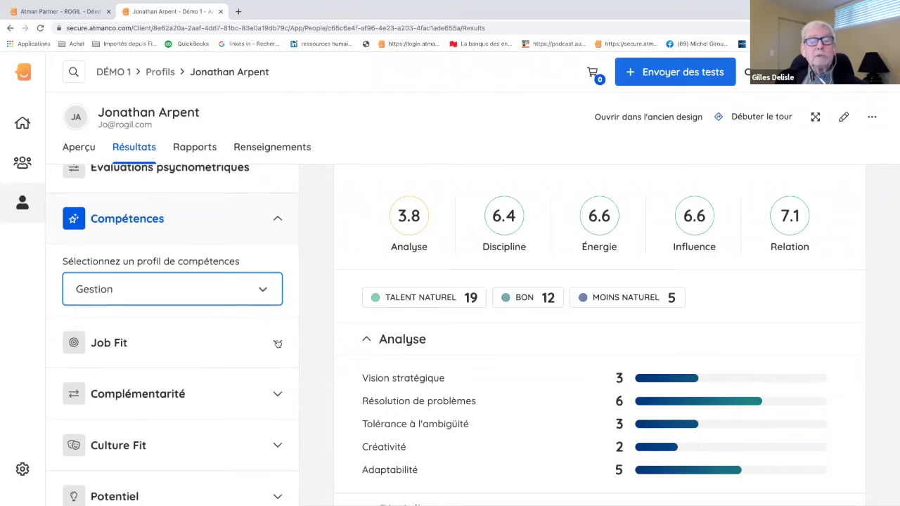
pyautogui.click(278, 343)
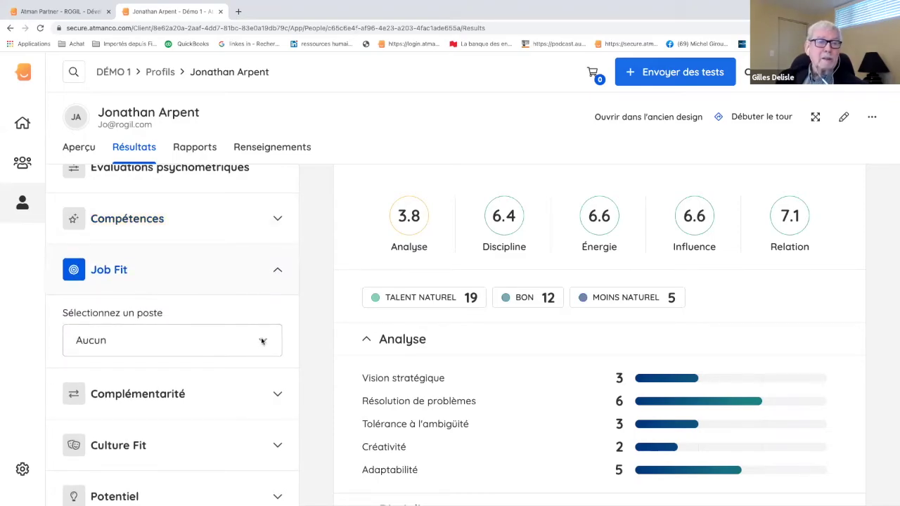
pyautogui.click(262, 341)
pyautogui.scroll(-1, 262, 341)
pyautogui.scroll(-1, 261, 341)
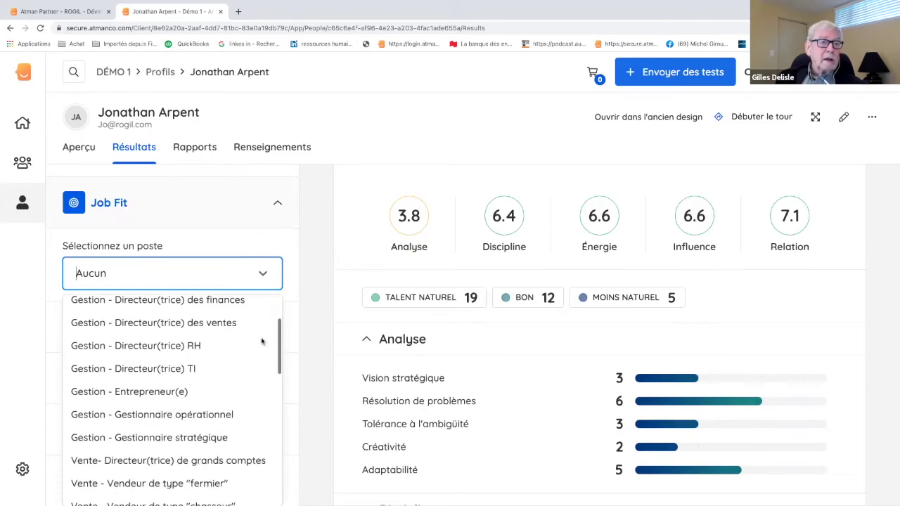
pyautogui.click(230, 438)
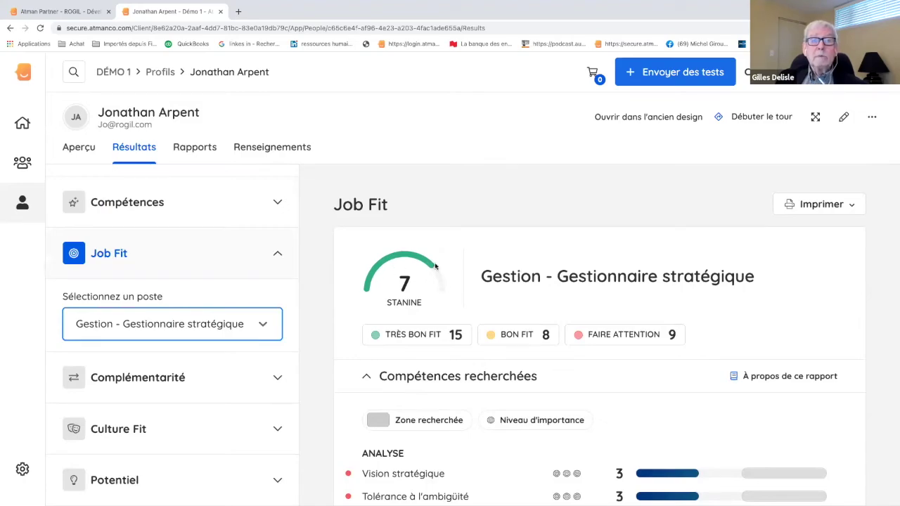
# Examine the Job Fit rating and compare the candidate's competency scores with the sought zones for the position
pyautogui.scroll(-1, 466, 249)
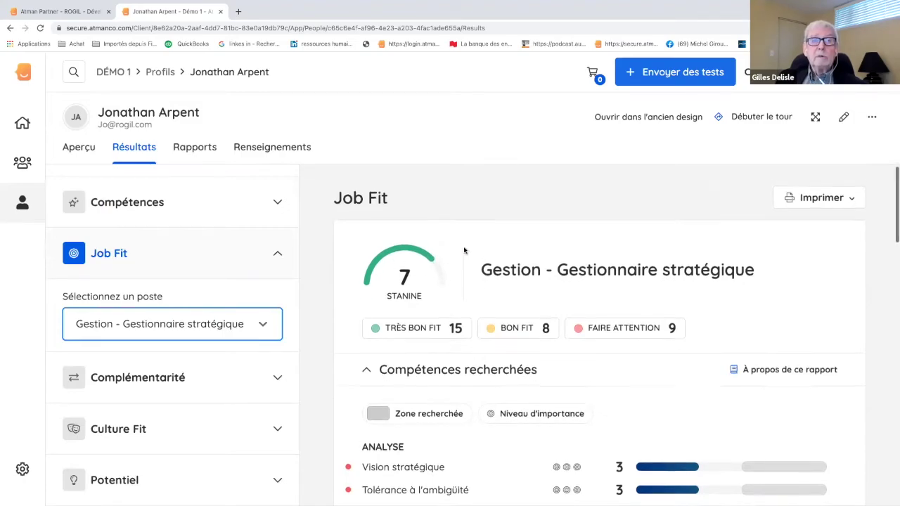
pyautogui.scroll(-1, 450, 253)
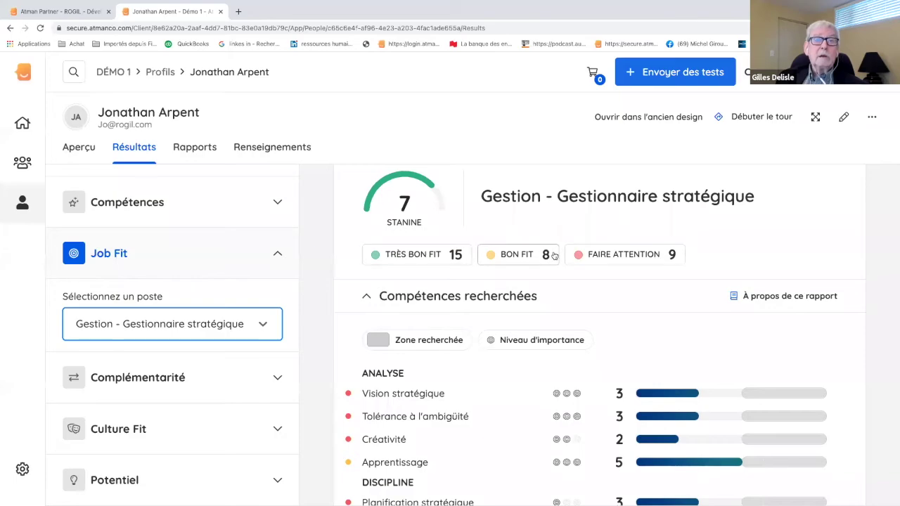
pyautogui.scroll(-1, 608, 288)
pyautogui.scroll(-3, 608, 287)
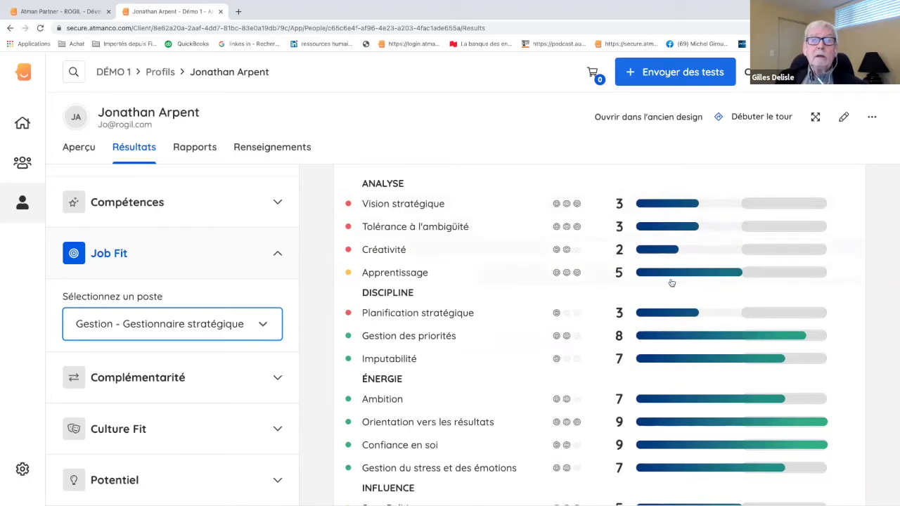
pyautogui.scroll(-1, 671, 283)
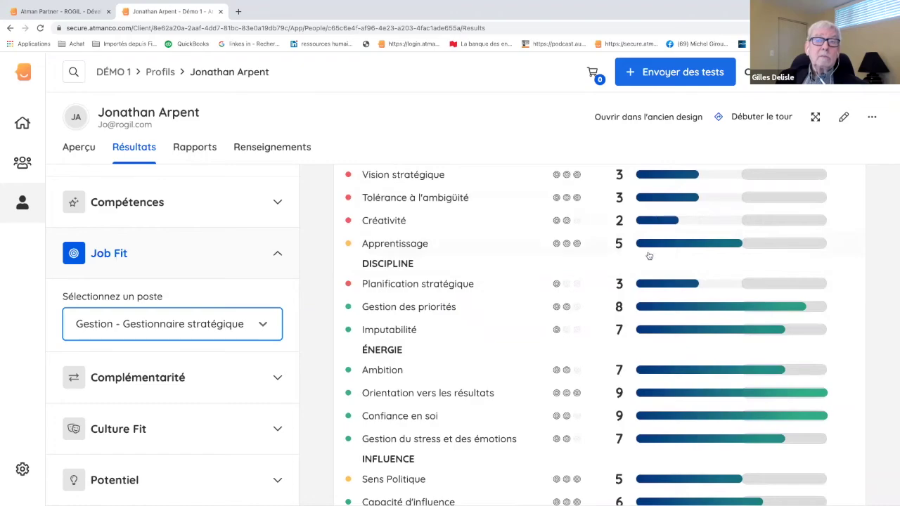
pyautogui.scroll(-4, 647, 256)
pyautogui.scroll(2, 647, 255)
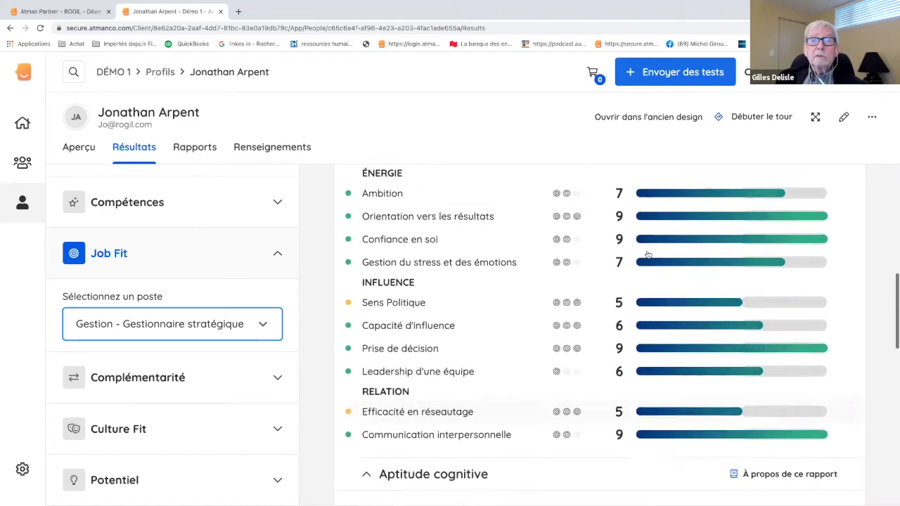
pyautogui.scroll(-2, 647, 255)
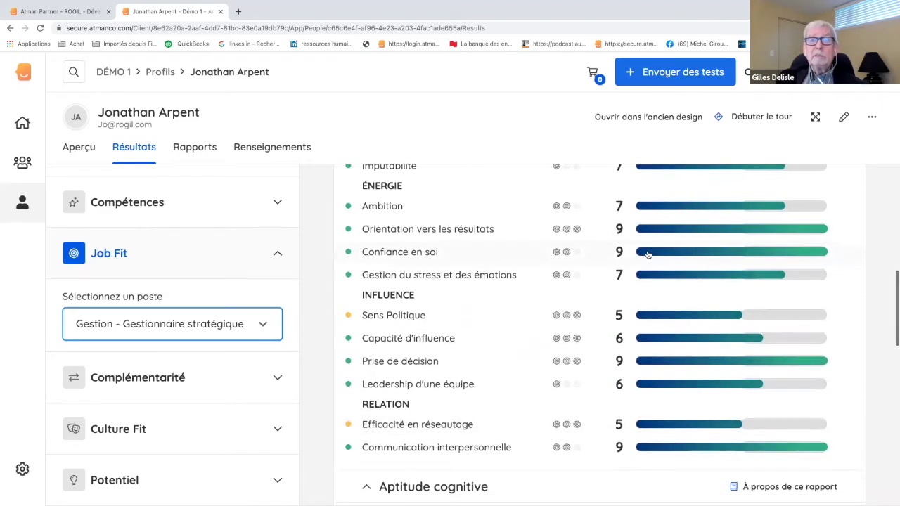
pyautogui.scroll(-3, 647, 254)
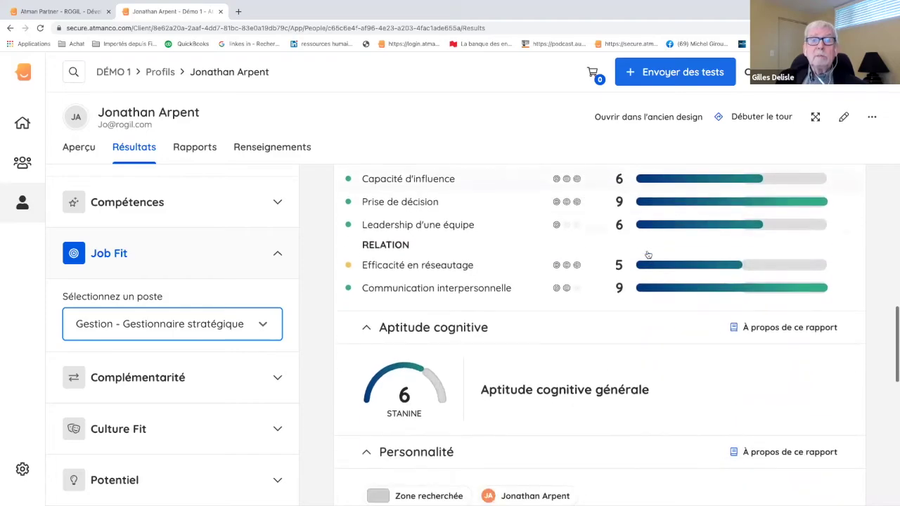
# Review the Job Fit summary and compare the candidate's personality traits with the position's sought zones
pyautogui.scroll(-1, 647, 255)
pyautogui.scroll(-1, 647, 254)
pyautogui.scroll(-1, 648, 254)
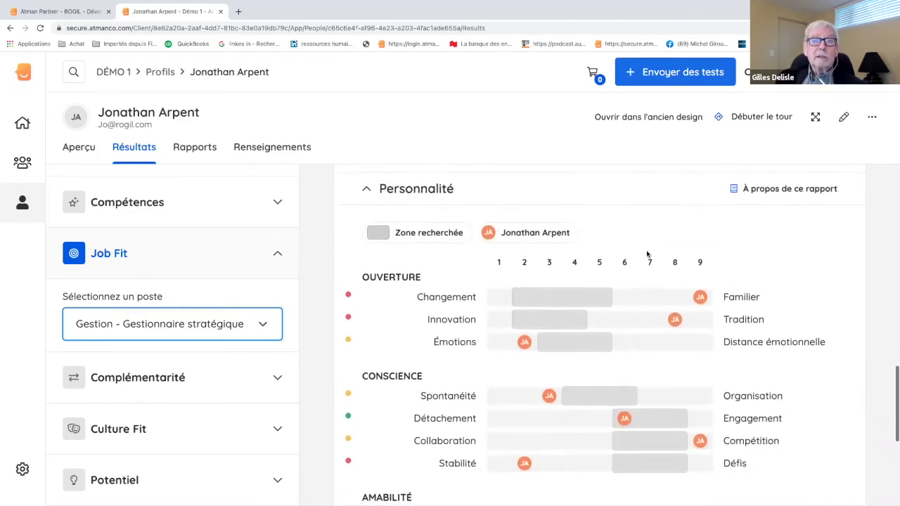
pyautogui.scroll(10, 646, 253)
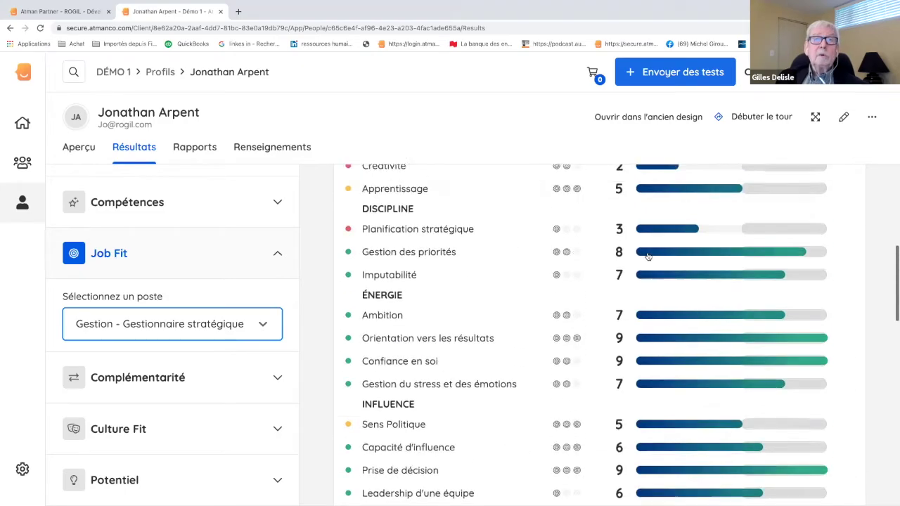
pyautogui.scroll(1, 646, 257)
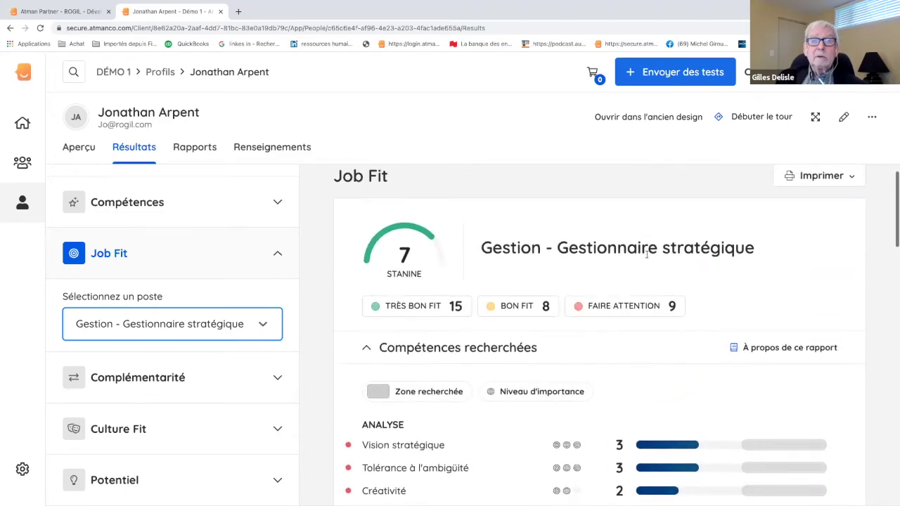
pyautogui.scroll(-15, 628, 269)
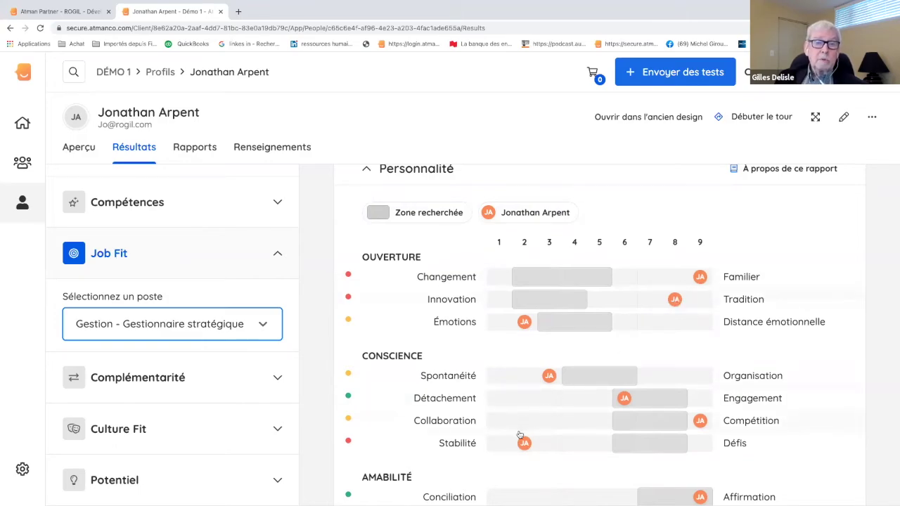
pyautogui.scroll(-2, 539, 423)
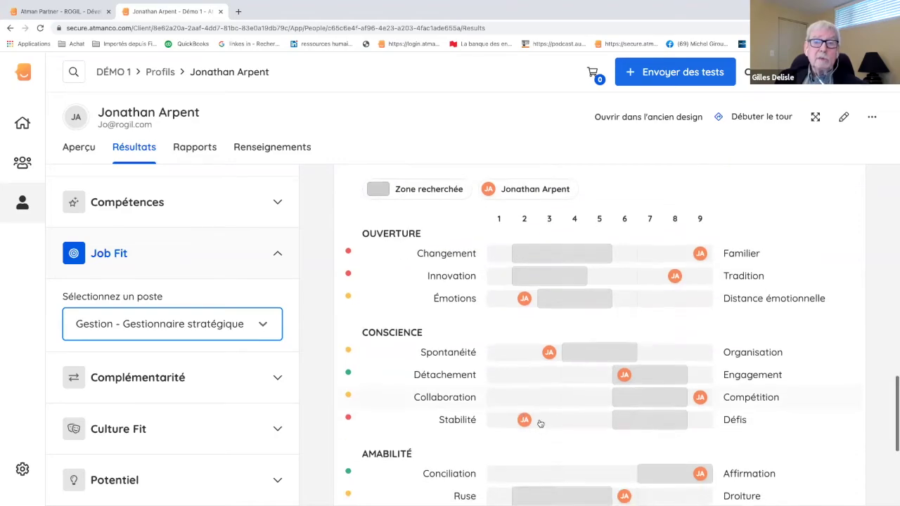
# Return to the home page and open the results of the fifth candidate in the Récemment complétés list
pyautogui.scroll(4, 540, 423)
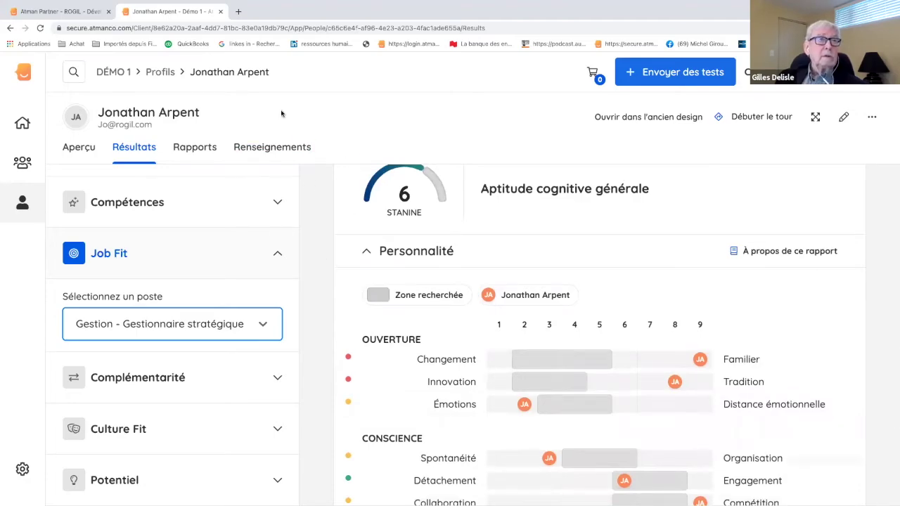
pyautogui.click(10, 29)
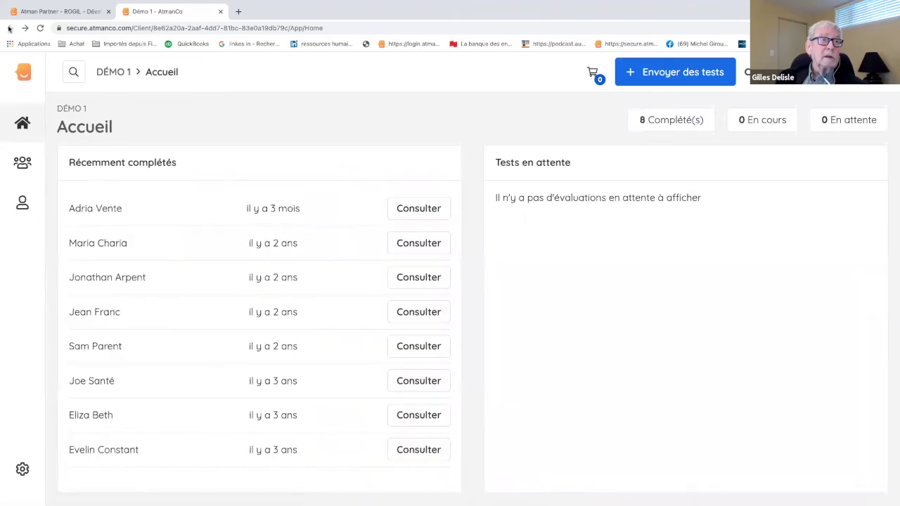
pyautogui.click(420, 346)
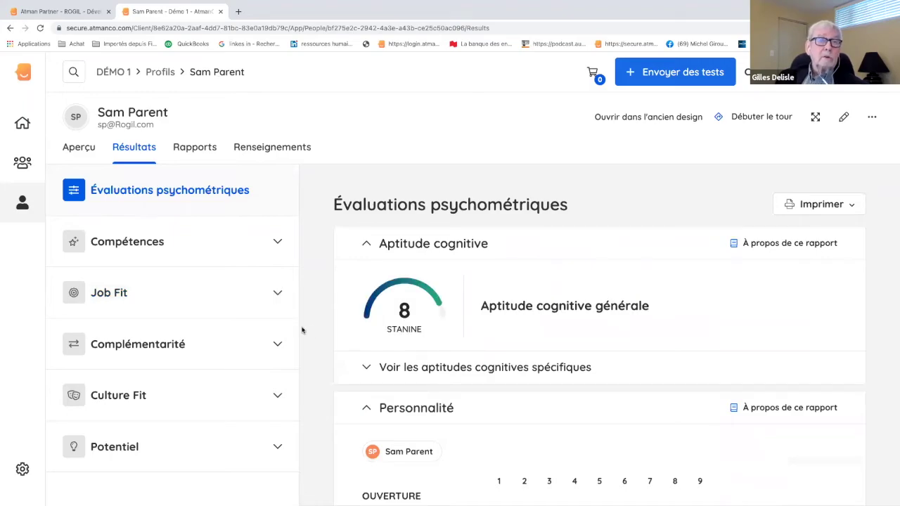
# Examine the candidate's general cognitive aptitude and the personality traits from Ouverture through Stabilité émotive
pyautogui.scroll(-1, 313, 331)
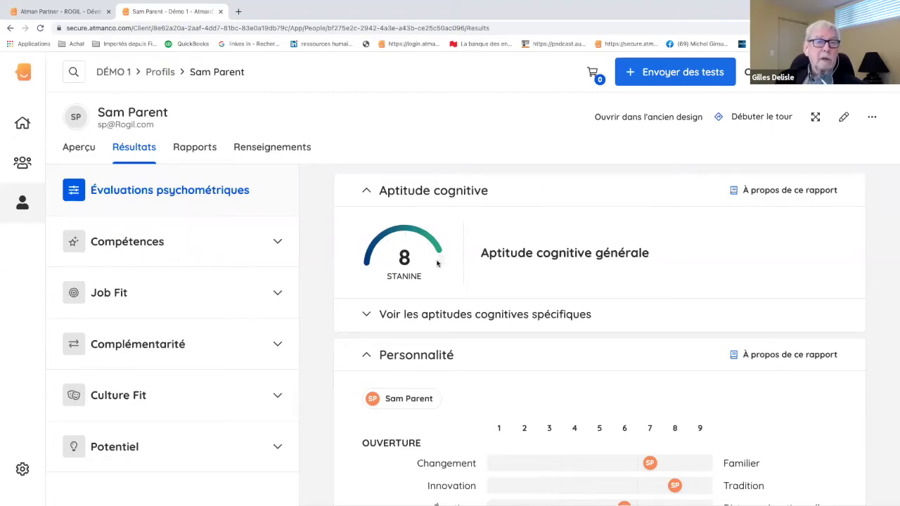
pyautogui.scroll(-1, 436, 263)
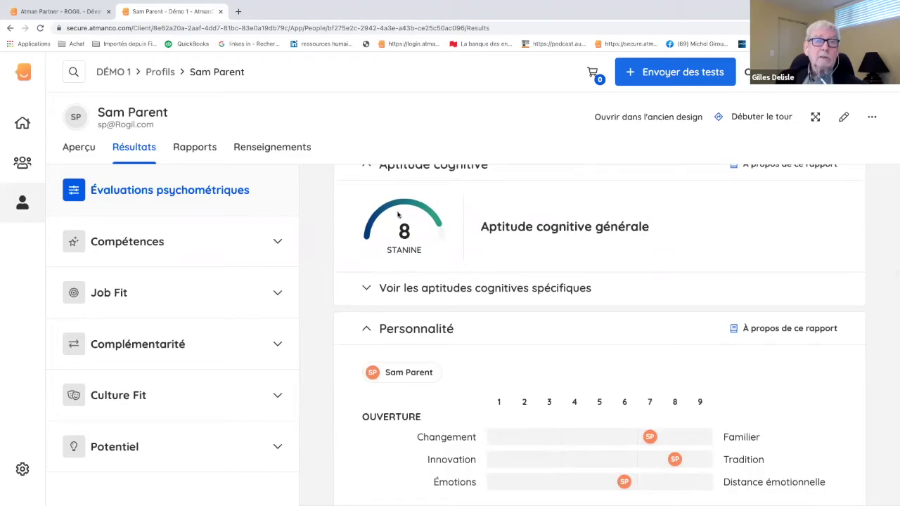
pyautogui.scroll(-1, 443, 248)
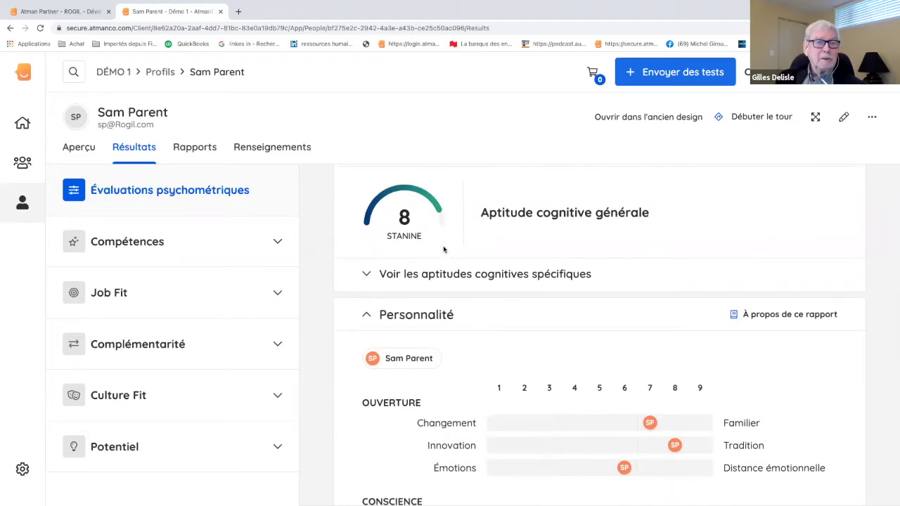
pyautogui.scroll(-3, 443, 249)
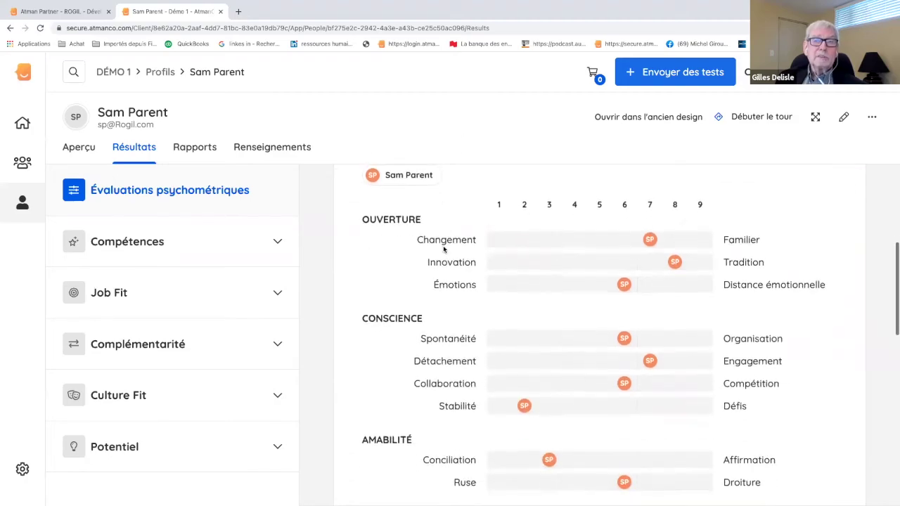
pyautogui.scroll(-1, 444, 250)
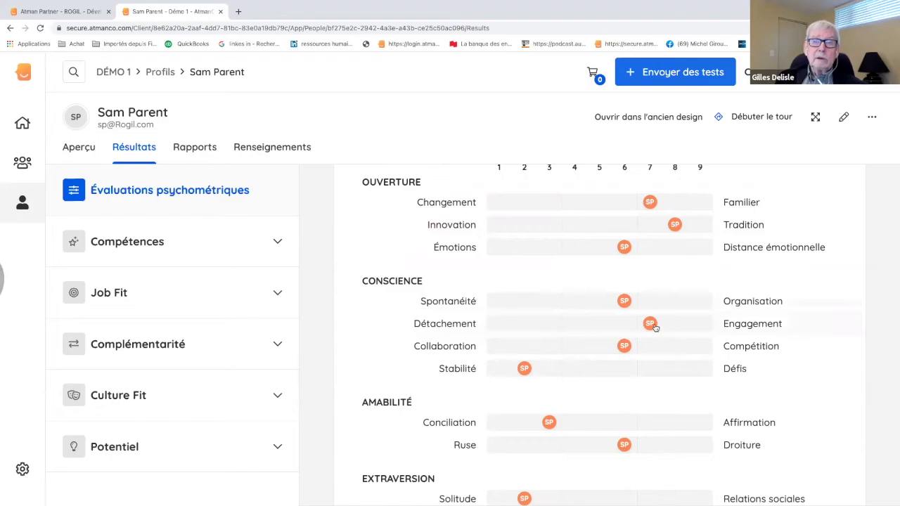
pyautogui.scroll(-1, 661, 326)
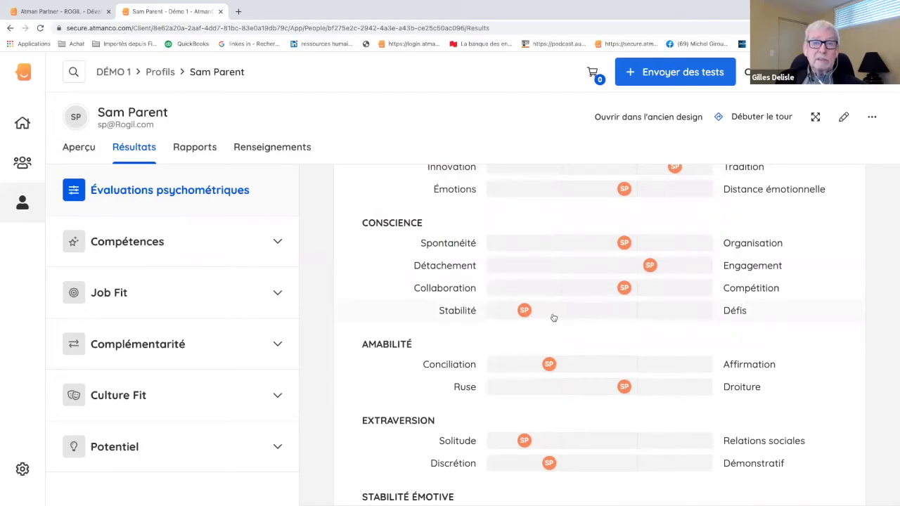
pyautogui.scroll(-1, 552, 317)
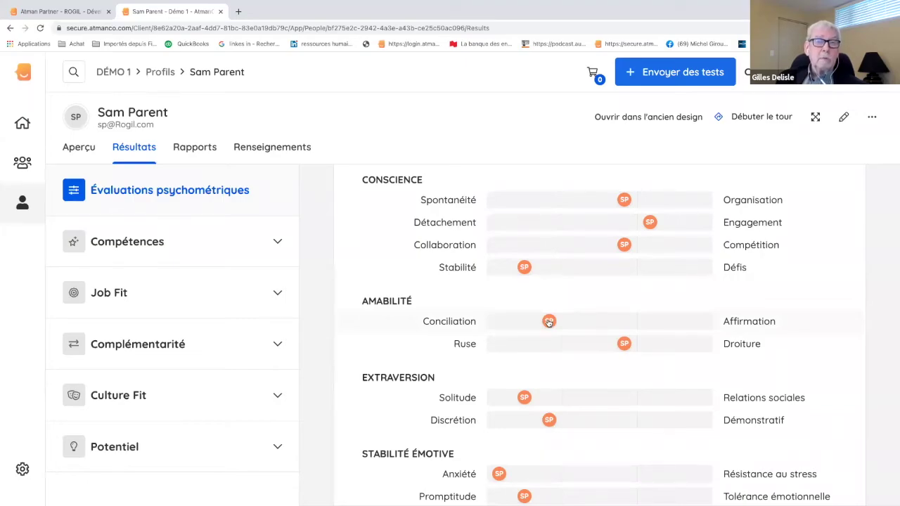
pyautogui.scroll(-2, 548, 322)
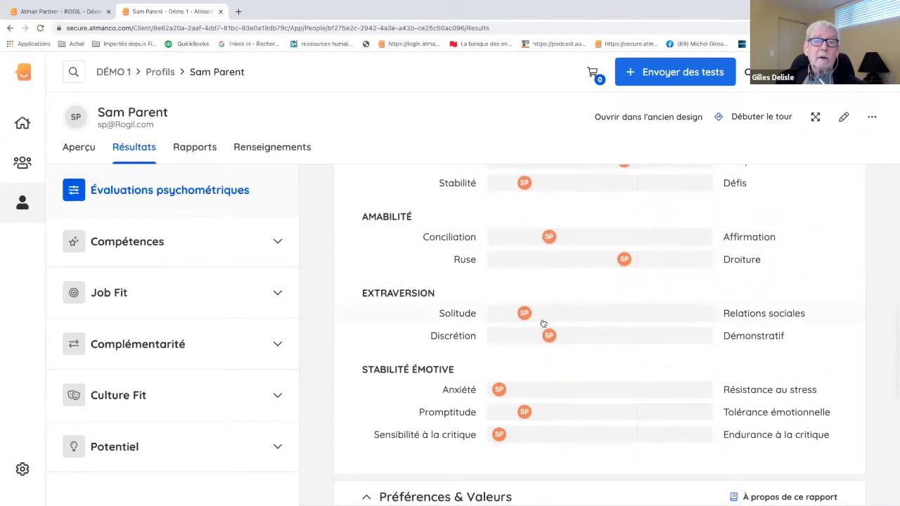
pyautogui.scroll(3, 543, 323)
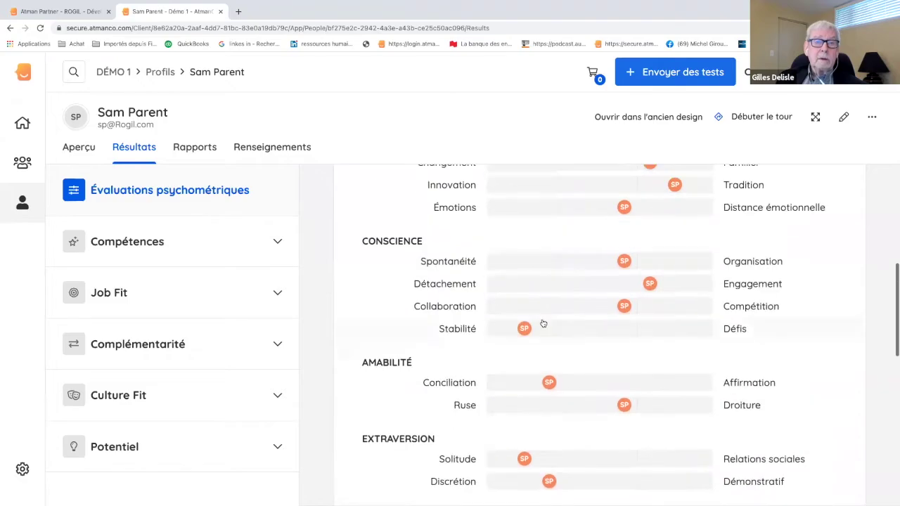
pyautogui.scroll(-1, 543, 323)
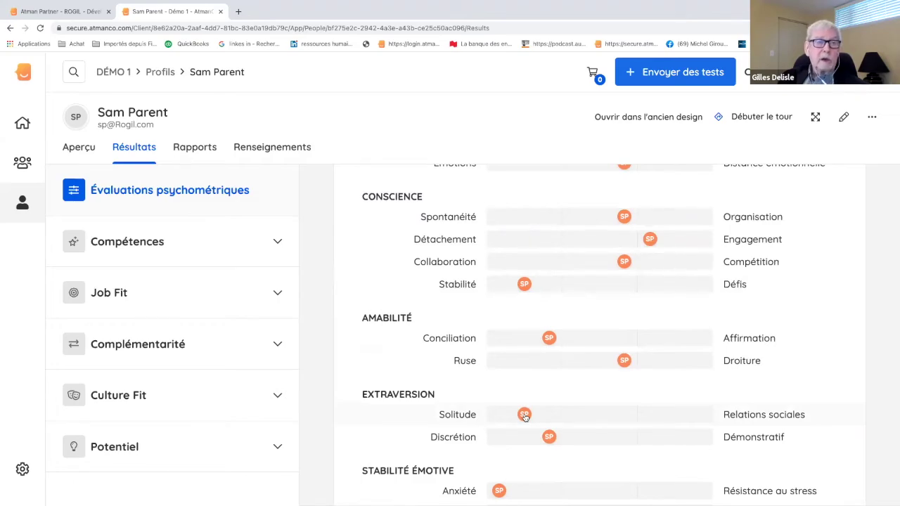
# Display the candidate's competency results for the Gestion profile
pyautogui.click(276, 241)
pyautogui.click(264, 314)
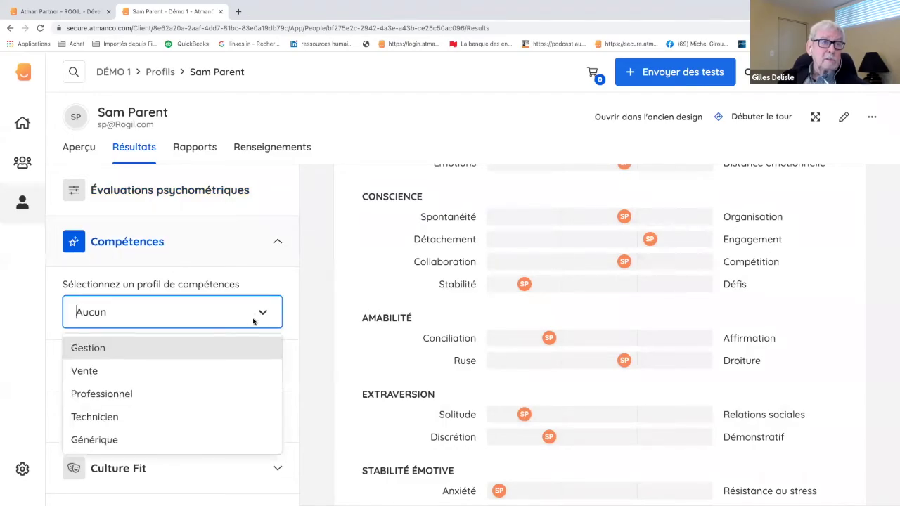
pyautogui.click(241, 350)
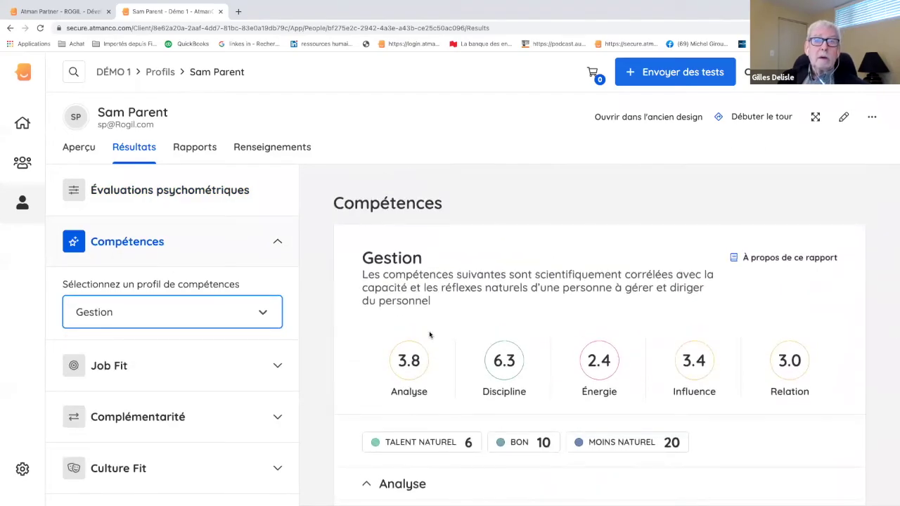
# Examine the Gestion competency scores, covering the category averages and the Analyse, Discipline, Énergie, Influence and Relation details
pyautogui.scroll(-3, 443, 327)
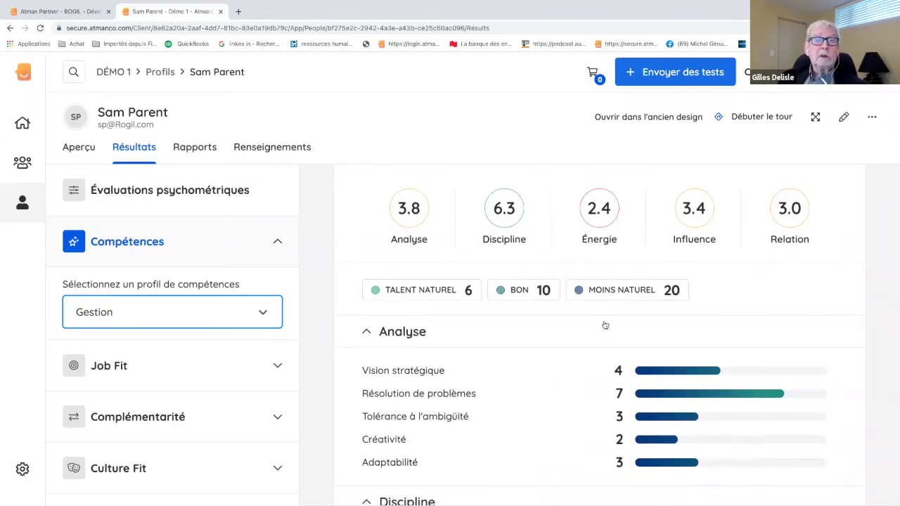
pyautogui.scroll(-2, 571, 341)
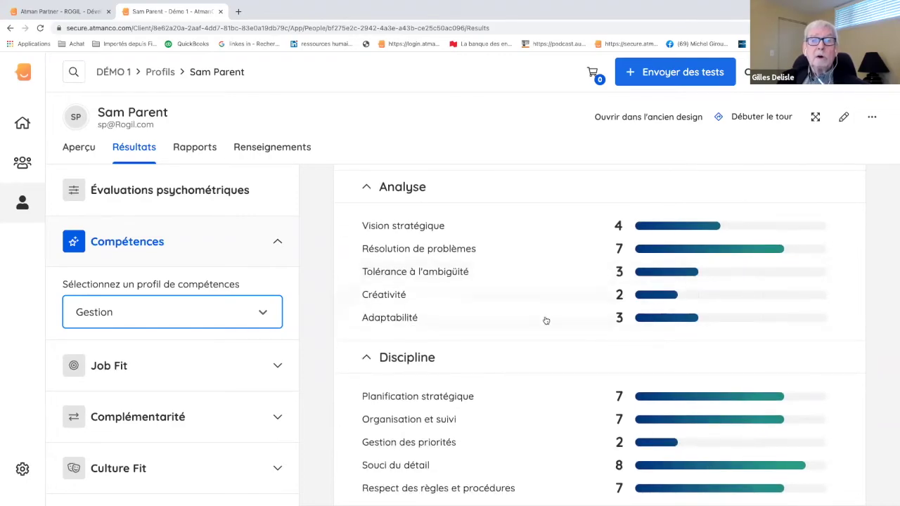
pyautogui.scroll(-2, 545, 320)
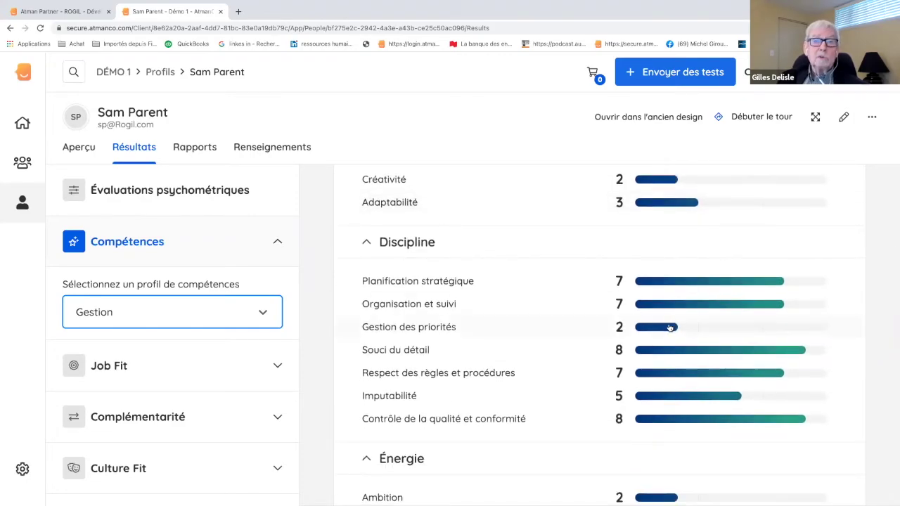
pyautogui.scroll(-4, 556, 333)
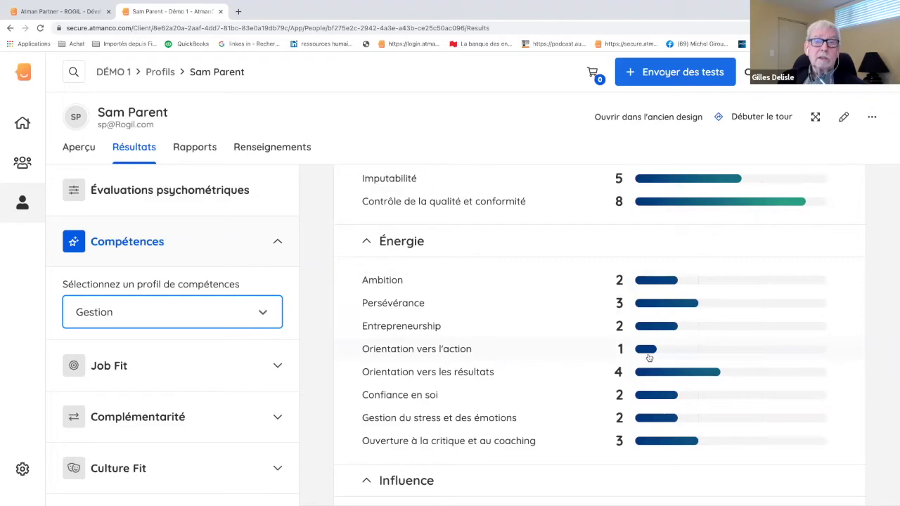
pyautogui.scroll(-1, 516, 389)
pyautogui.scroll(-2, 515, 389)
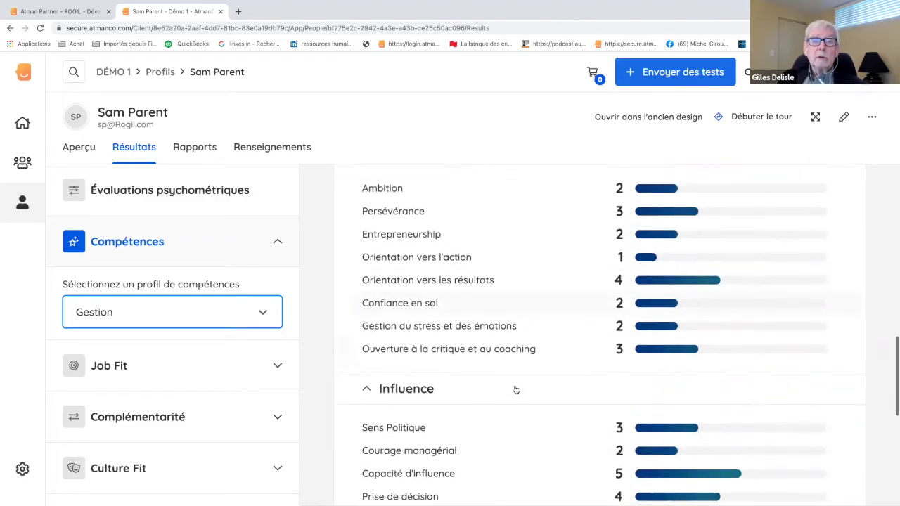
pyautogui.scroll(-3, 515, 388)
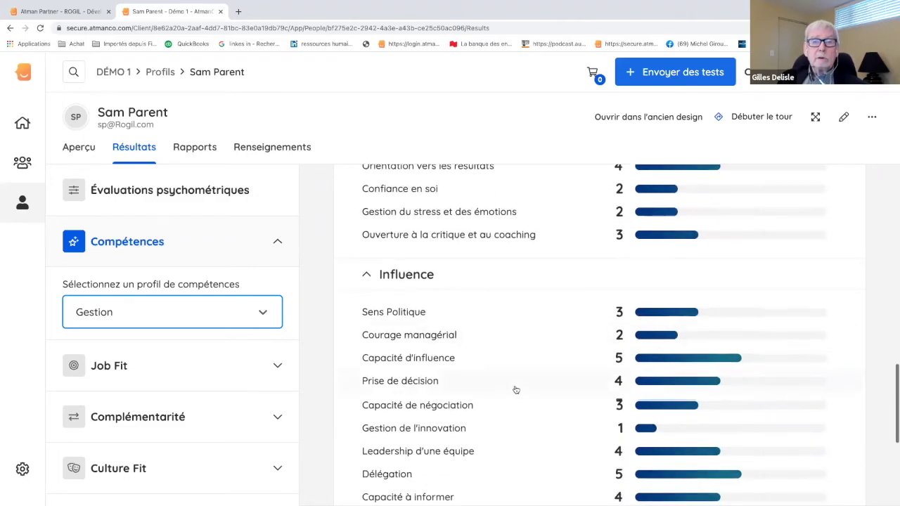
pyautogui.scroll(-3, 515, 388)
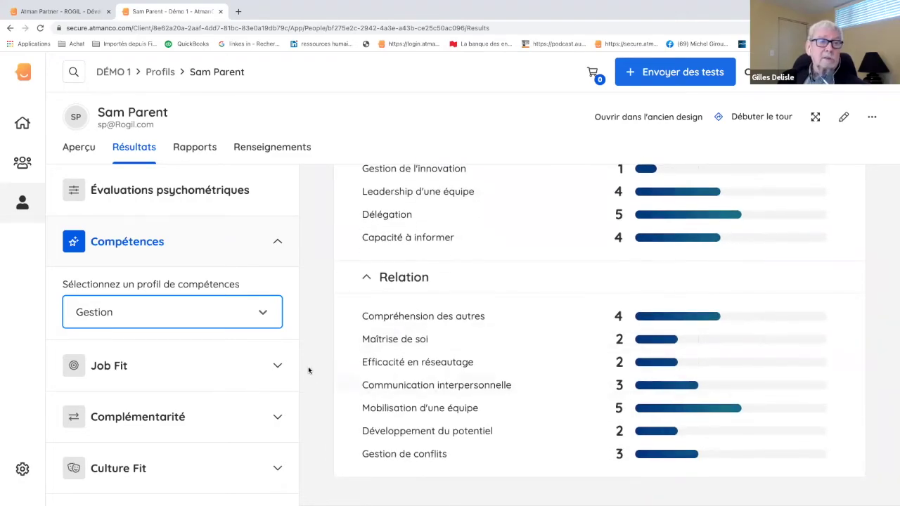
# Display this candidate's Job Fit results for the position Gestion - Gestionnaire stratégique
pyautogui.click(277, 366)
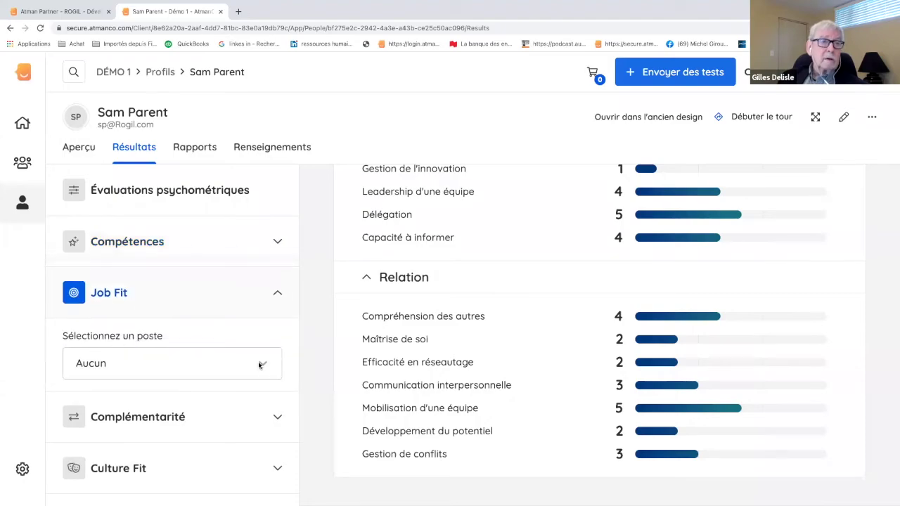
pyautogui.click(259, 363)
pyautogui.scroll(-3, 244, 392)
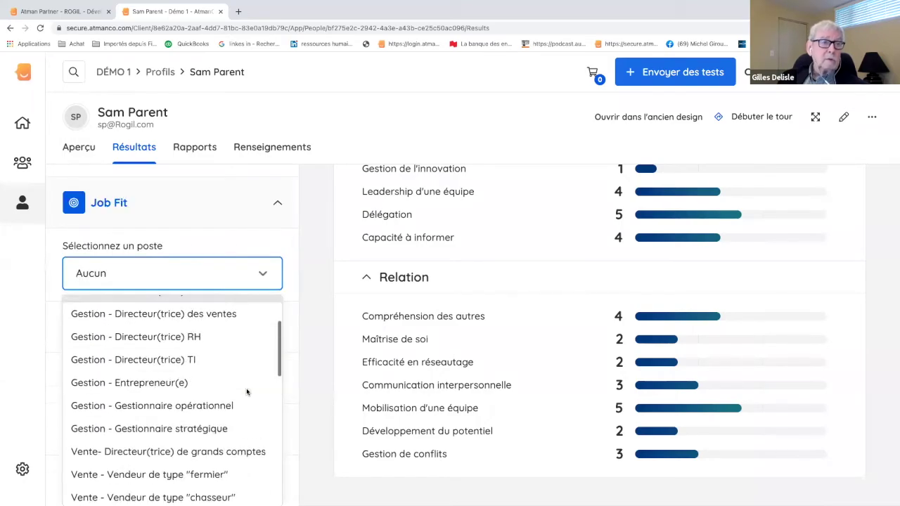
pyautogui.click(227, 421)
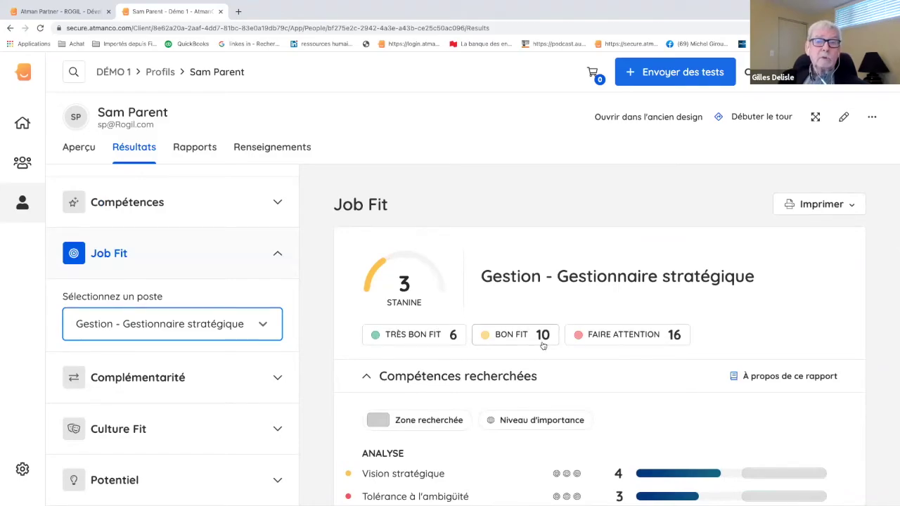
# Compare the candidate's Job Fit competency scores with the sought zones, from Analyse through Relation
pyautogui.scroll(-2, 542, 345)
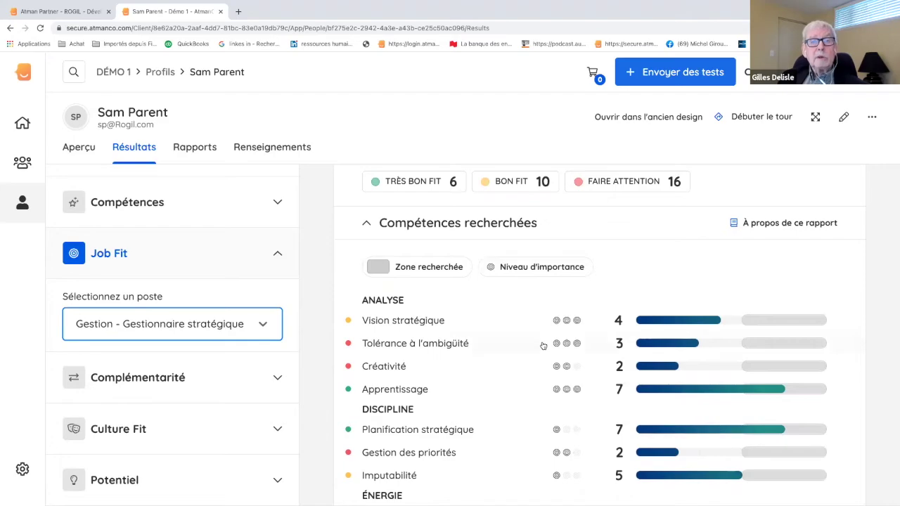
pyautogui.scroll(-3, 637, 336)
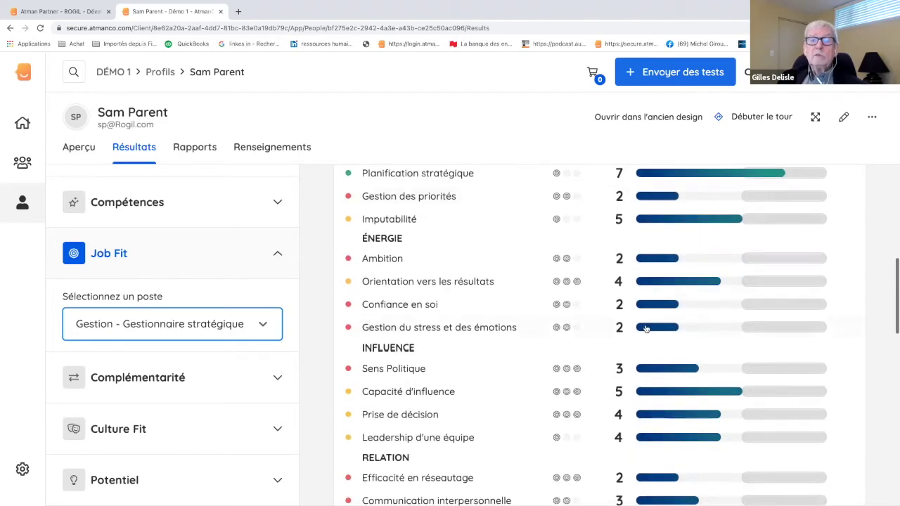
pyautogui.scroll(-1, 645, 322)
pyautogui.scroll(-1, 645, 317)
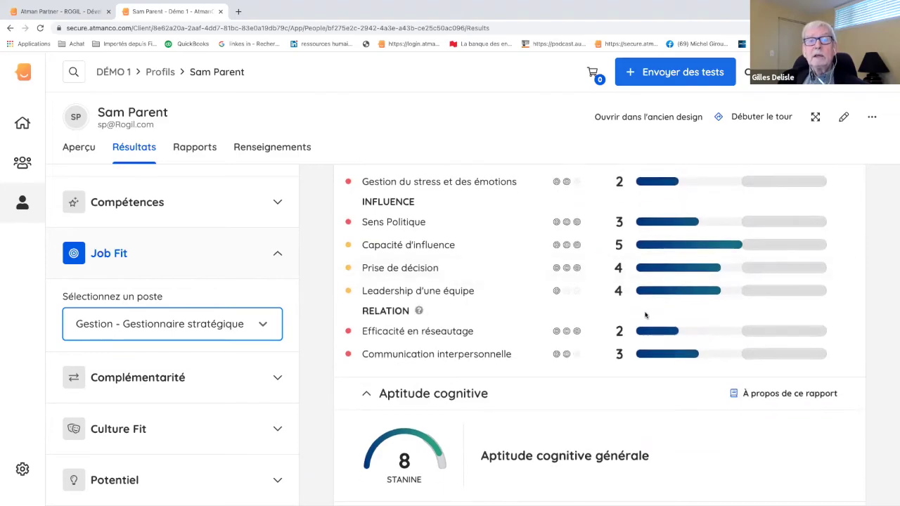
# Consult the definition of Efficacité en réseautage under Relation, and collapse the competency details again
pyautogui.click(652, 333)
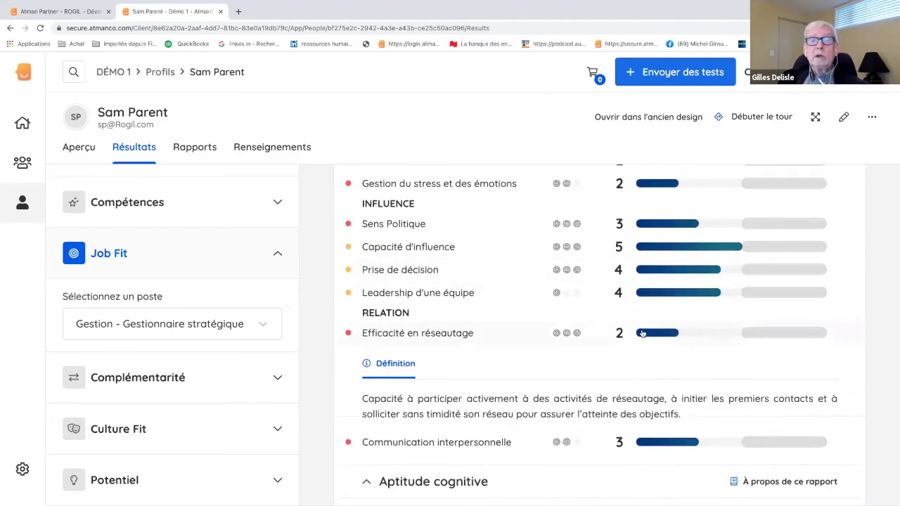
pyautogui.scroll(-1, 582, 331)
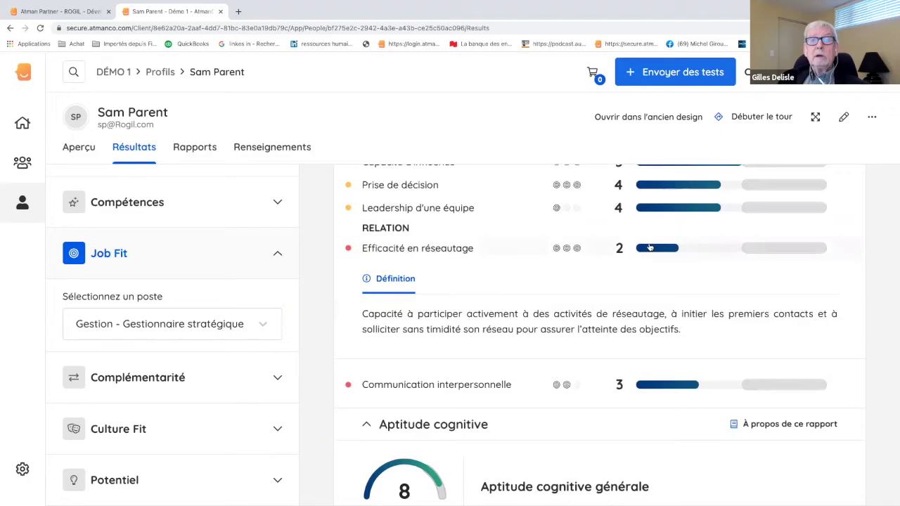
pyautogui.click(649, 249)
pyautogui.click(660, 209)
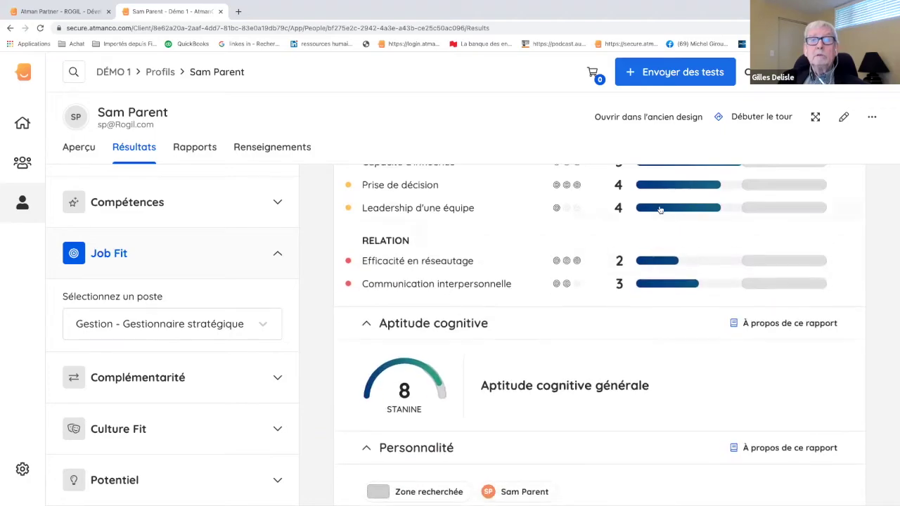
pyautogui.click(659, 208)
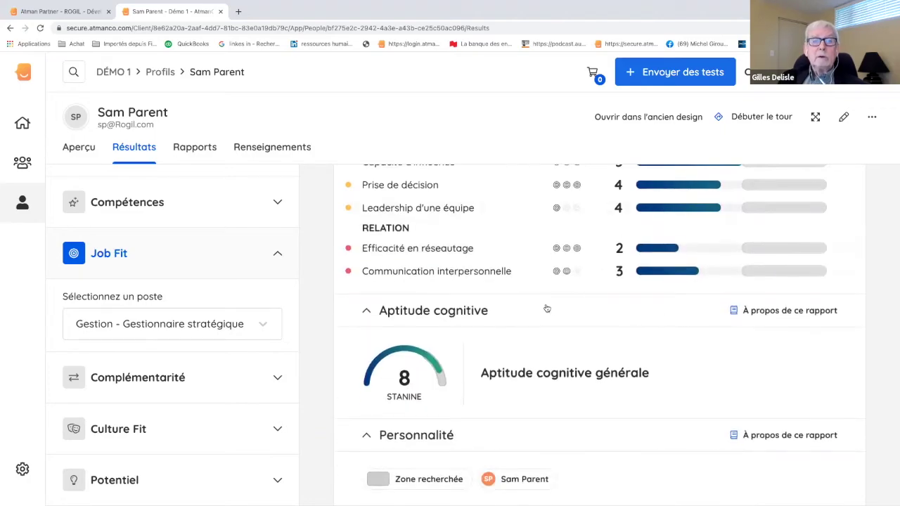
# Examine the candidate's cognitive aptitude and compare the personality traits with the sought zones, from Ouverture through Stabilité émotive
pyautogui.scroll(3, 547, 309)
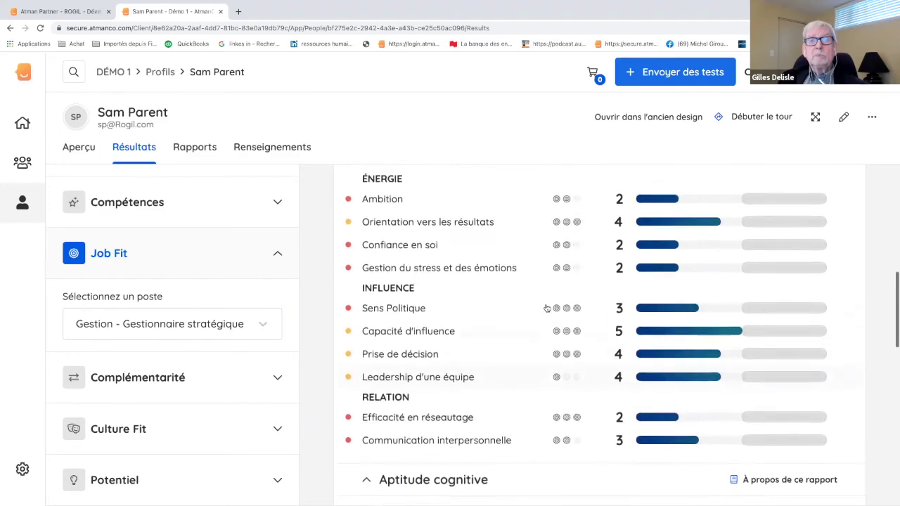
pyautogui.scroll(-4, 547, 309)
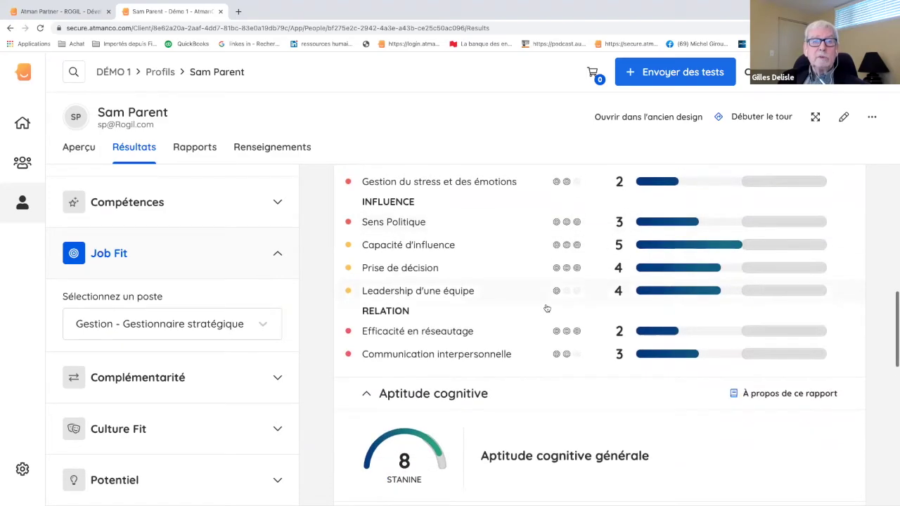
pyautogui.scroll(-3, 547, 309)
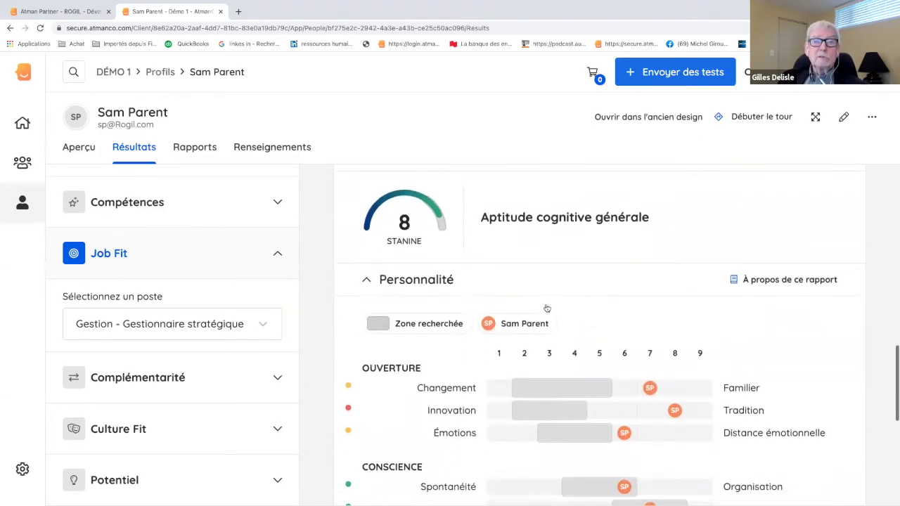
pyautogui.scroll(-2, 547, 309)
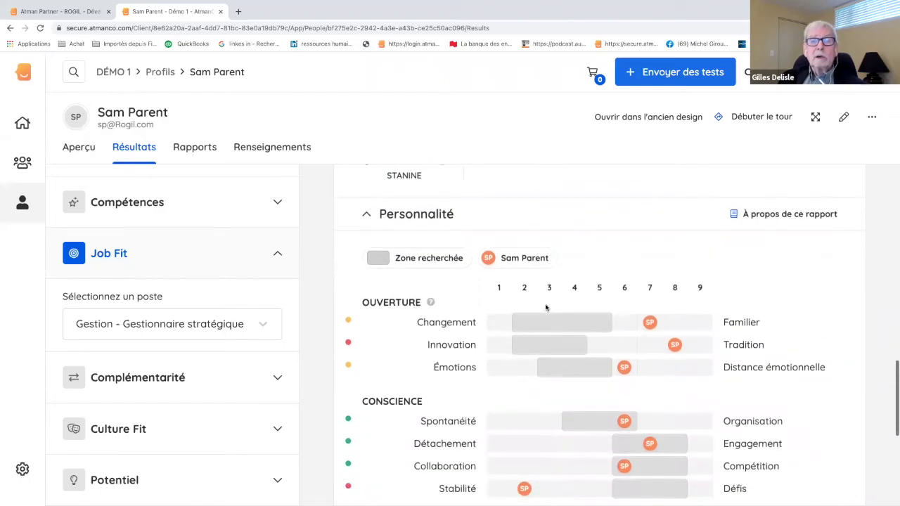
pyautogui.scroll(-1, 547, 309)
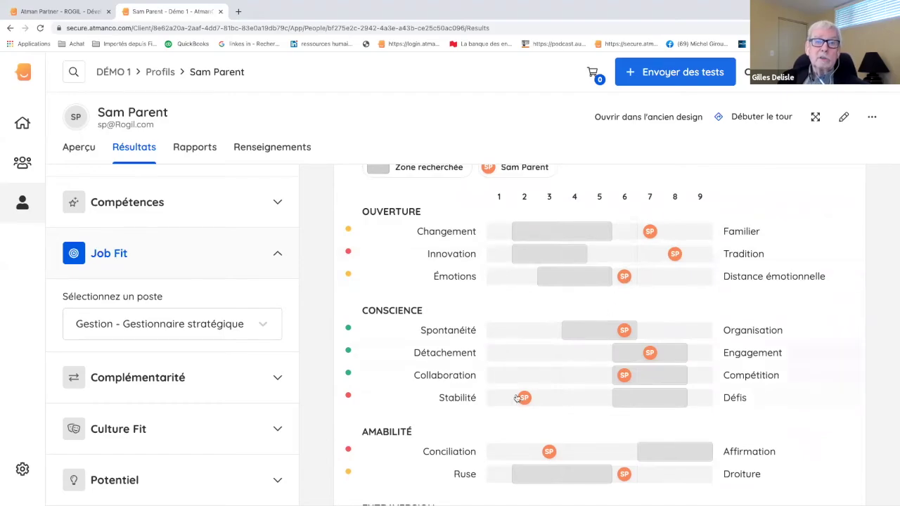
pyautogui.scroll(3, 475, 295)
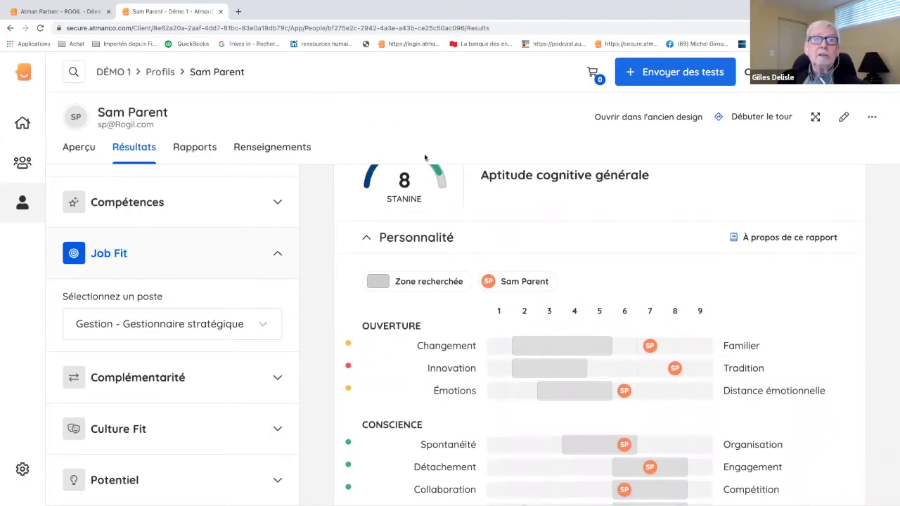
pyautogui.scroll(1, 450, 200)
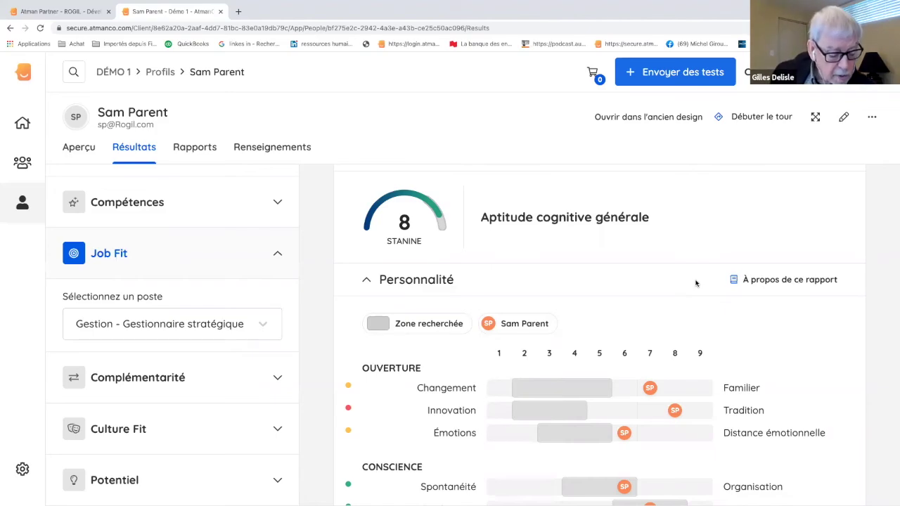
pyautogui.scroll(-1, 696, 283)
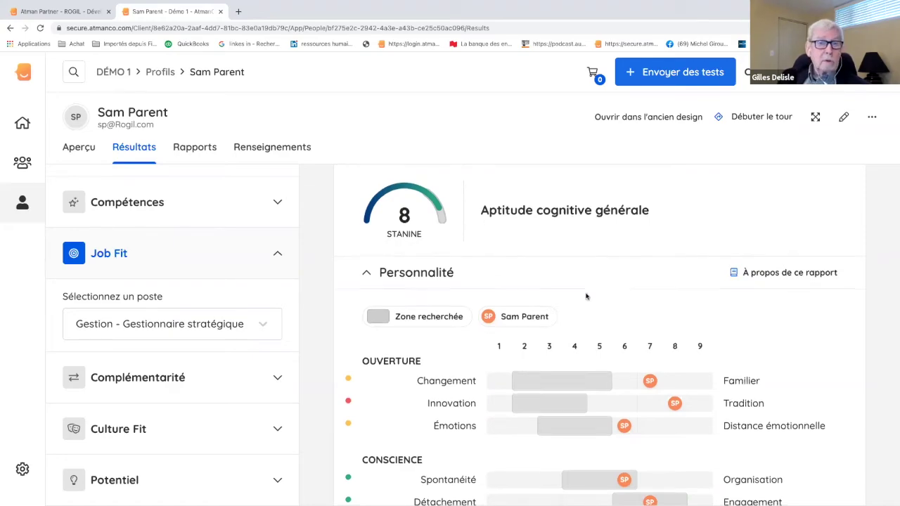
pyautogui.scroll(-3, 586, 295)
pyautogui.scroll(-3, 585, 296)
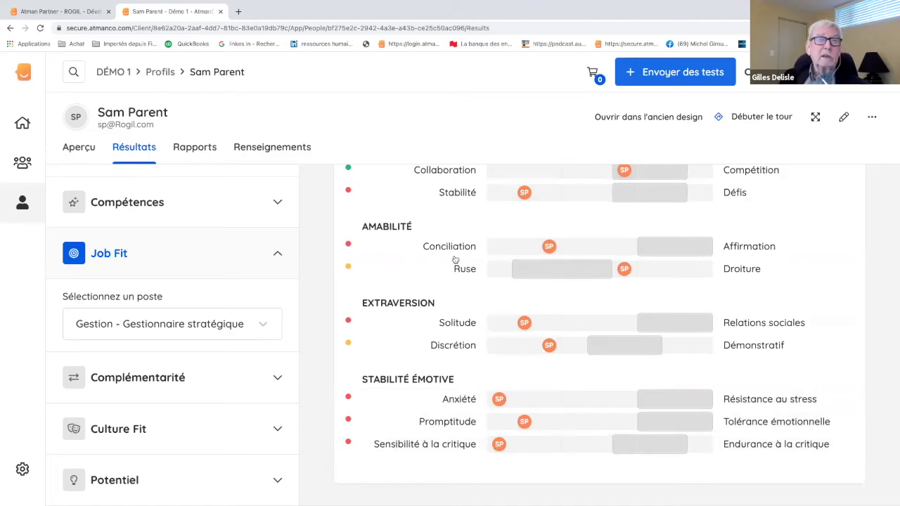
# Open the fourth recently completed candidate's results from the home page and display their Complémentarité with the fifth team member listed
pyautogui.click(10, 29)
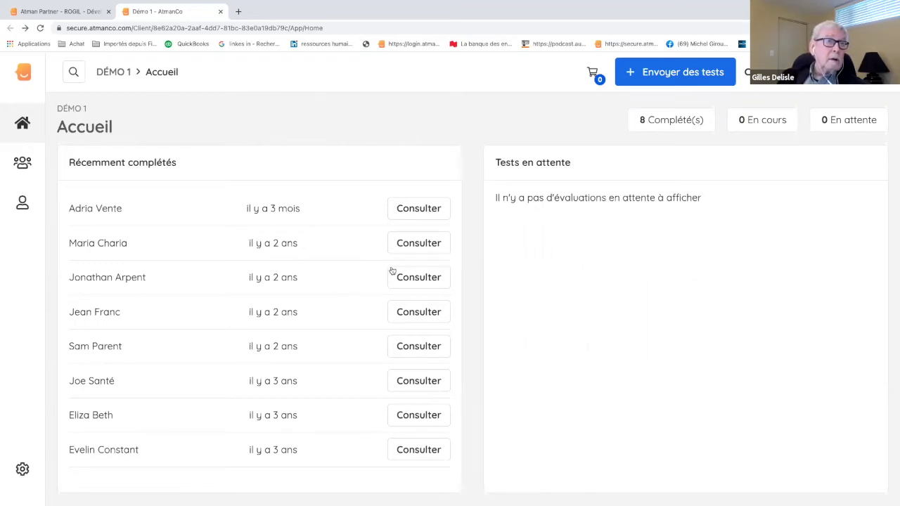
pyautogui.click(418, 312)
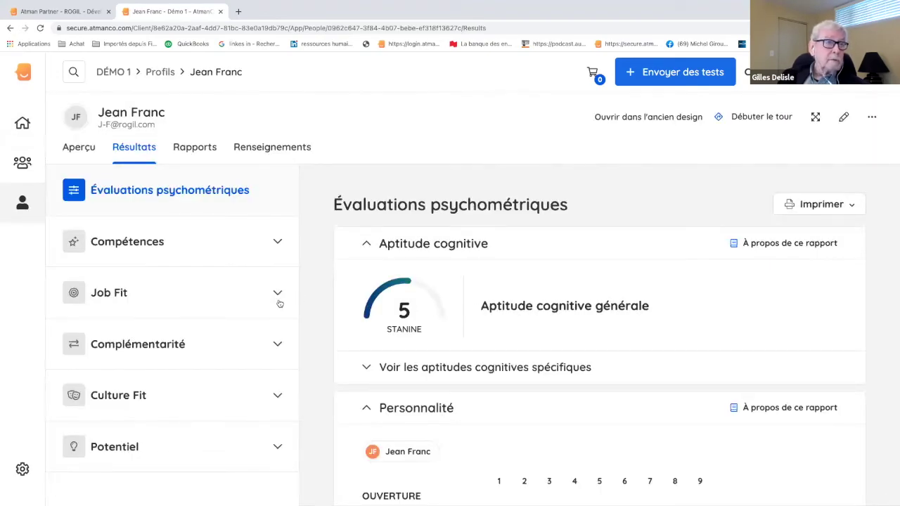
pyautogui.click(276, 344)
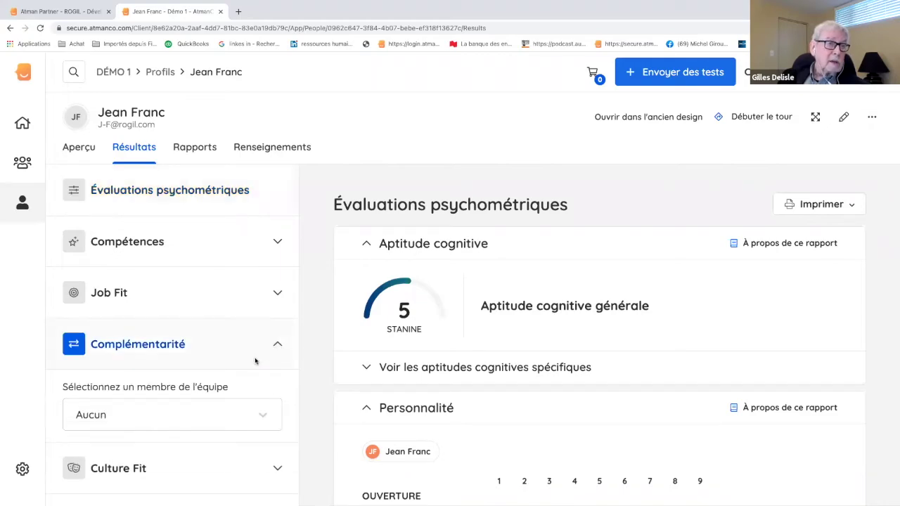
pyautogui.scroll(-1, 255, 361)
pyautogui.click(264, 376)
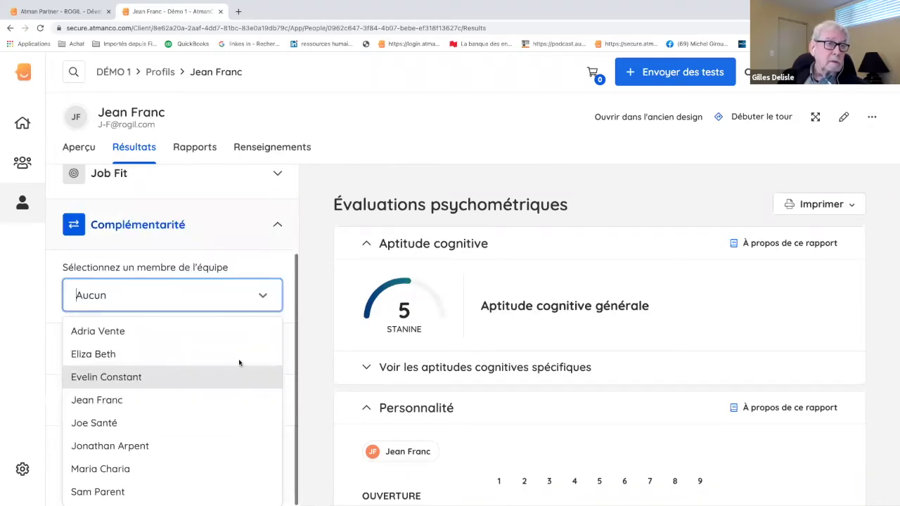
pyautogui.click(201, 429)
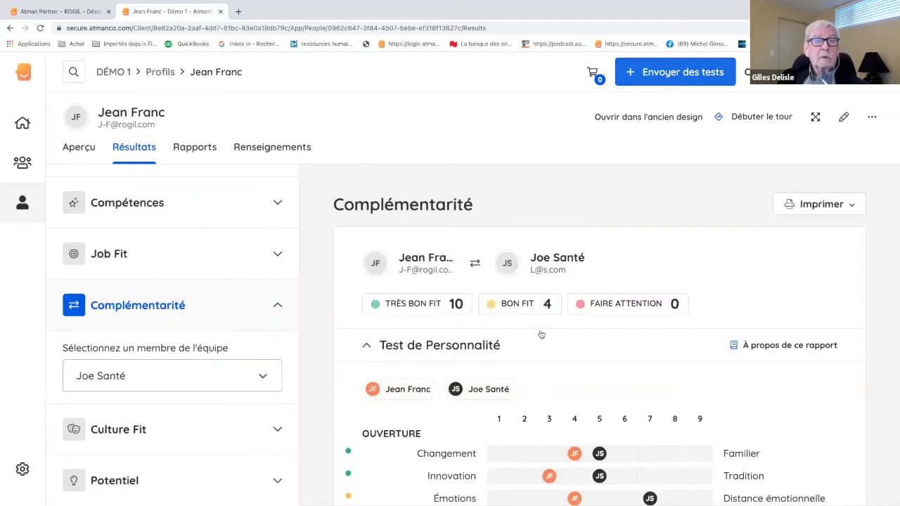
# Review the complementarity fit summary and compare both people's personality traits, from Ouverture through Stabilité émotive
pyautogui.scroll(-1, 535, 313)
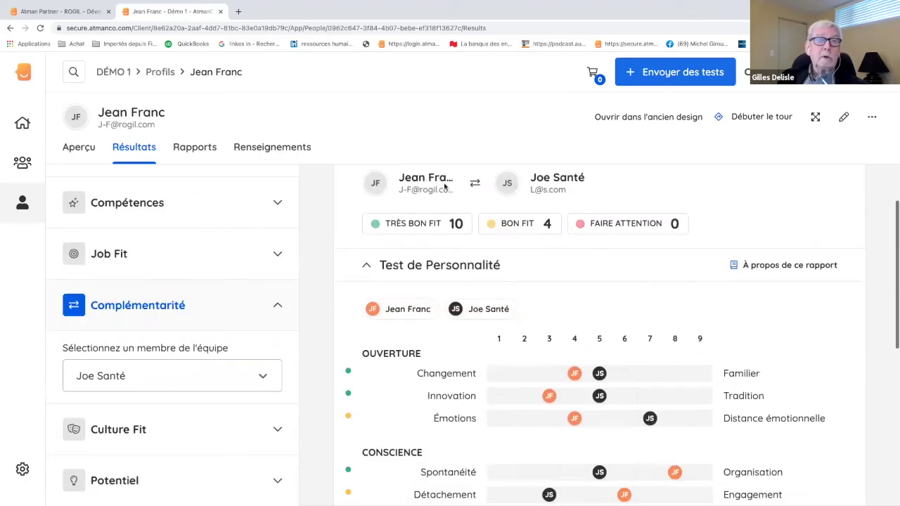
pyautogui.scroll(1, 547, 255)
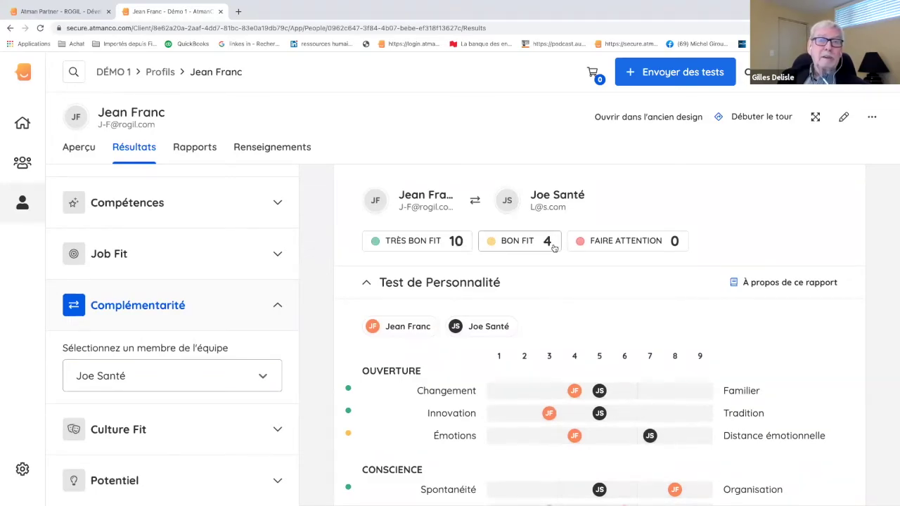
pyautogui.scroll(-1, 566, 270)
pyautogui.scroll(-2, 566, 270)
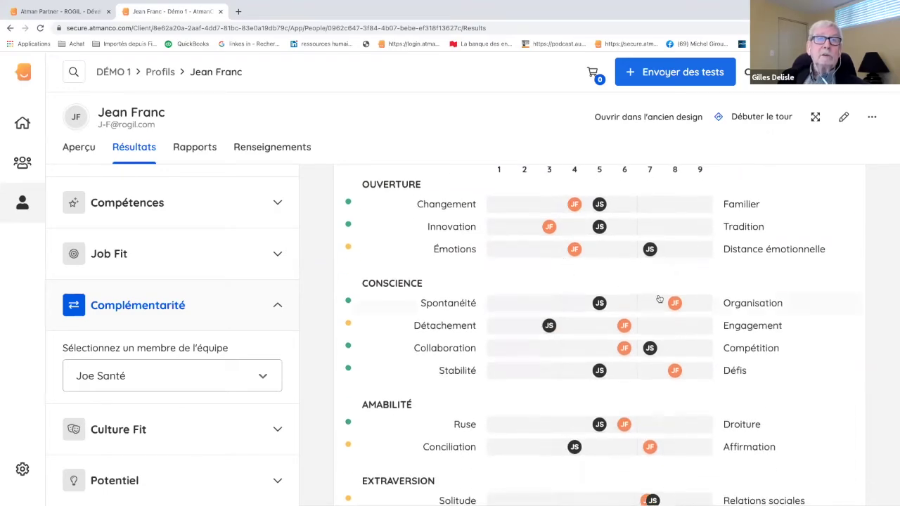
pyautogui.scroll(1, 657, 299)
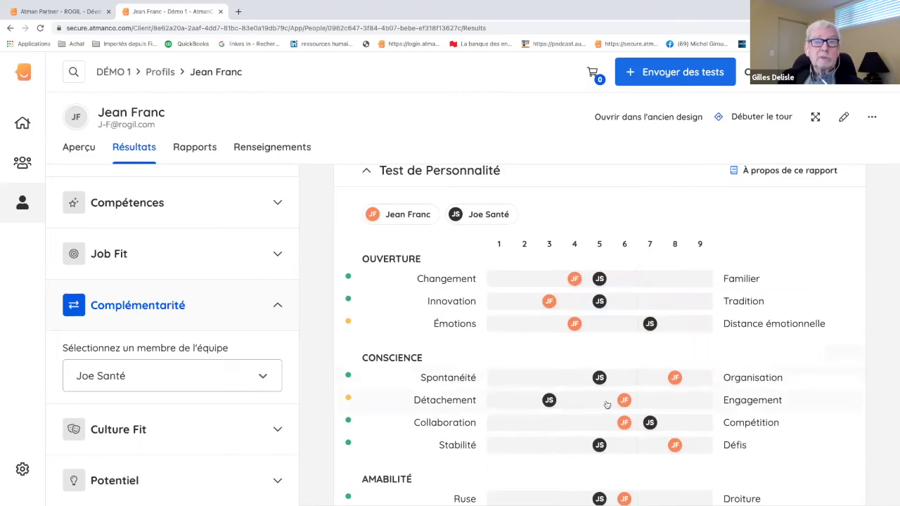
pyautogui.scroll(-2, 592, 397)
pyautogui.scroll(-2, 592, 399)
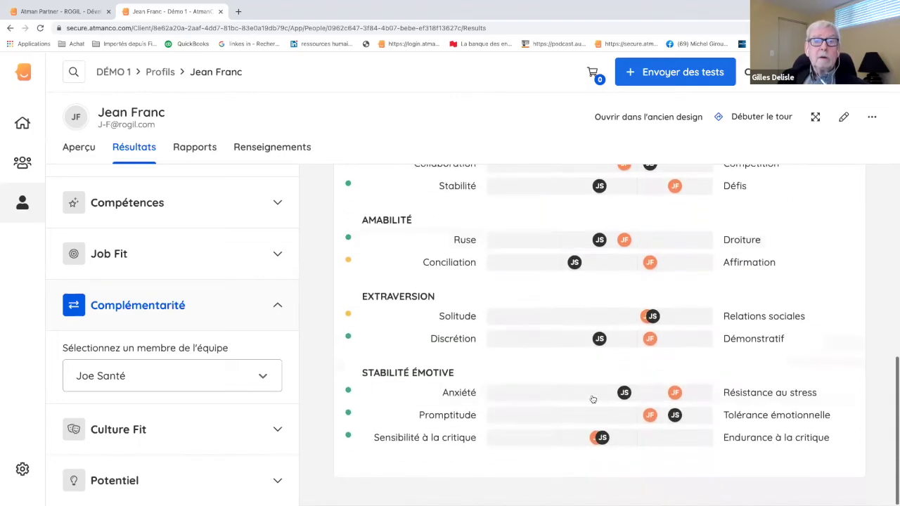
pyautogui.scroll(3, 593, 399)
pyautogui.scroll(3, 593, 400)
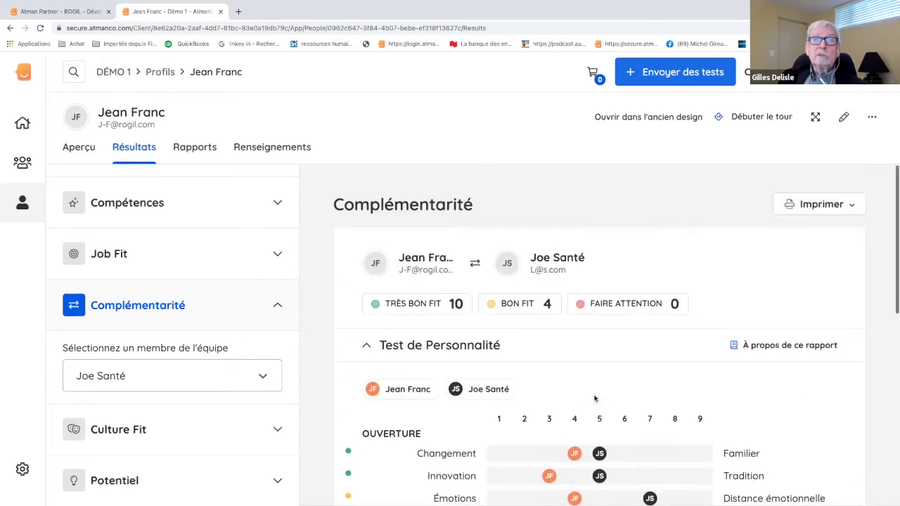
# Generate the PDF complementarity report for these two people and open the downloaded file
pyautogui.click(813, 205)
pyautogui.click(805, 258)
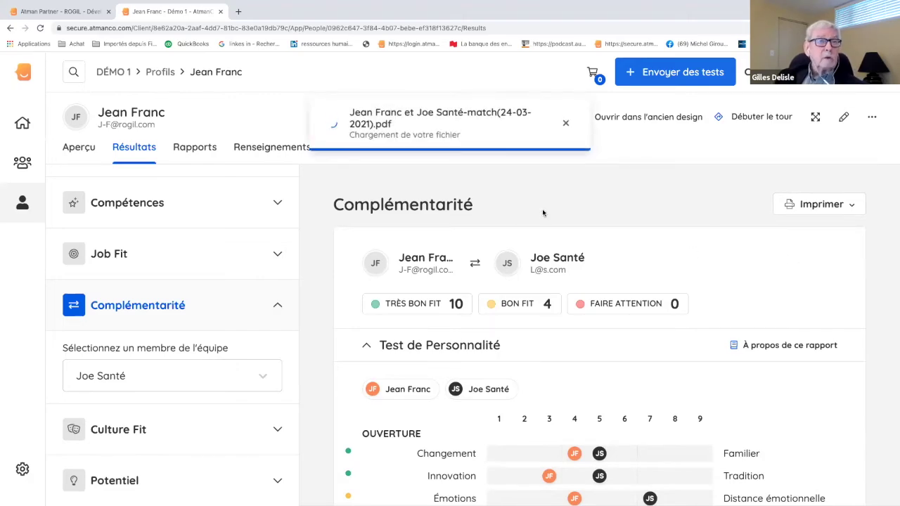
pyautogui.scroll(-3, 631, 263)
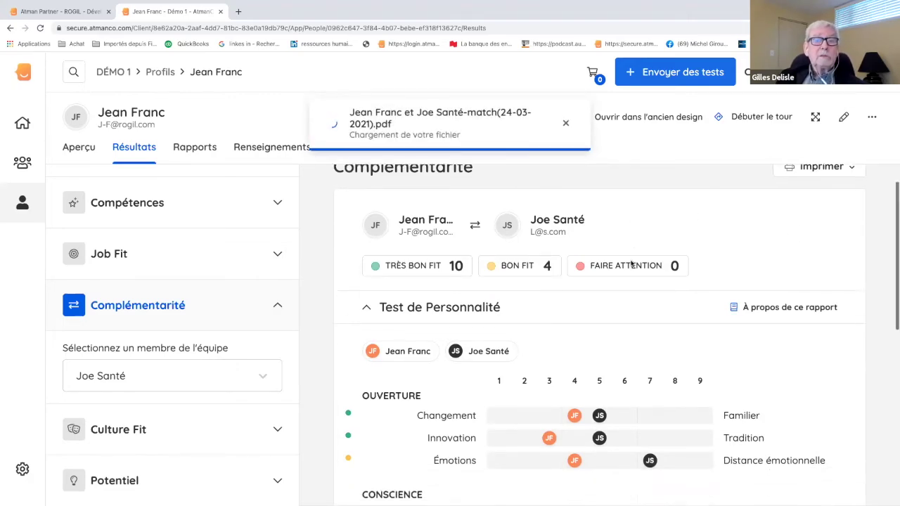
pyautogui.scroll(-2, 631, 263)
pyautogui.scroll(4, 631, 264)
pyautogui.scroll(2, 630, 263)
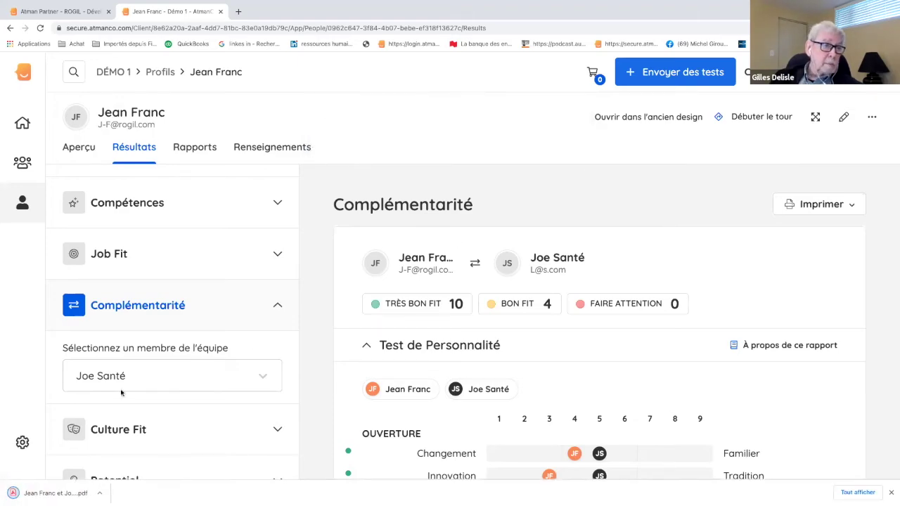
pyautogui.click(47, 494)
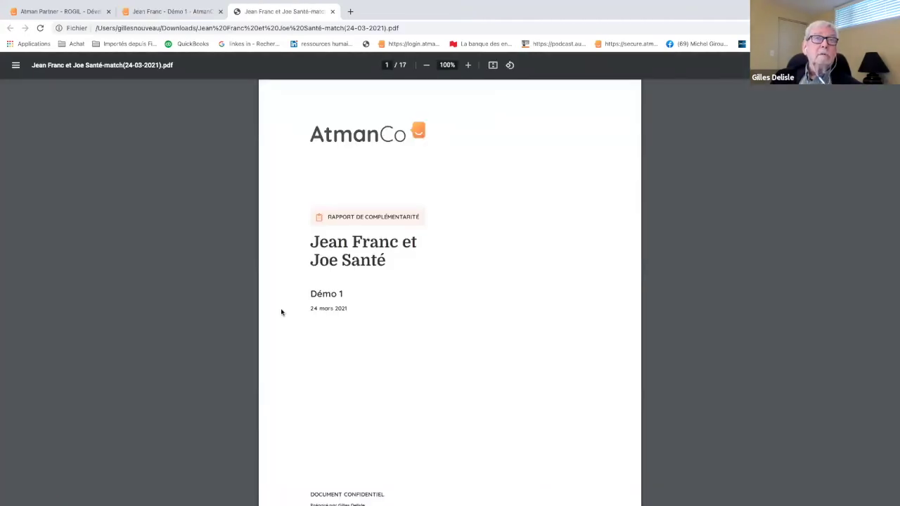
# Go to the personality comparison on page 3 of the report and enlarge the display to 150%
pyautogui.scroll(-15, 422, 336)
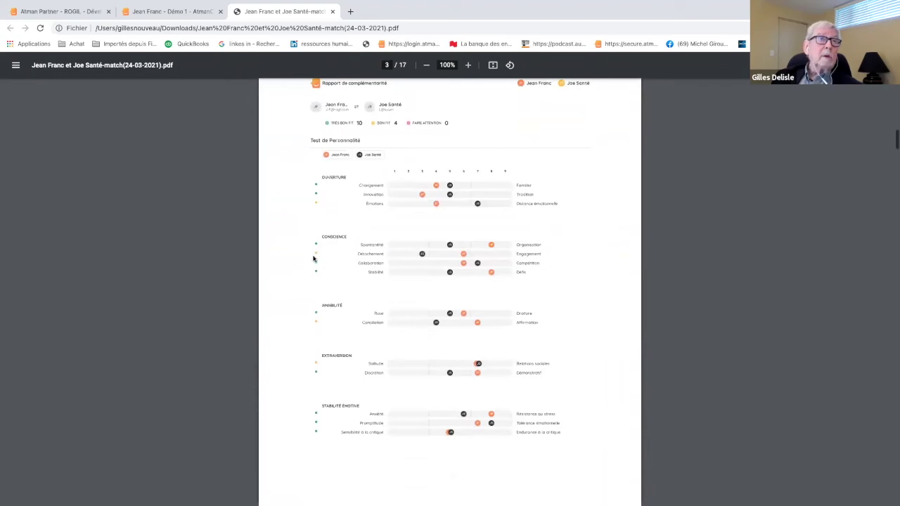
pyautogui.moveTo(143, 5)
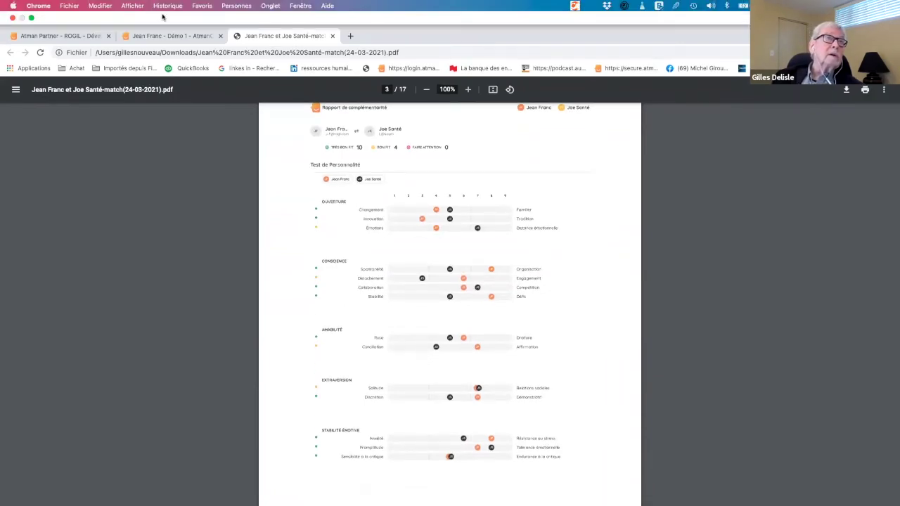
pyautogui.click(134, 5)
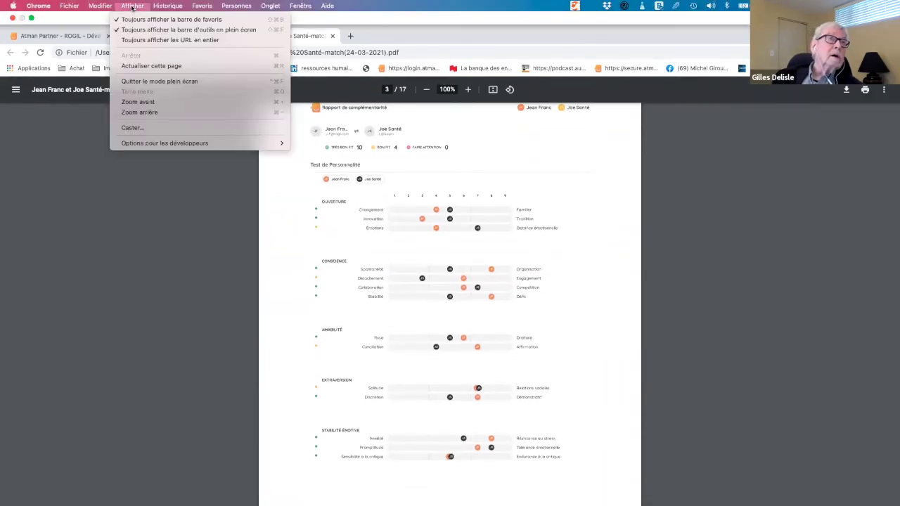
pyautogui.click(141, 102)
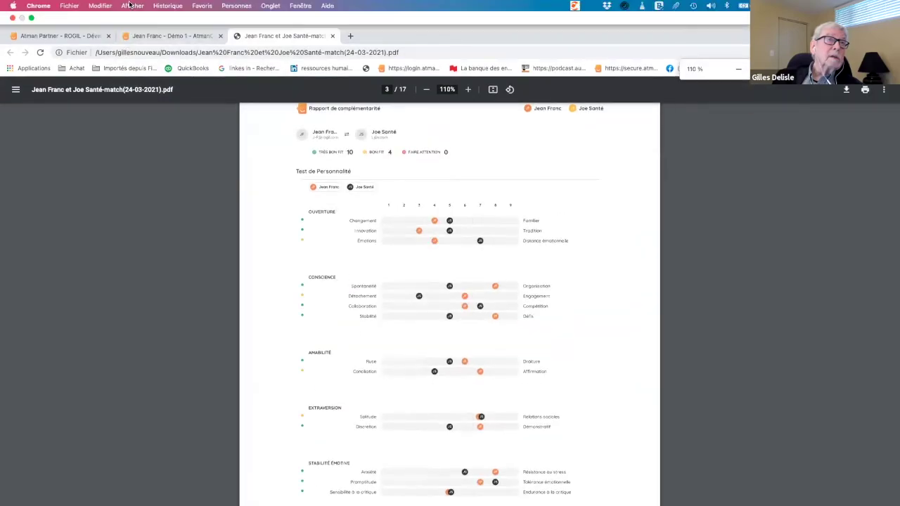
pyautogui.click(132, 6)
pyautogui.click(140, 102)
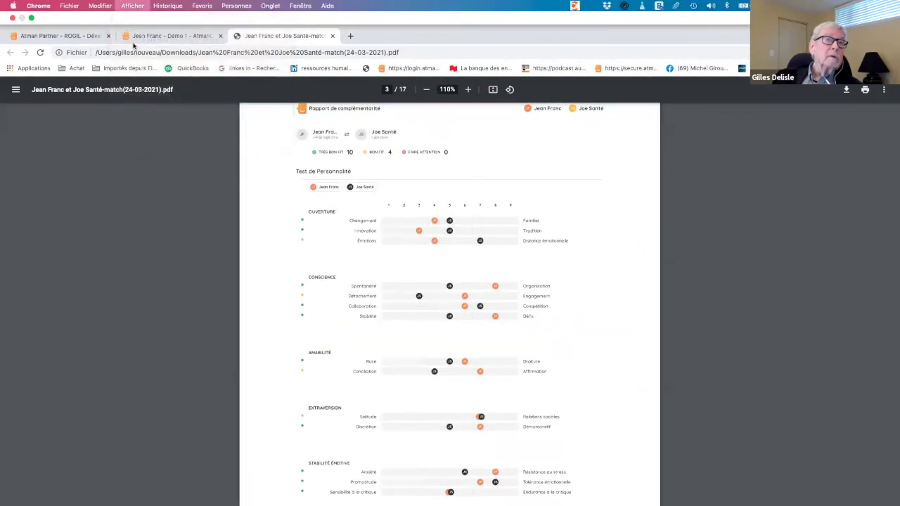
pyautogui.click(133, 5)
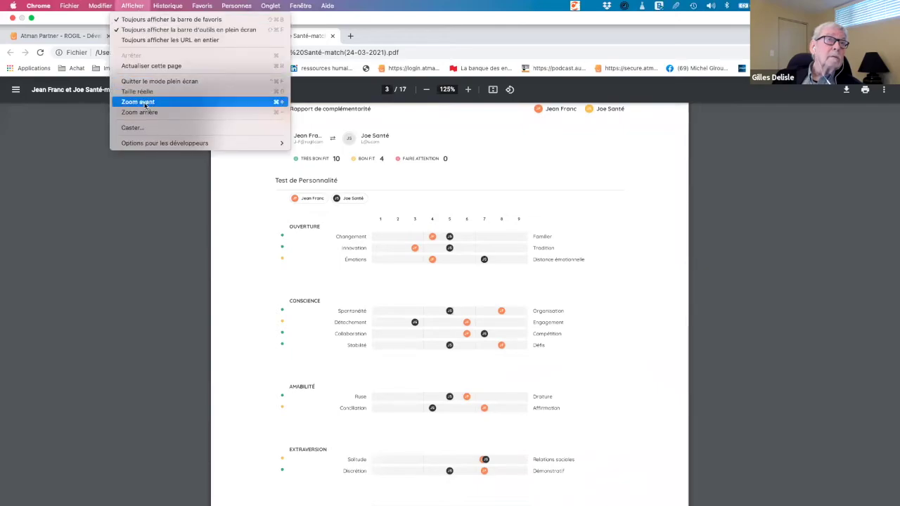
pyautogui.click(141, 102)
# Read the interpretation, strengths and advice for the Changement–Familier trait on page 4 of the report
pyautogui.scroll(-10, 394, 331)
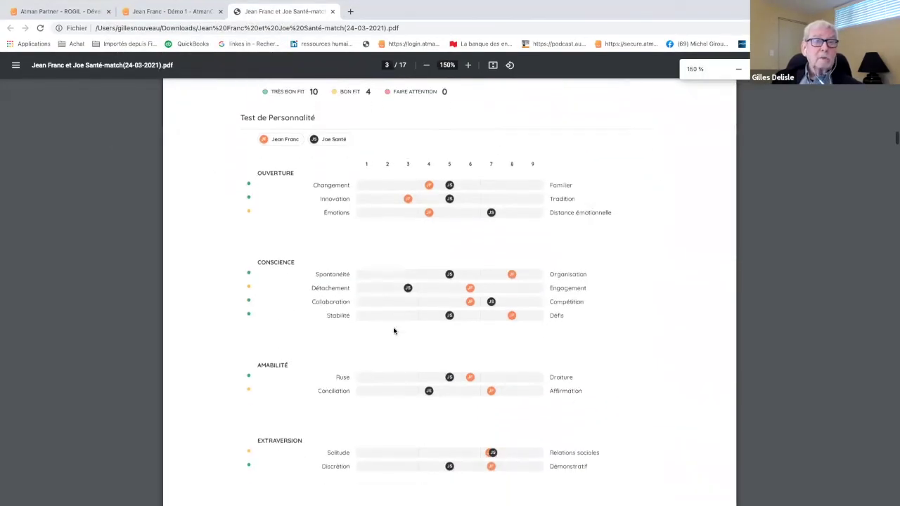
pyautogui.scroll(-2, 393, 330)
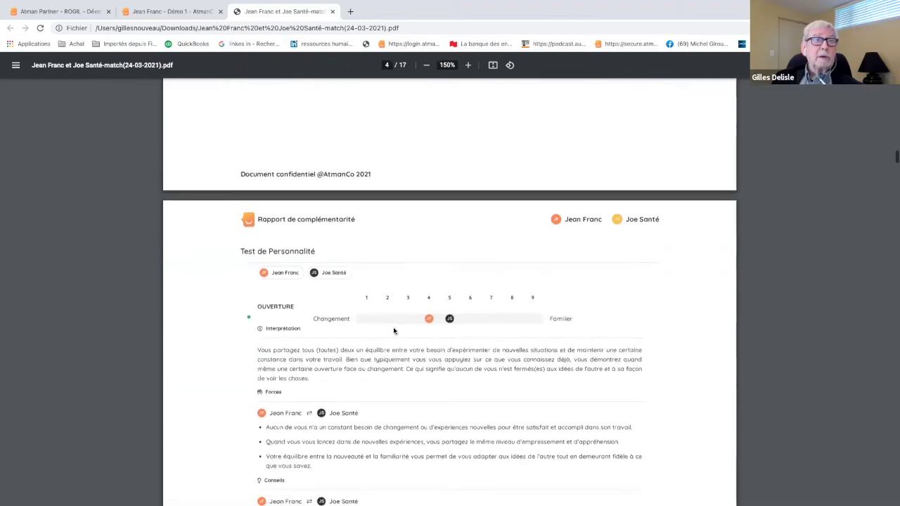
pyautogui.scroll(-2, 393, 330)
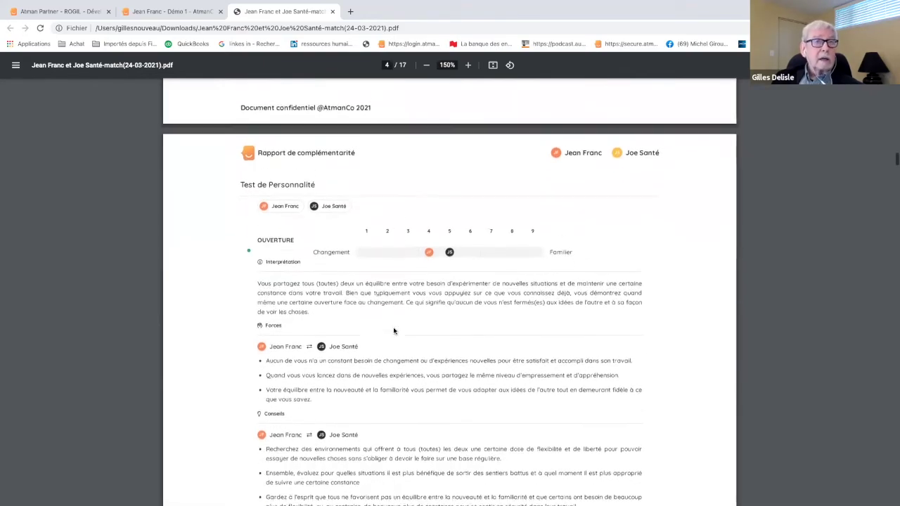
pyautogui.scroll(-1, 393, 330)
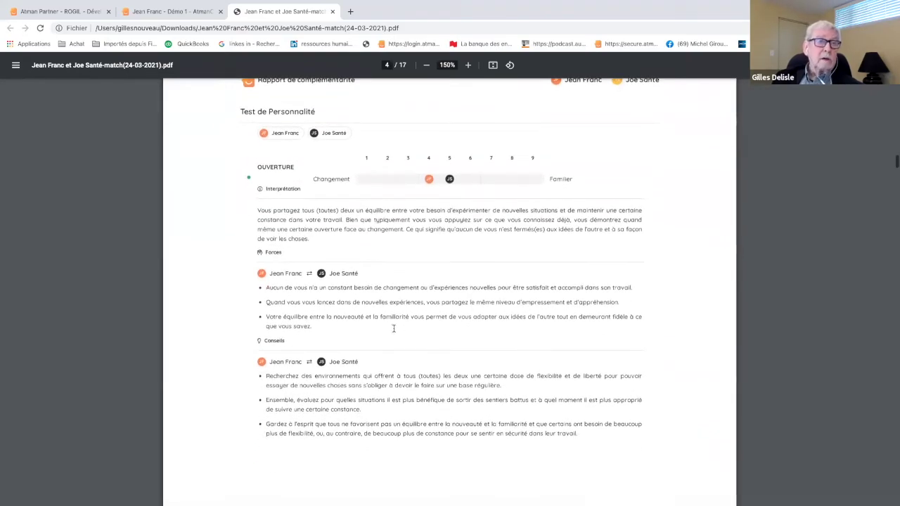
pyautogui.scroll(1, 394, 321)
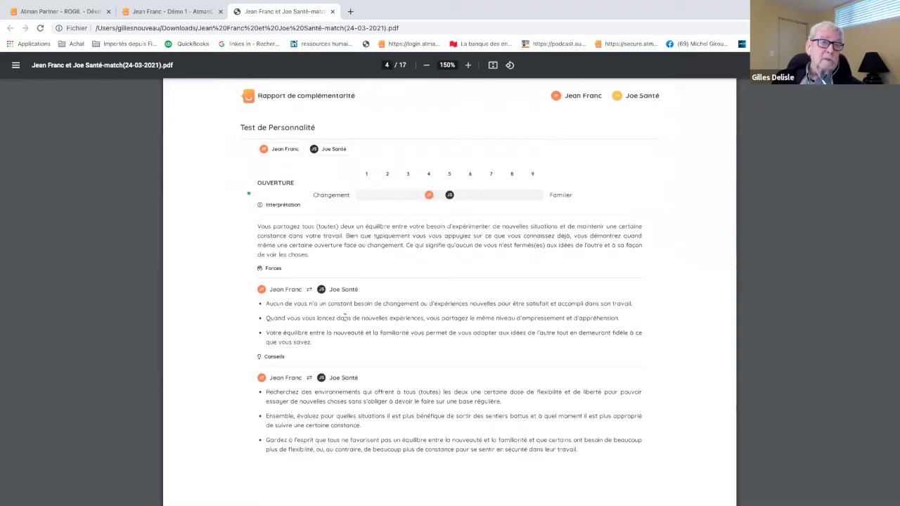
# Skim the trait interpretations, strengths and advice from page 4 to page 11 of the complementarity report
pyautogui.scroll(-9, 303, 414)
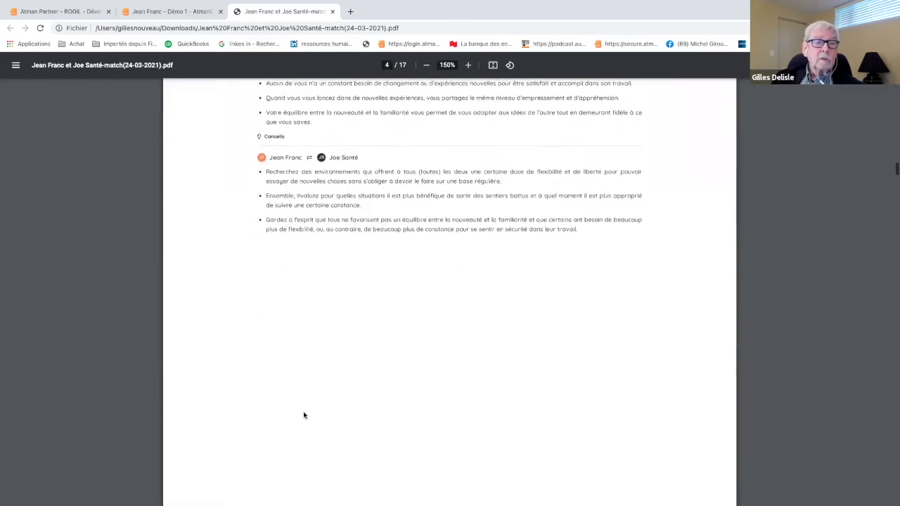
pyautogui.scroll(-7, 304, 414)
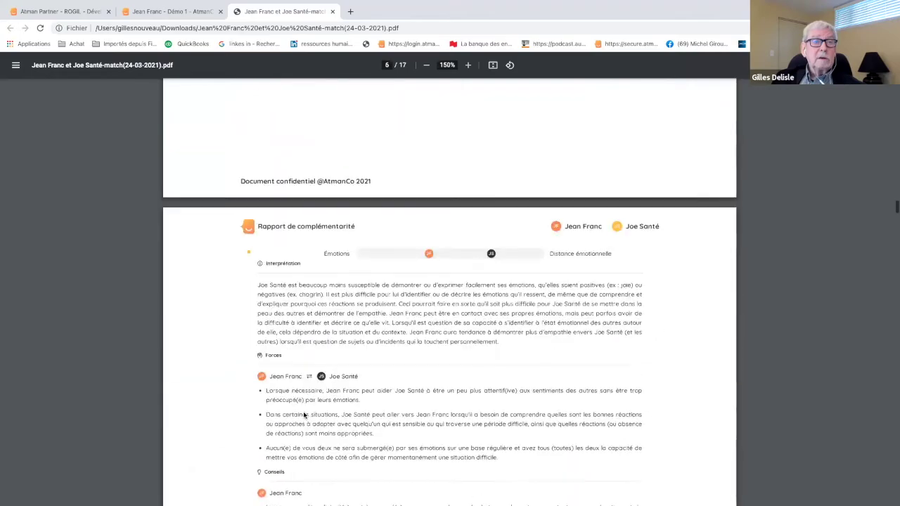
pyautogui.scroll(-9, 304, 415)
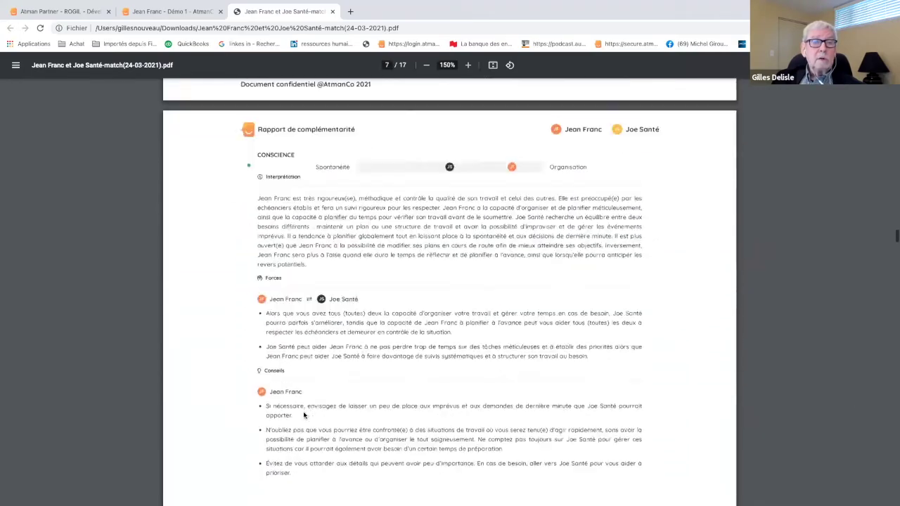
pyautogui.scroll(-15, 304, 414)
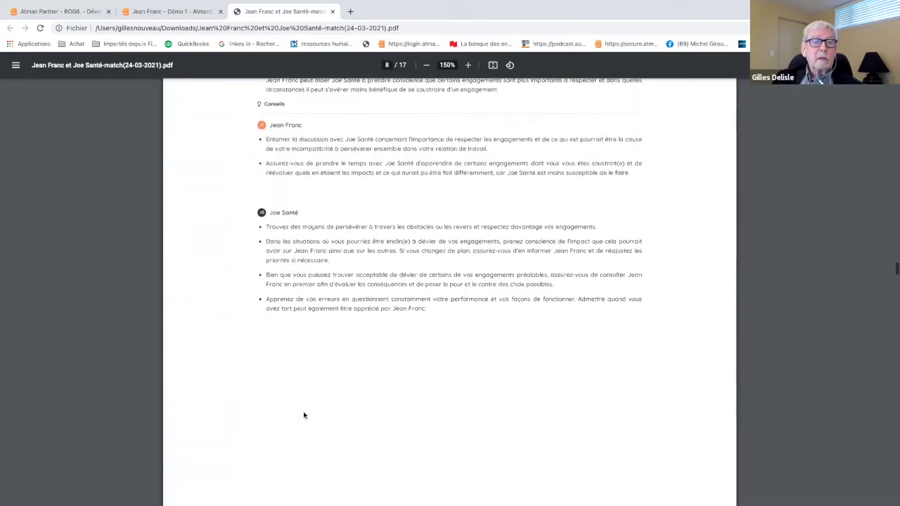
pyautogui.scroll(-8, 304, 415)
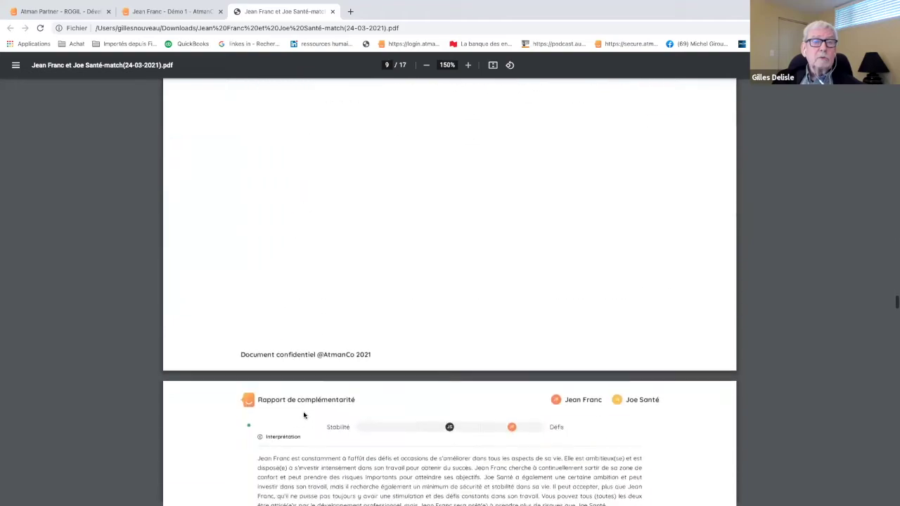
pyautogui.scroll(-2, 304, 415)
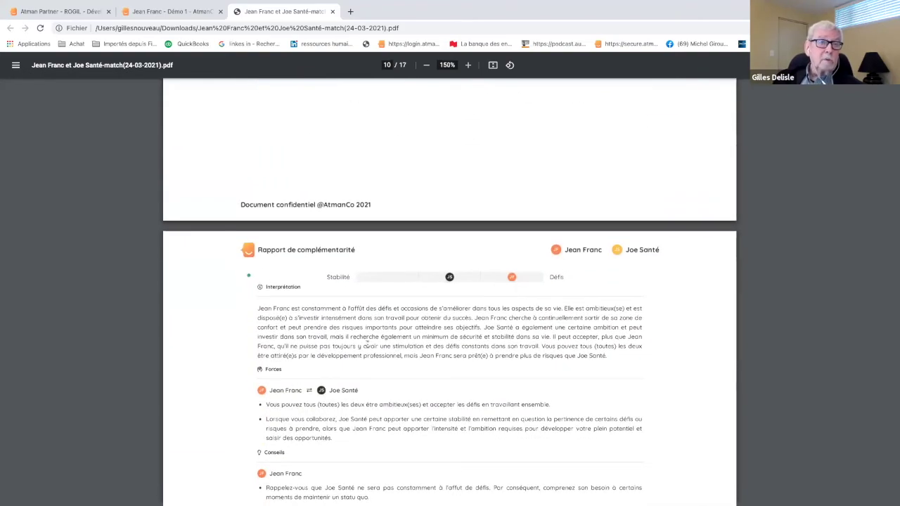
pyautogui.scroll(-5, 361, 365)
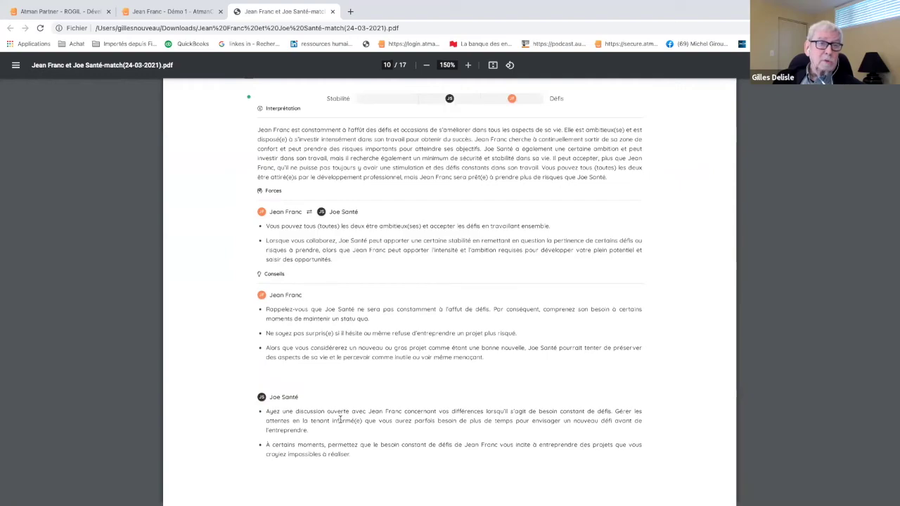
pyautogui.scroll(-6, 340, 419)
pyautogui.scroll(-8, 341, 419)
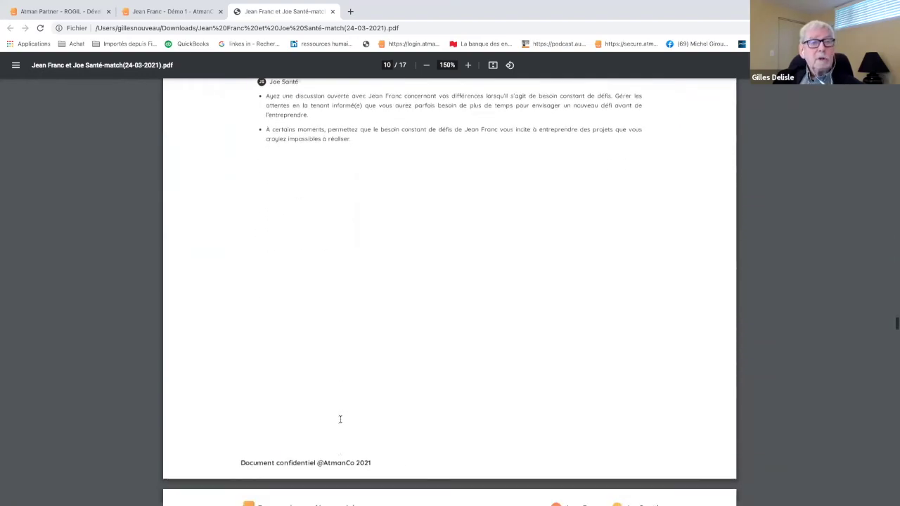
pyautogui.scroll(-2, 340, 419)
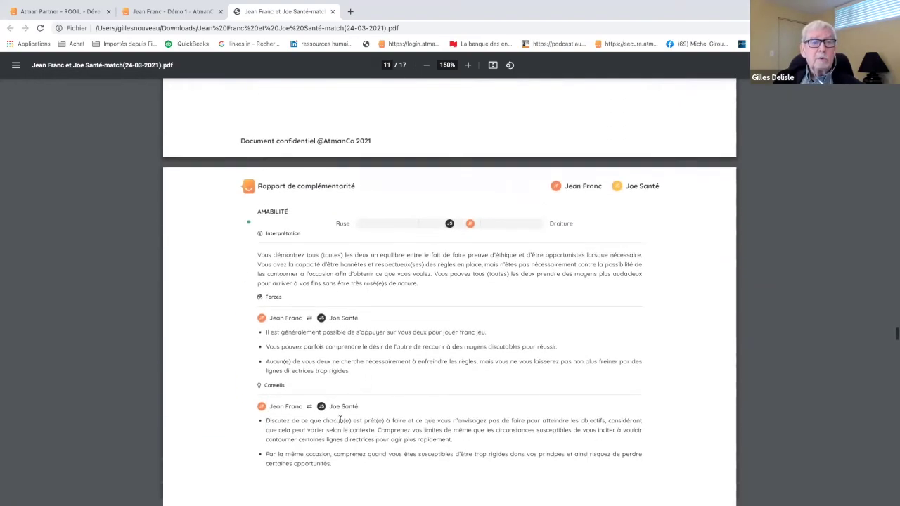
pyautogui.scroll(8, 341, 420)
pyautogui.scroll(20, 340, 420)
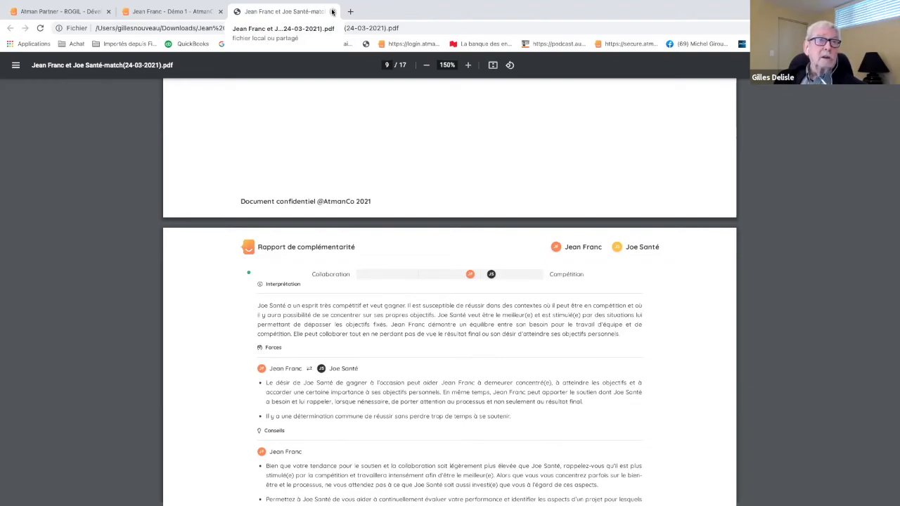
# Close the complementarity report and return from the candidate's results to the Démo 1 home page
pyautogui.click(332, 12)
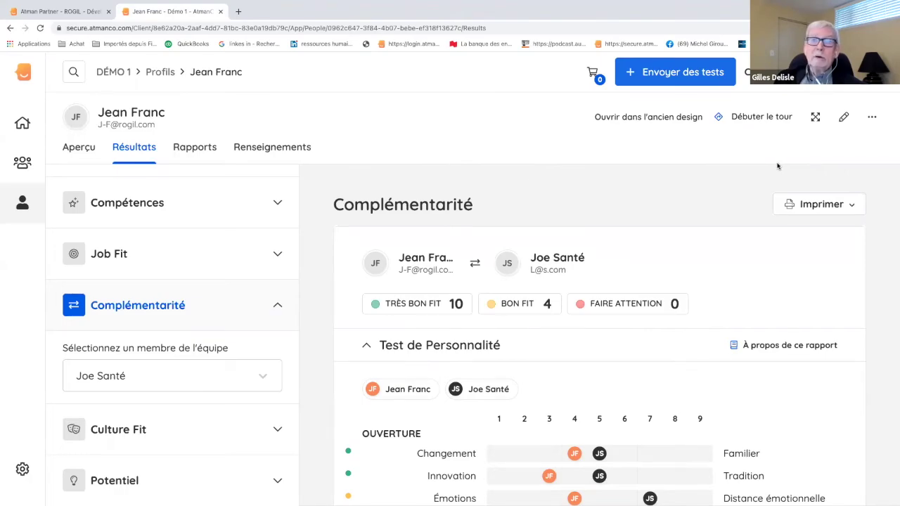
pyautogui.scroll(-1, 719, 212)
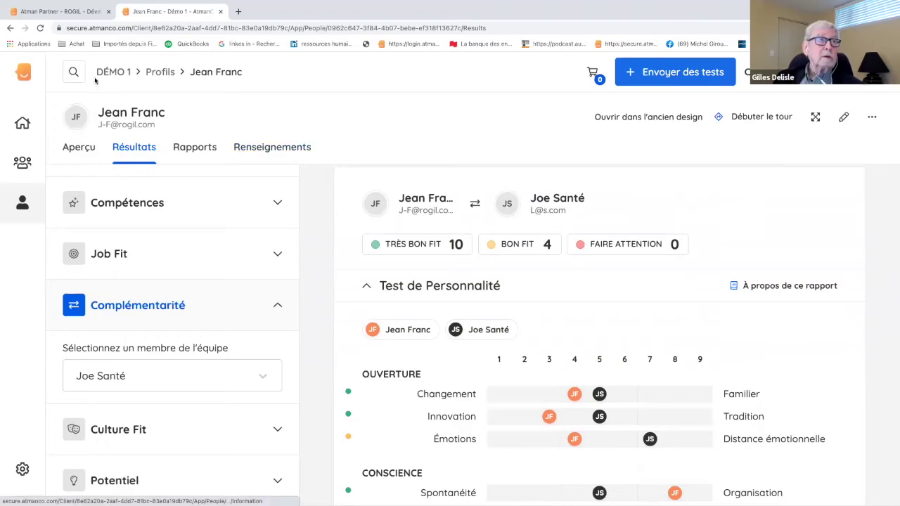
pyautogui.click(9, 28)
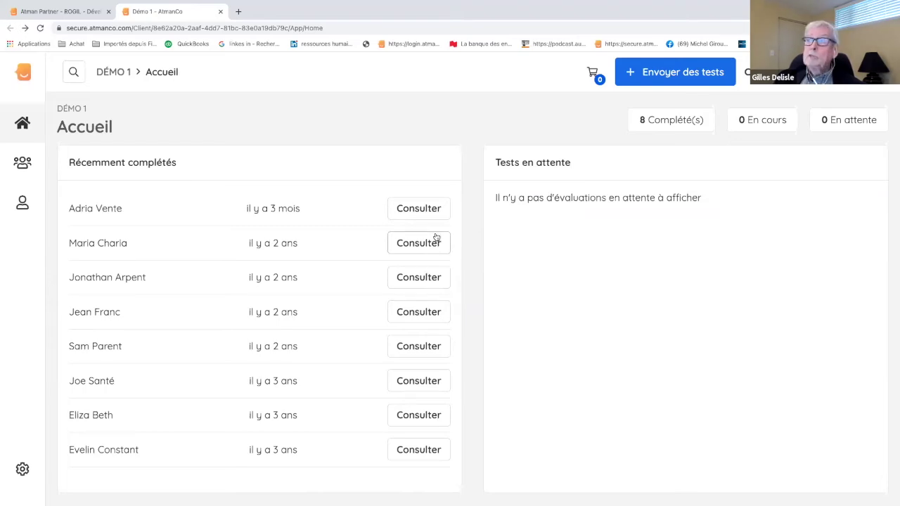
# Open the fifth recently completed candidate's profile and display the downloadable reports in the Gestion category
pyautogui.click(418, 348)
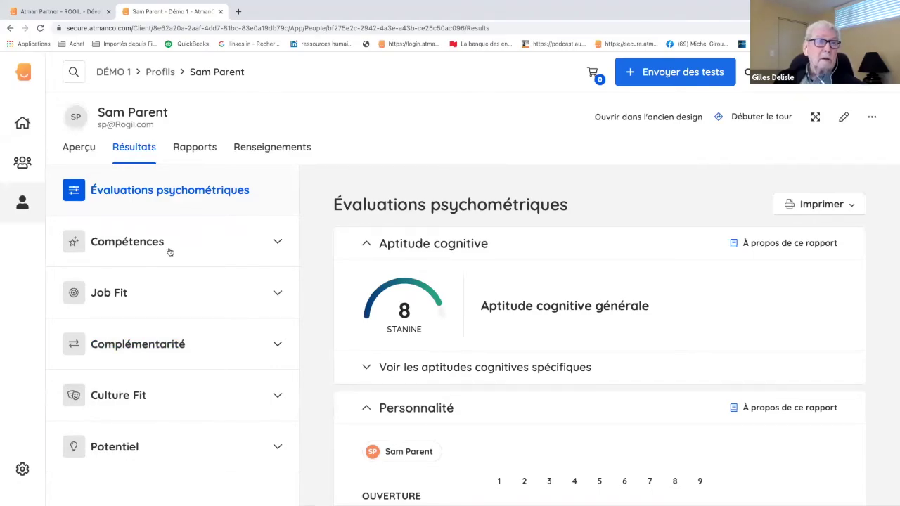
pyautogui.click(184, 147)
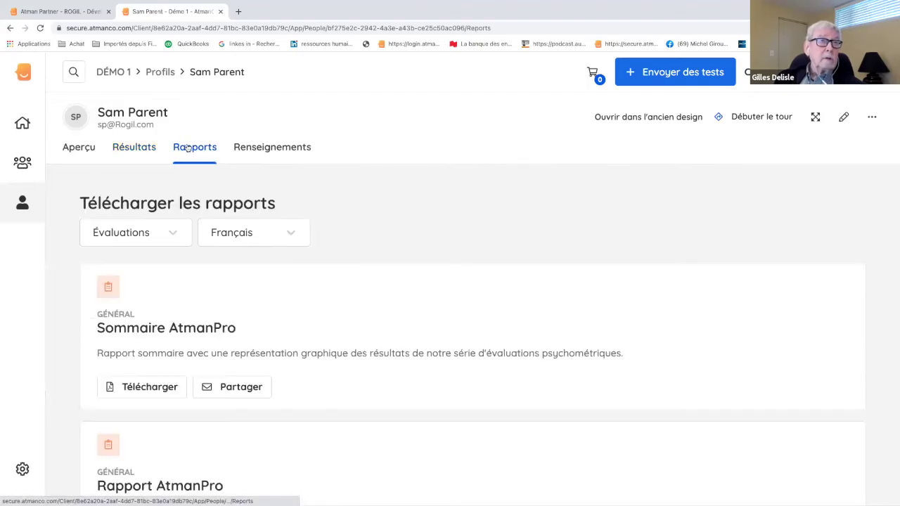
pyautogui.click(171, 233)
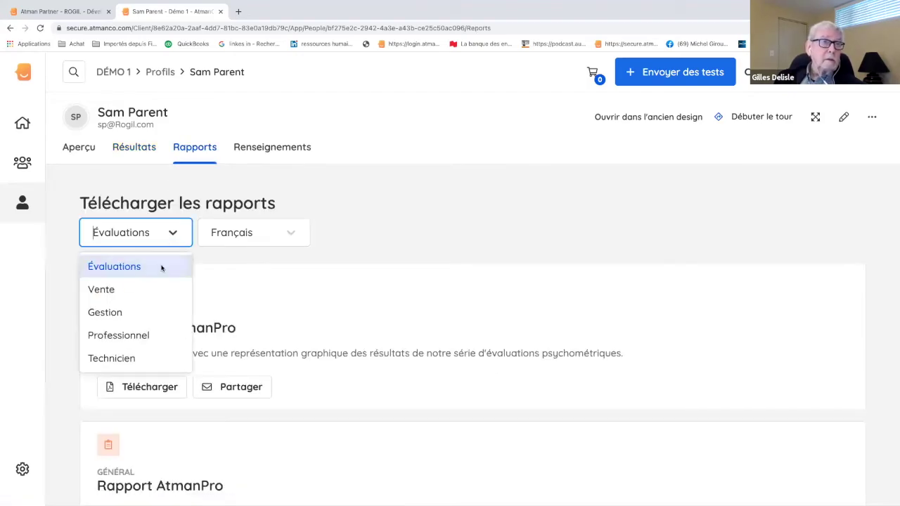
pyautogui.click(137, 313)
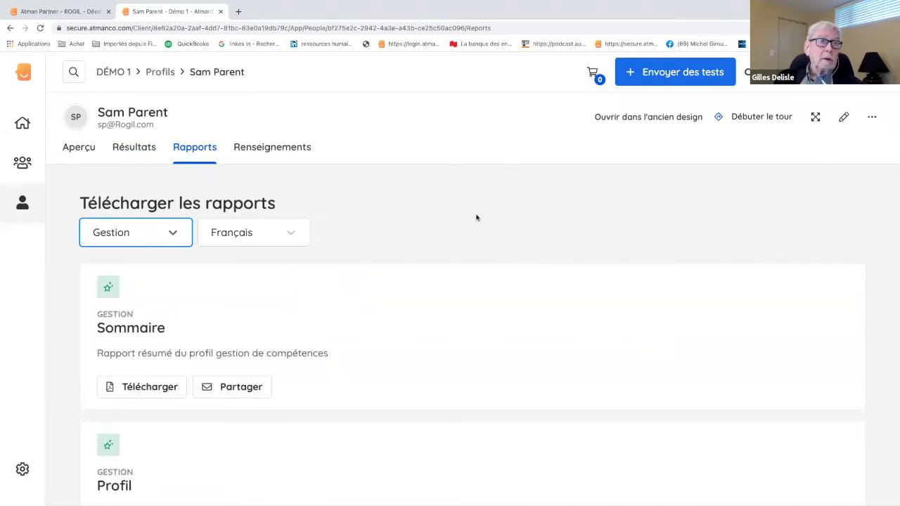
# Download the candidate's Gestion report "Développement compétences" and open the PDF file
pyautogui.scroll(-4, 471, 199)
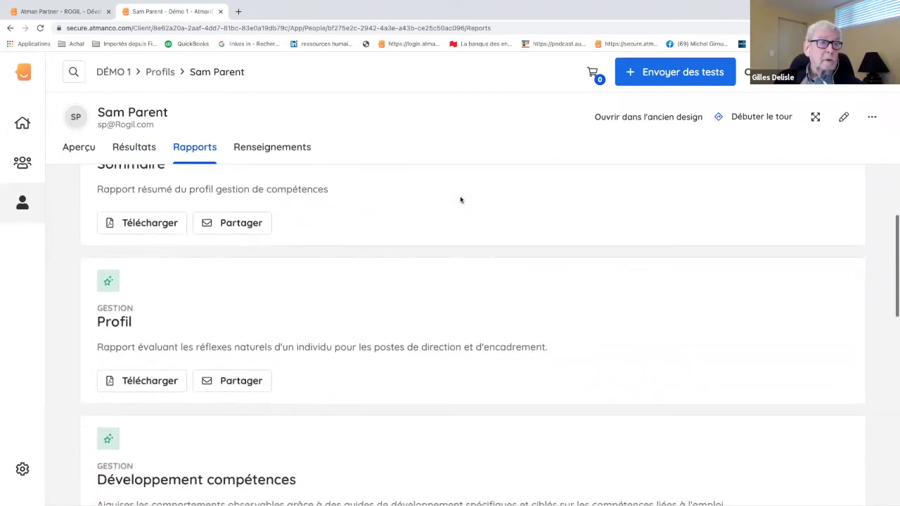
pyautogui.scroll(-3, 460, 201)
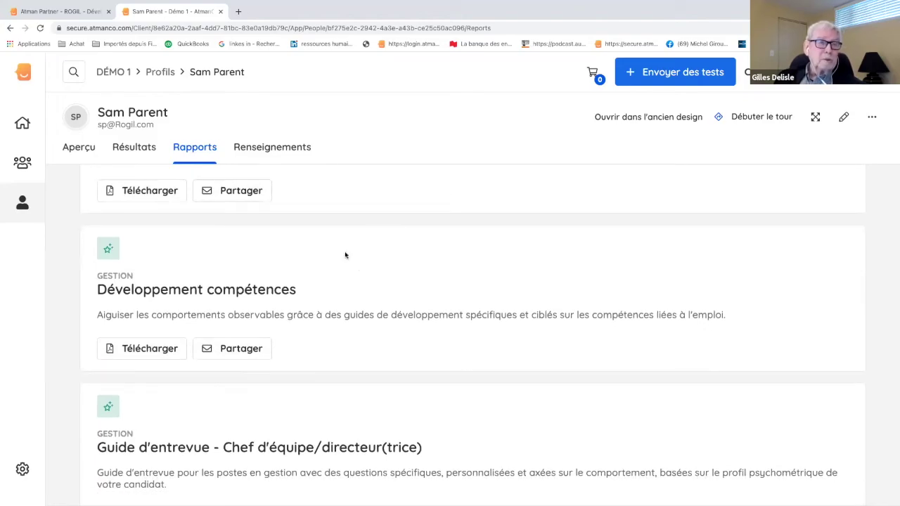
pyautogui.click(146, 348)
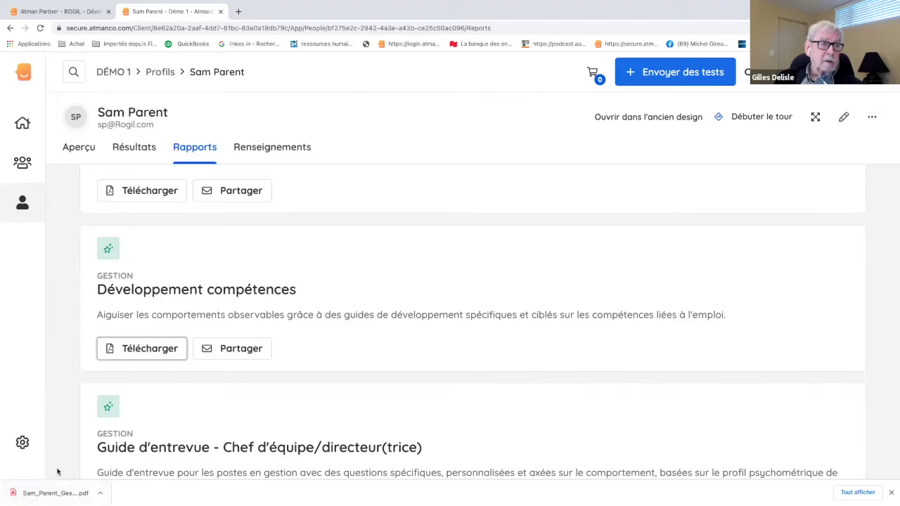
pyautogui.click(40, 494)
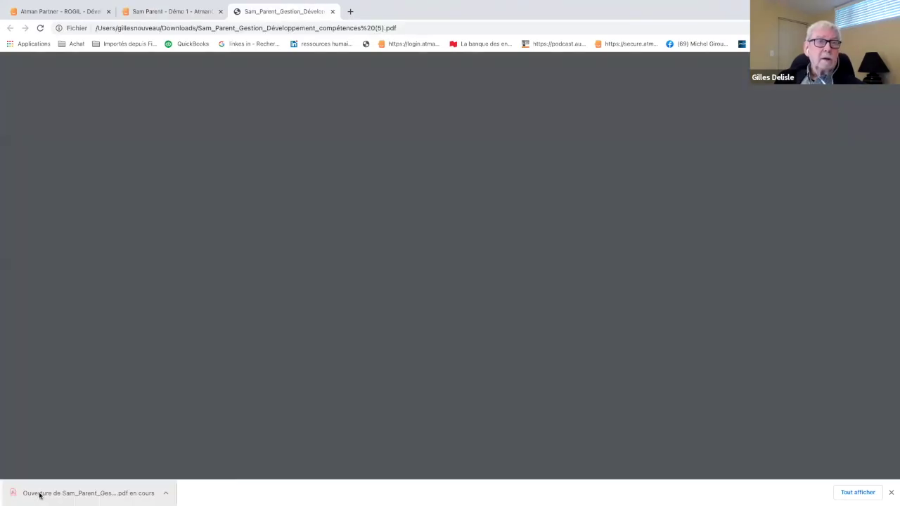
# Look over the guide's cover and table of contents, and go to the Créativité competency on page 9
pyautogui.scroll(-2, 331, 365)
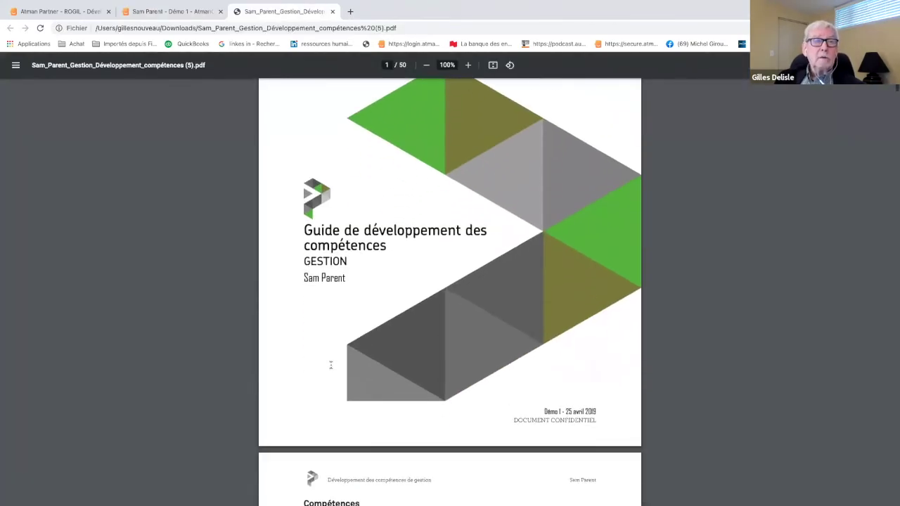
pyautogui.scroll(2, 330, 364)
pyautogui.scroll(-12, 330, 365)
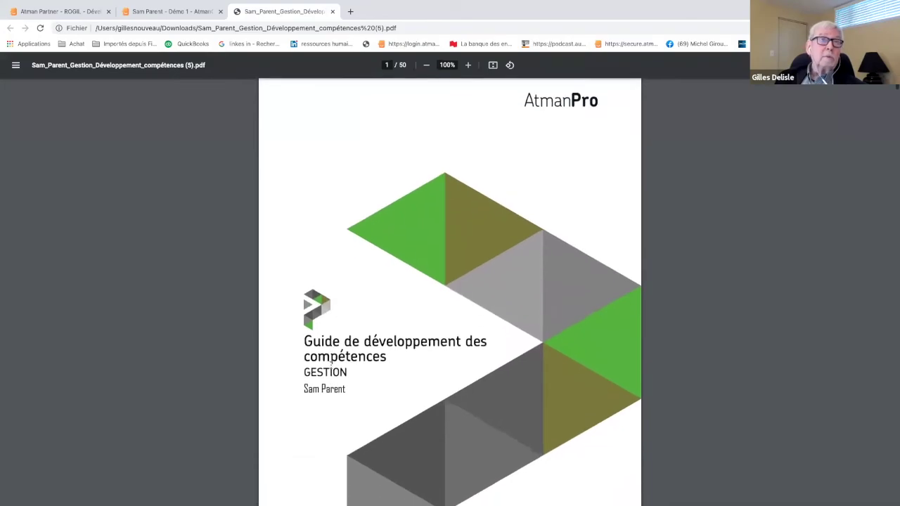
pyautogui.scroll(-3, 330, 362)
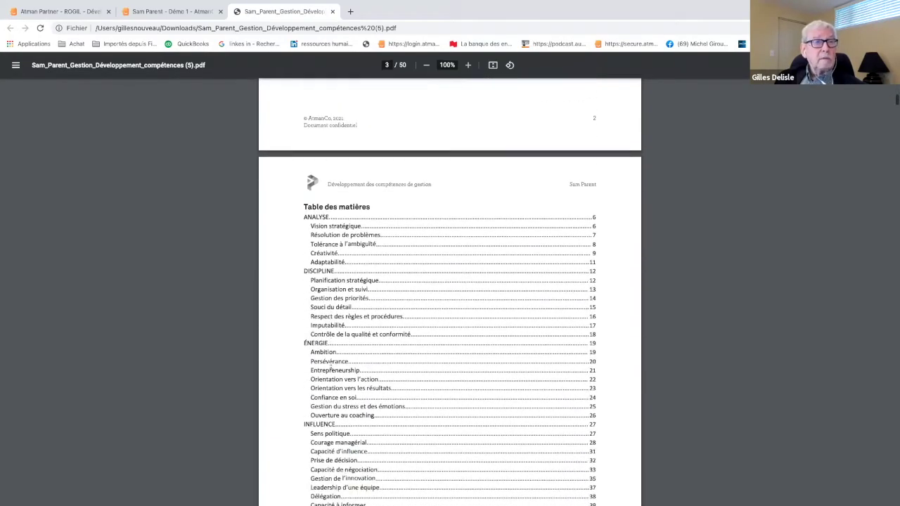
pyautogui.scroll(-1, 330, 365)
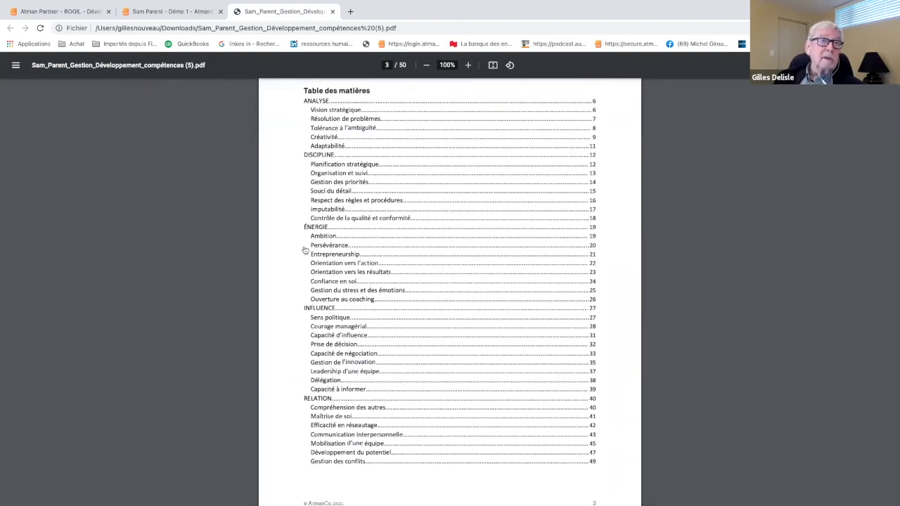
pyautogui.click(327, 137)
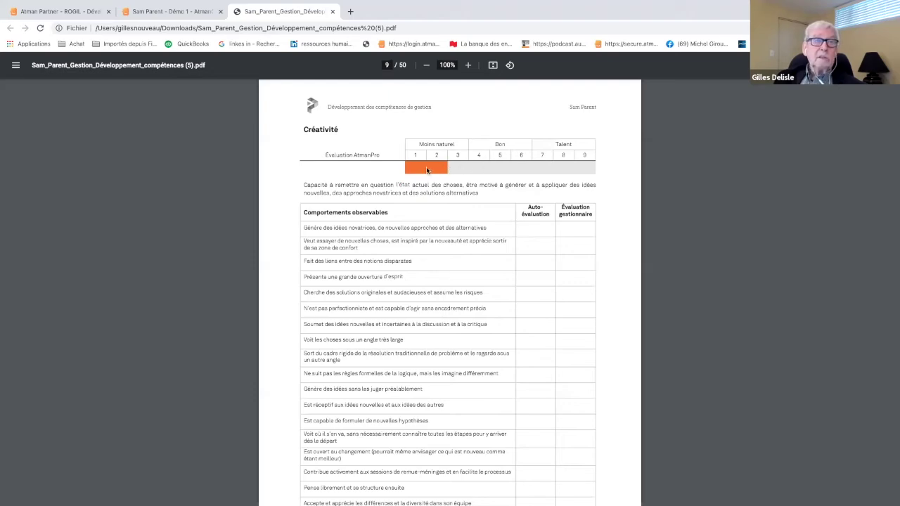
# Examine the Créativité rating and its table of observable behaviours on pages 9 and 10
pyautogui.scroll(-3, 450, 273)
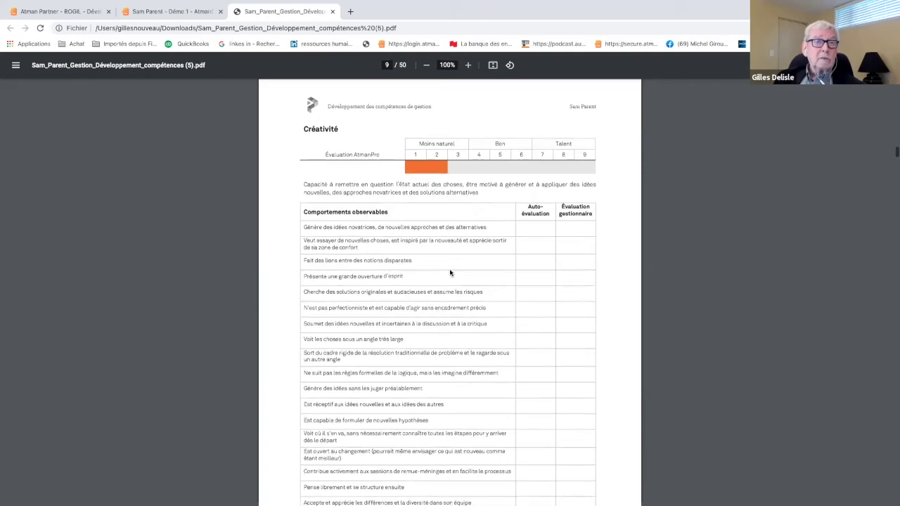
pyautogui.scroll(-1, 450, 272)
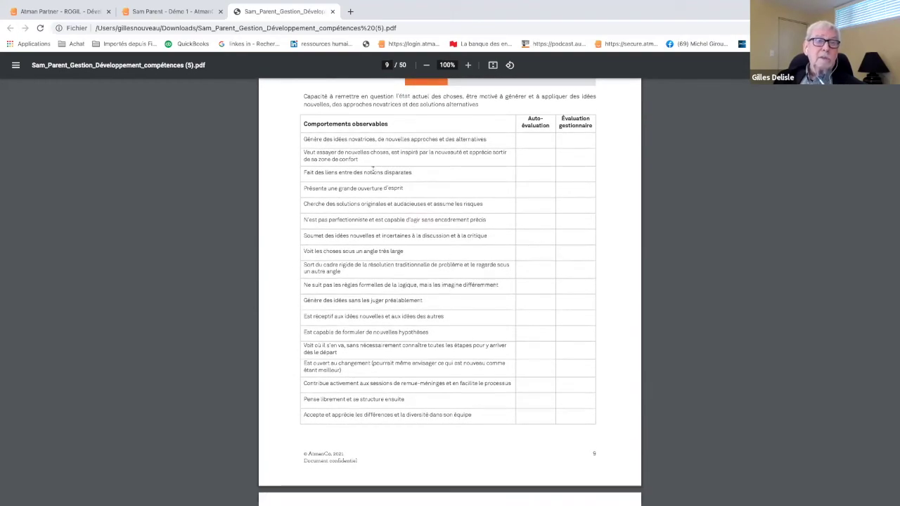
pyautogui.scroll(-6, 374, 244)
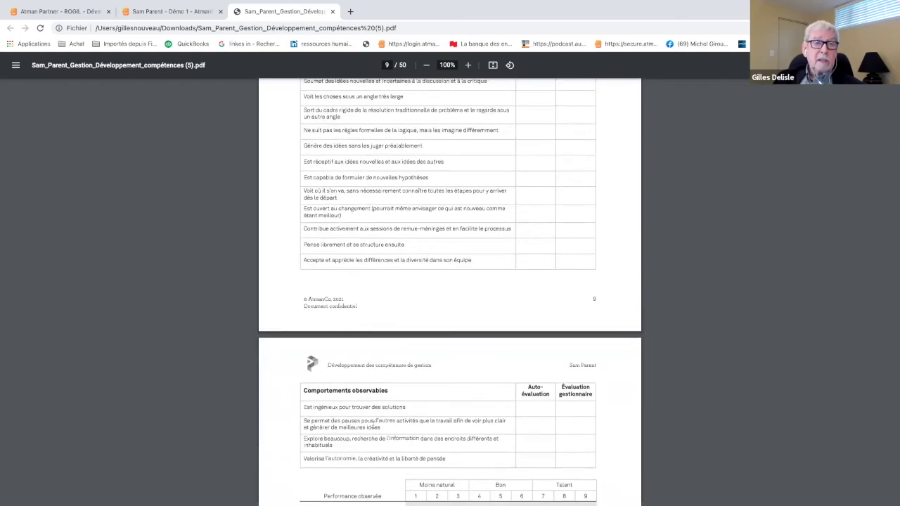
pyautogui.scroll(10, 331, 224)
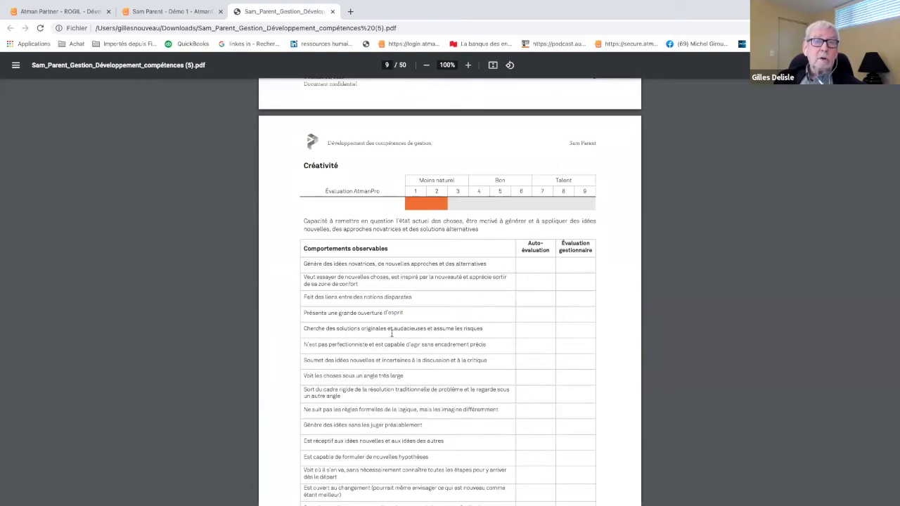
pyautogui.scroll(-2, 392, 334)
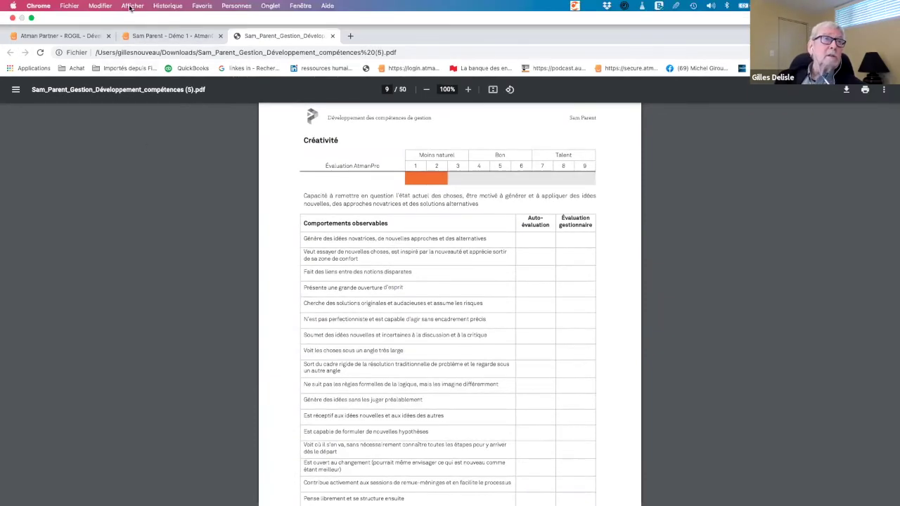
# Enlarge the display of the PDF guide to 150%
pyautogui.click(131, 5)
pyautogui.click(144, 102)
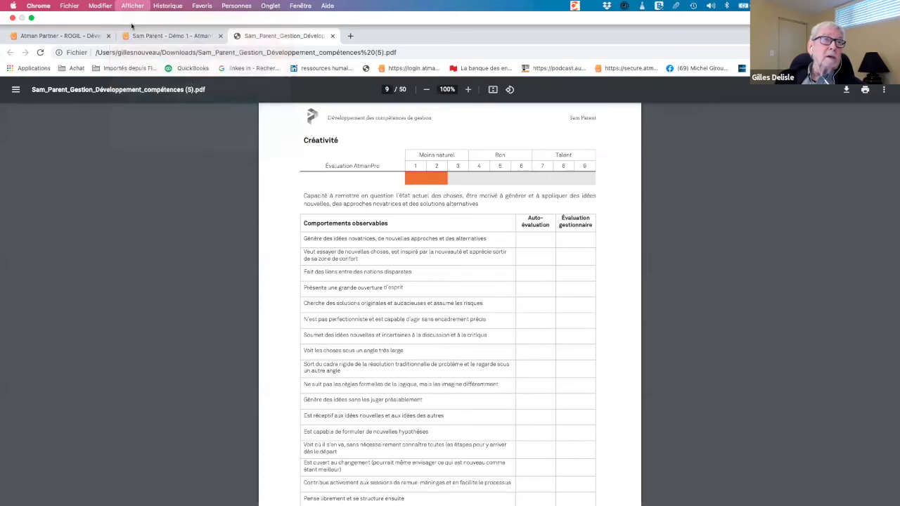
pyautogui.click(132, 6)
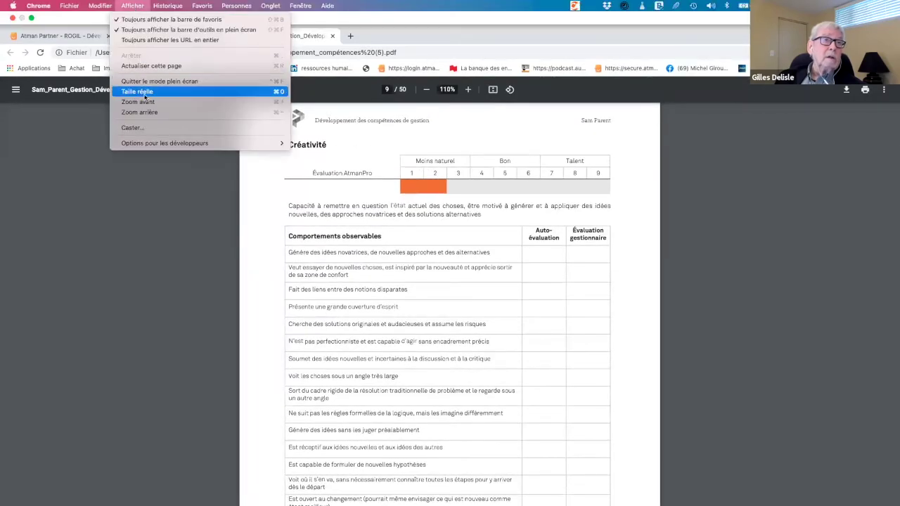
pyautogui.click(145, 102)
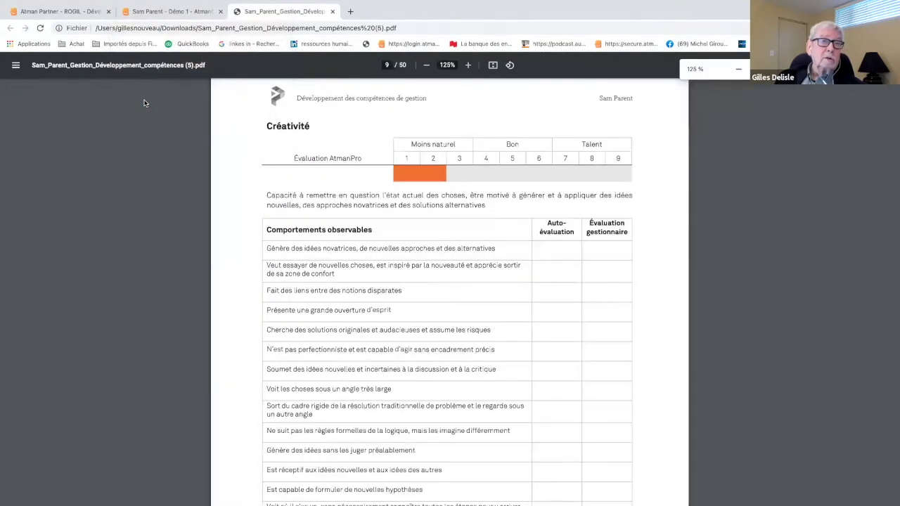
pyautogui.moveTo(135, 6)
pyautogui.click(134, 5)
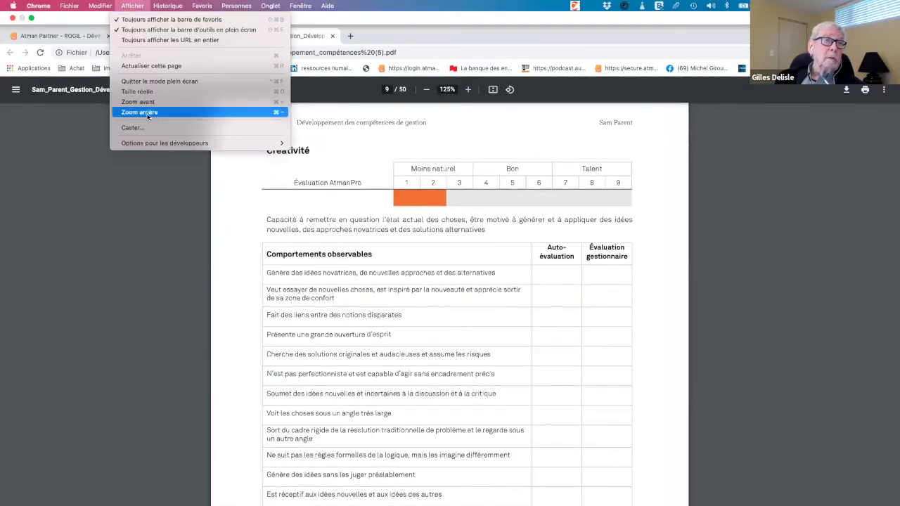
pyautogui.click(143, 102)
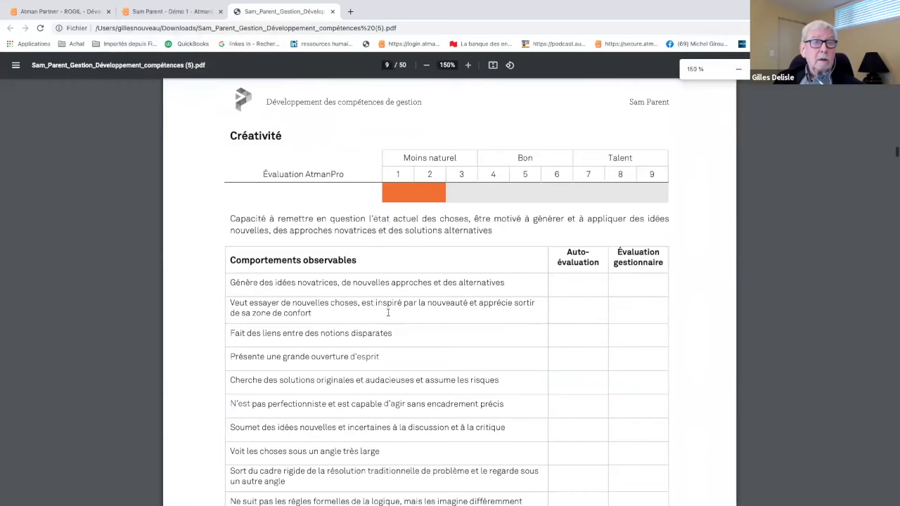
# Read through the Créativité observable behaviours, their two evaluation columns and the Performance observée scale on pages 9 and 10
pyautogui.scroll(-1, 388, 312)
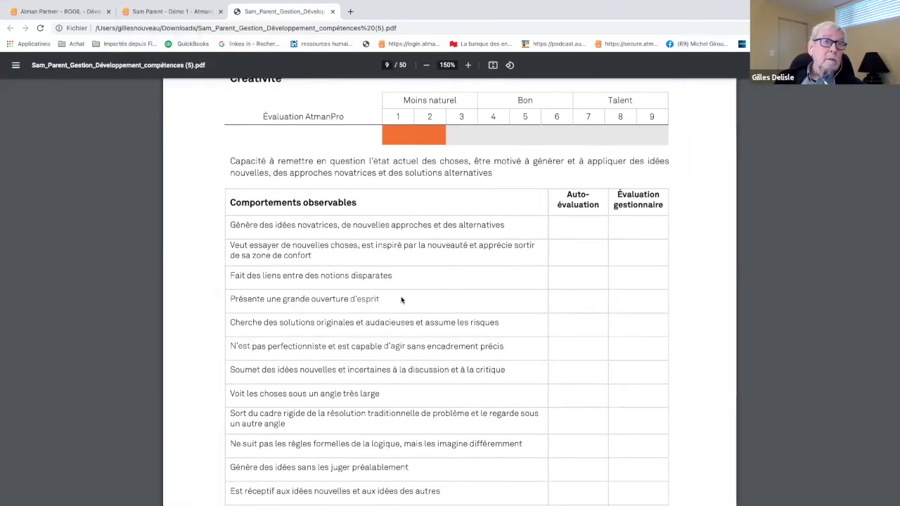
pyautogui.scroll(-3, 400, 300)
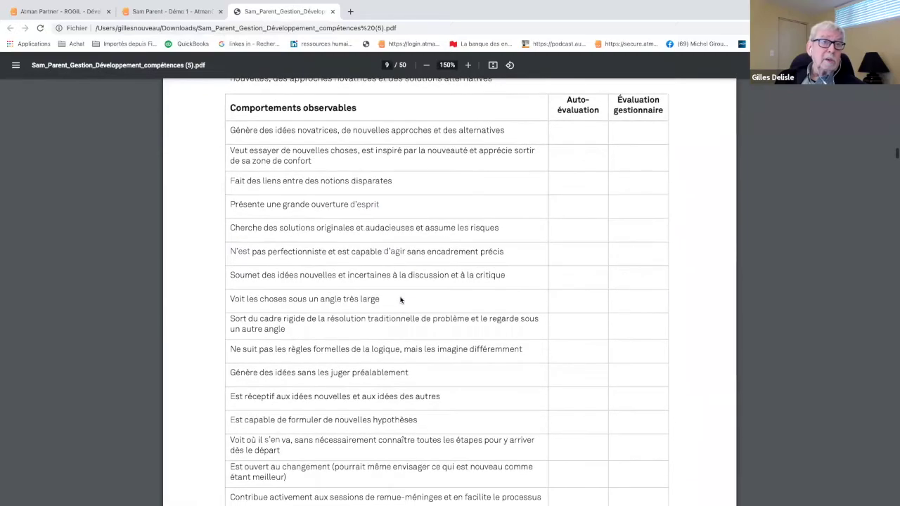
pyautogui.scroll(-3, 400, 300)
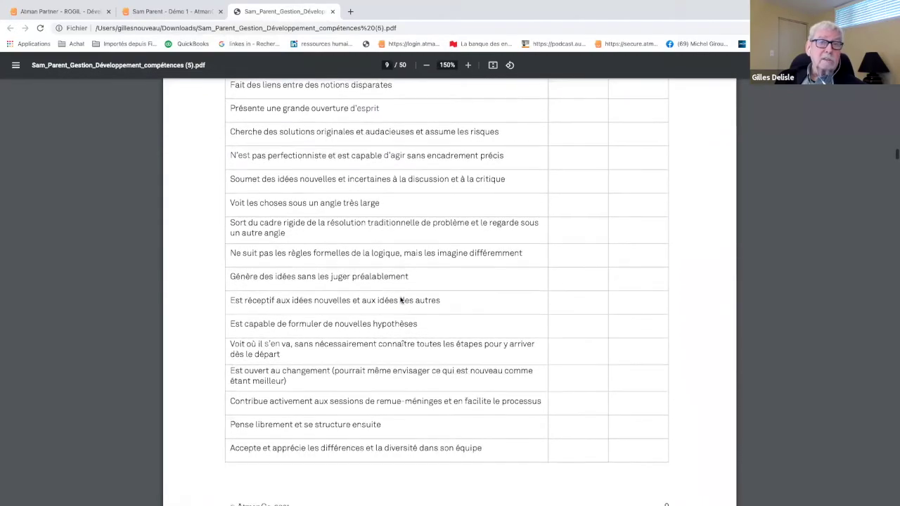
pyautogui.scroll(4, 575, 279)
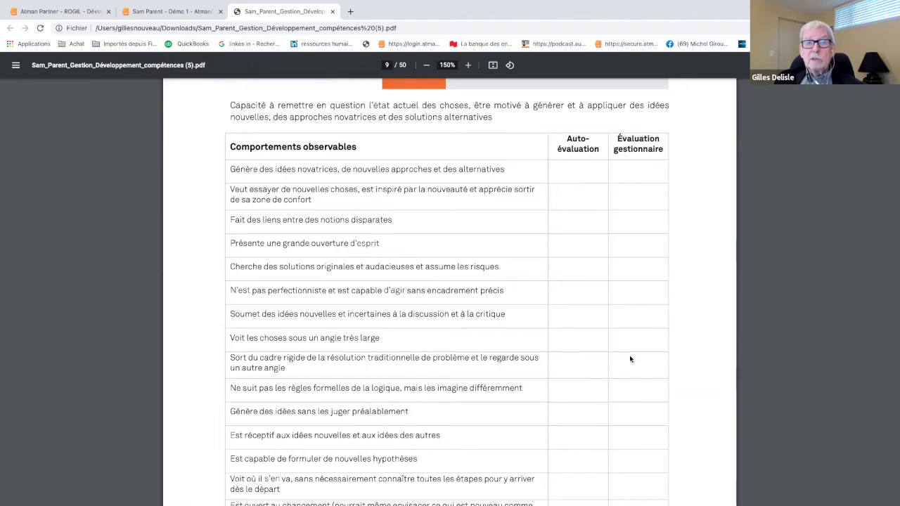
pyautogui.scroll(-2, 622, 338)
pyautogui.scroll(-5, 623, 342)
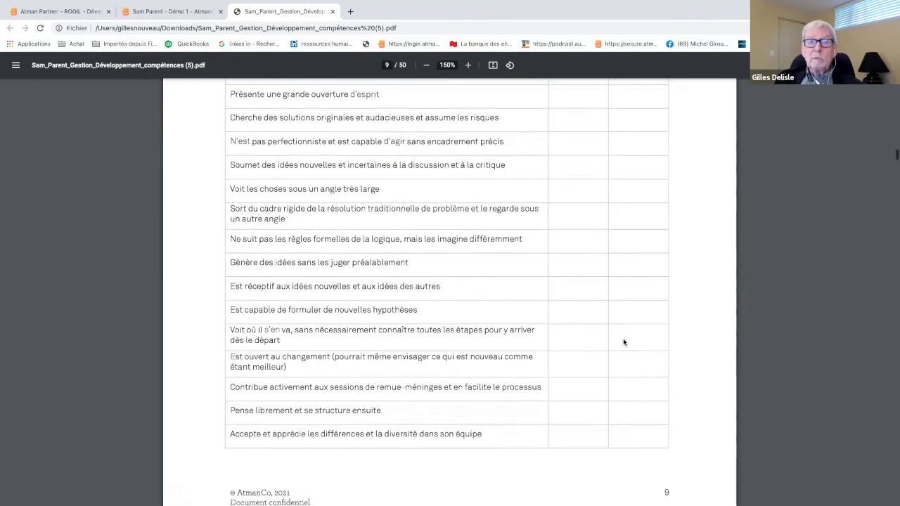
pyautogui.scroll(-4, 623, 342)
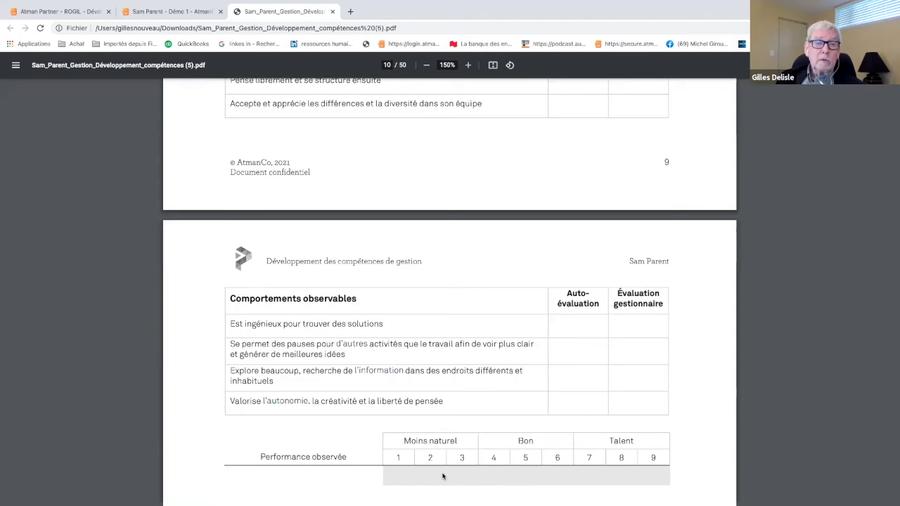
pyautogui.scroll(5, 478, 208)
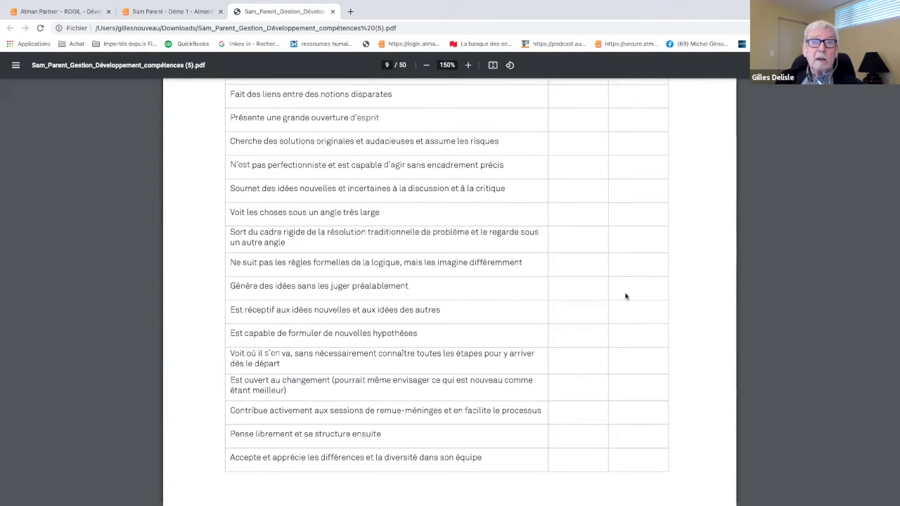
pyautogui.scroll(4, 374, 225)
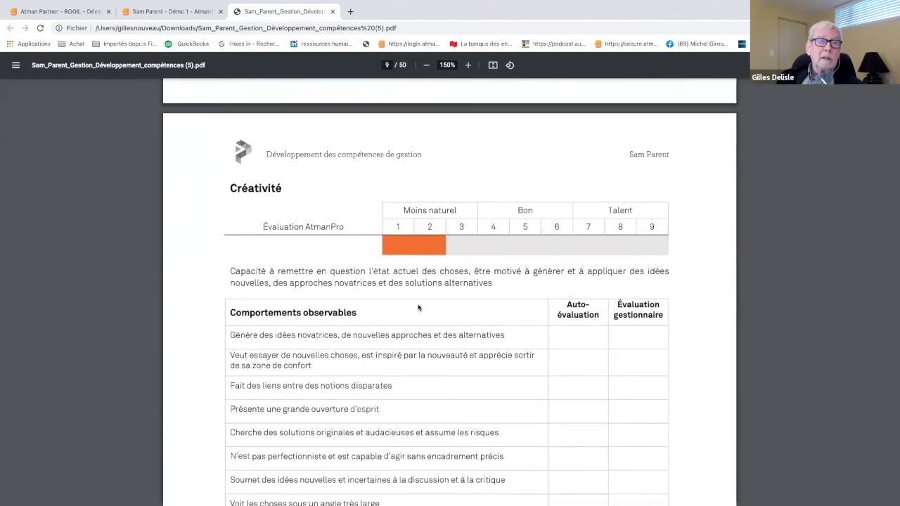
# Skim the competency pages after Créativité, including Gestion des priorités and Souci du détail, as far as Respect des règles et procédures on page 16
pyautogui.scroll(-2, 419, 307)
pyautogui.scroll(-10, 418, 307)
pyautogui.scroll(-10, 408, 309)
pyautogui.scroll(-3, 407, 310)
pyautogui.scroll(-1, 408, 309)
pyautogui.scroll(-5, 408, 309)
pyautogui.scroll(-15, 407, 310)
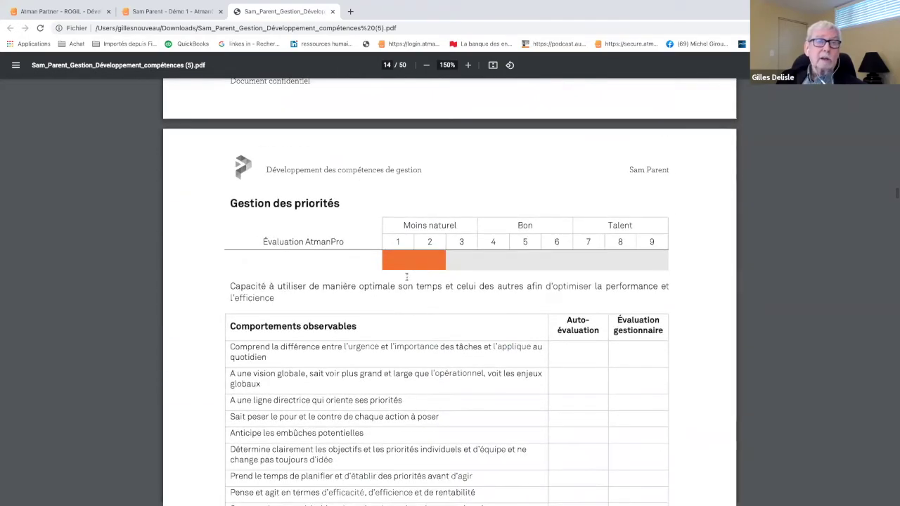
pyautogui.scroll(-3, 411, 325)
pyautogui.scroll(-15, 411, 325)
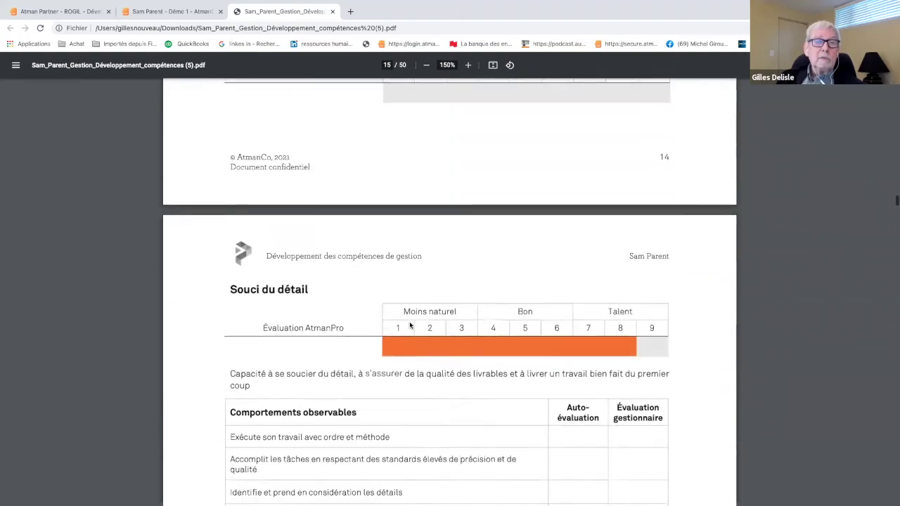
pyautogui.scroll(-5, 410, 325)
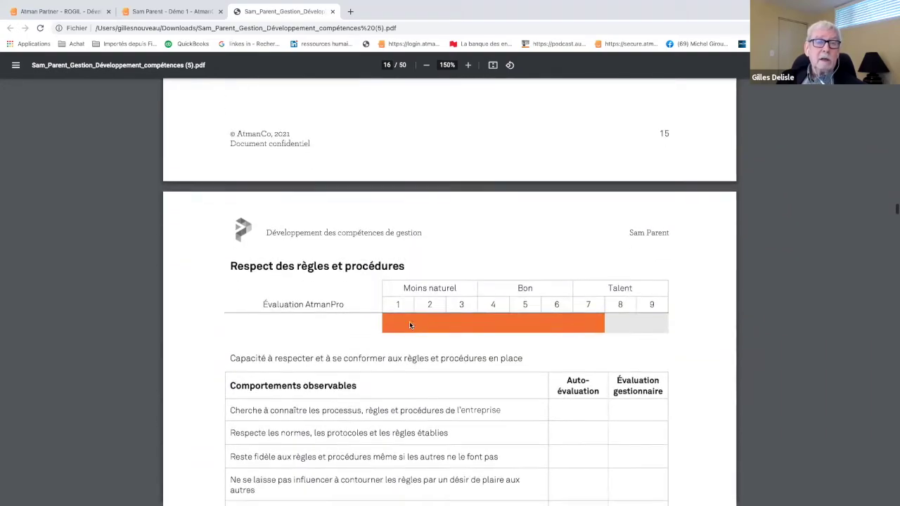
# Close the PDF guide and return from the candidate's reports to the Accueil page
pyautogui.moveTo(321, 5)
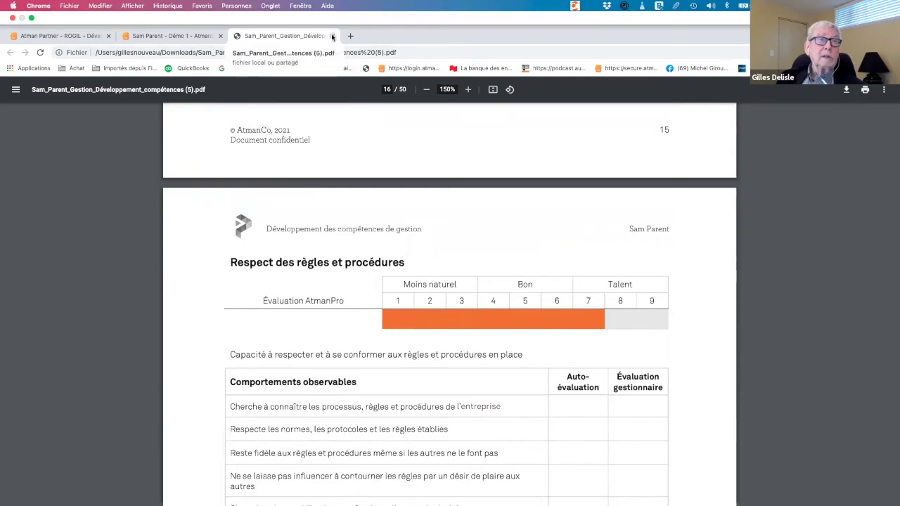
pyautogui.click(333, 37)
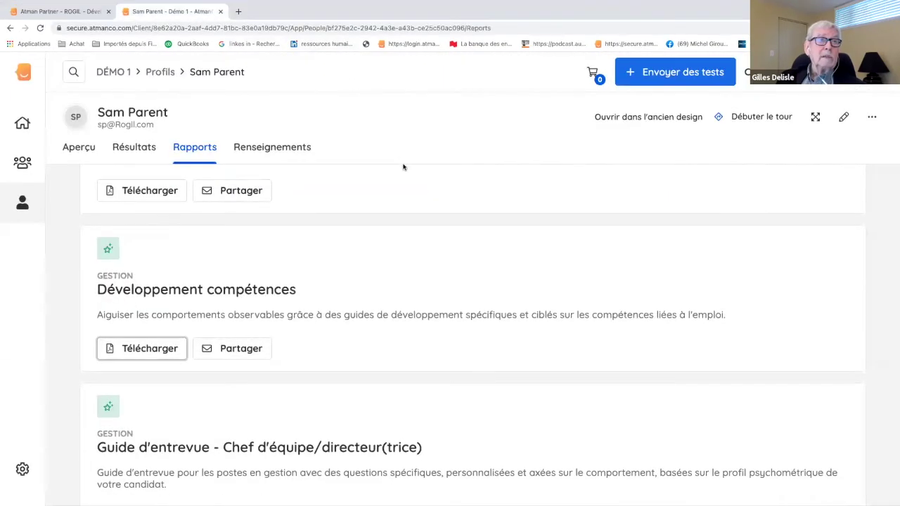
pyautogui.click(8, 28)
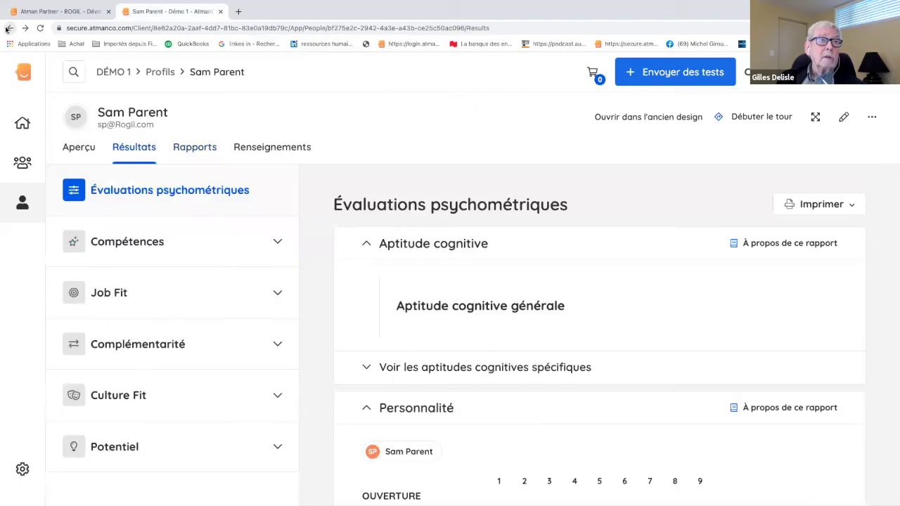
pyautogui.click(8, 28)
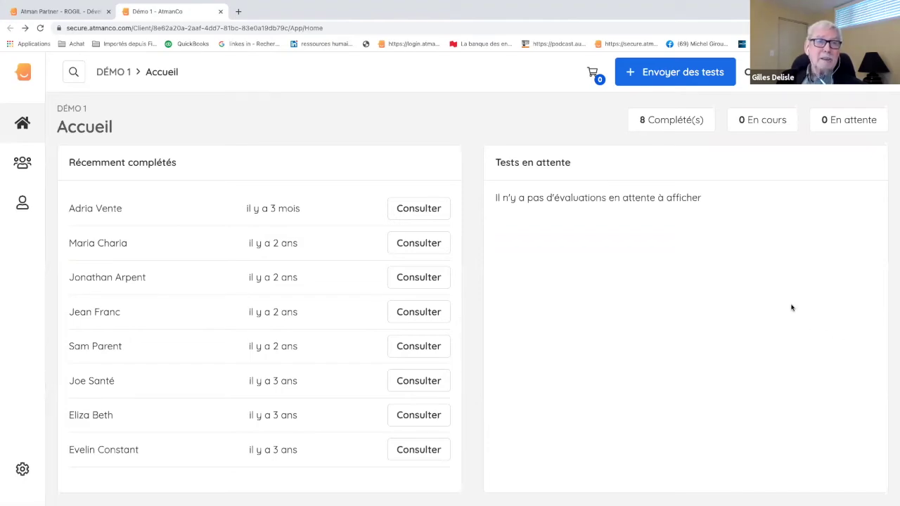
# Open the most recently completed candidate's results and review the Aptitude cognitive and Personnalité sections
pyautogui.click(416, 209)
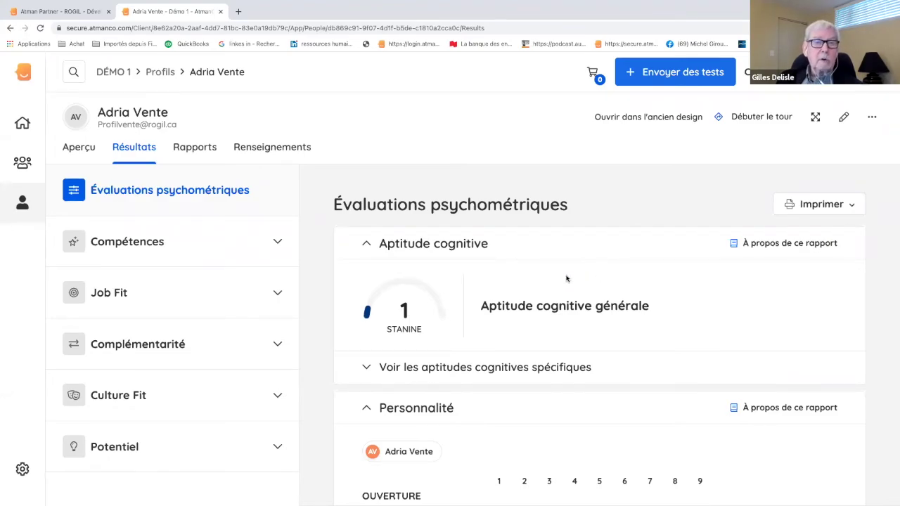
pyautogui.scroll(-1, 573, 275)
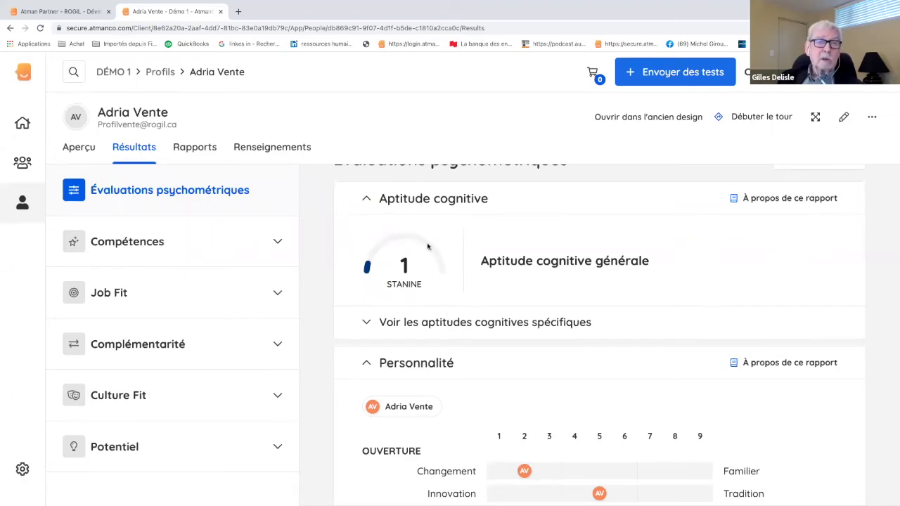
pyautogui.scroll(-2, 482, 278)
pyautogui.scroll(-2, 482, 279)
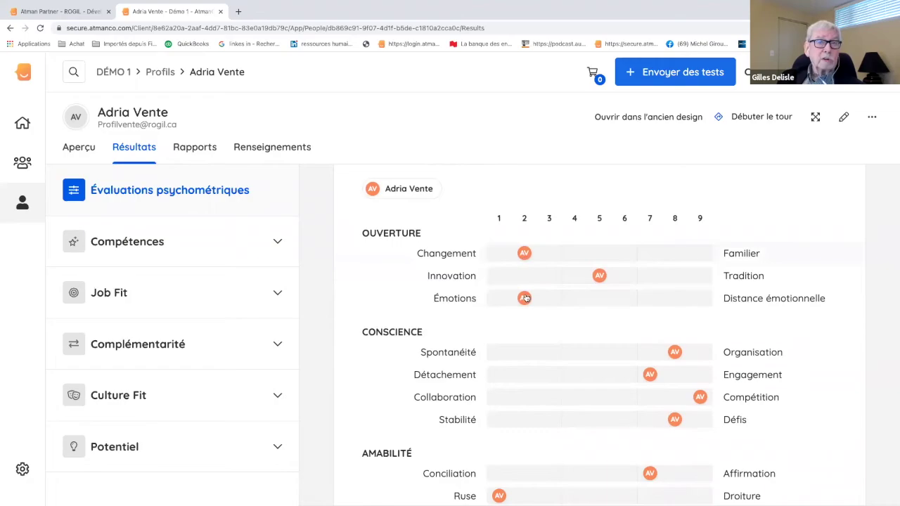
pyautogui.scroll(-1, 598, 315)
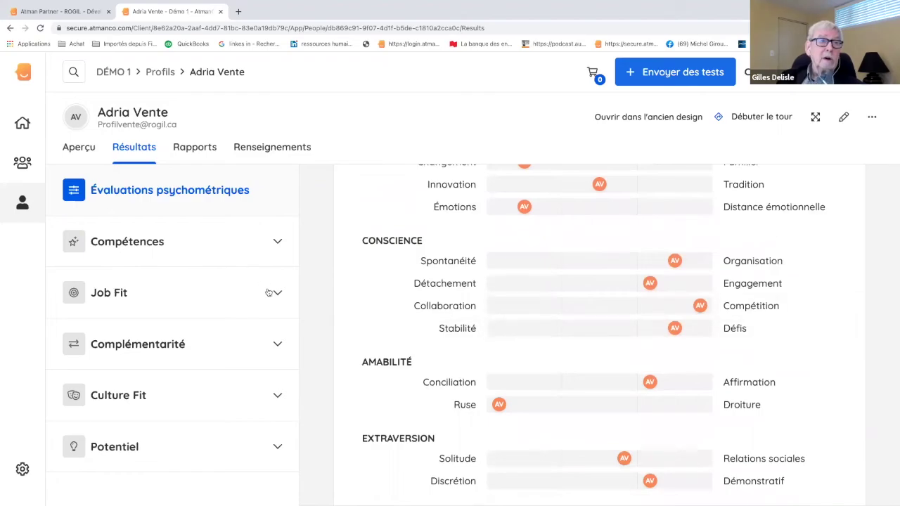
# Display the candidate's Compétences results for the Vente profile and look over the scores
pyautogui.click(277, 242)
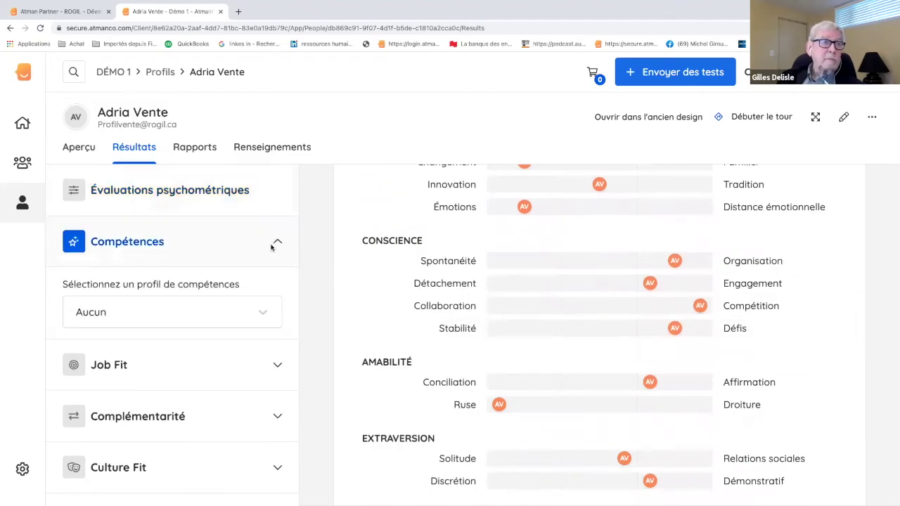
pyautogui.click(261, 313)
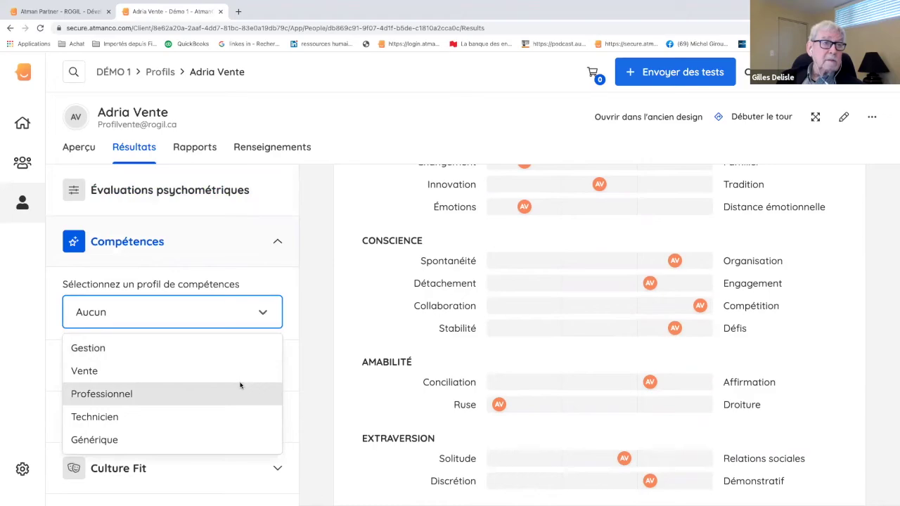
pyautogui.click(235, 378)
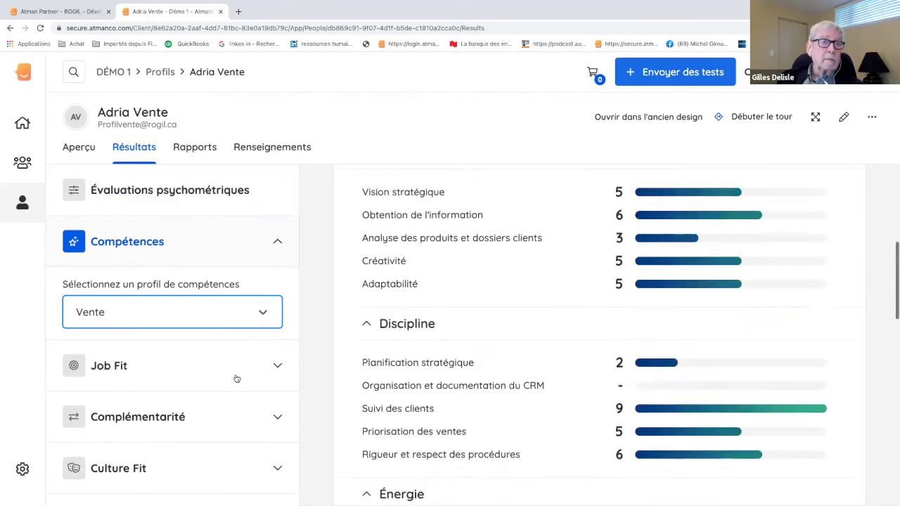
pyautogui.scroll(-1, 704, 437)
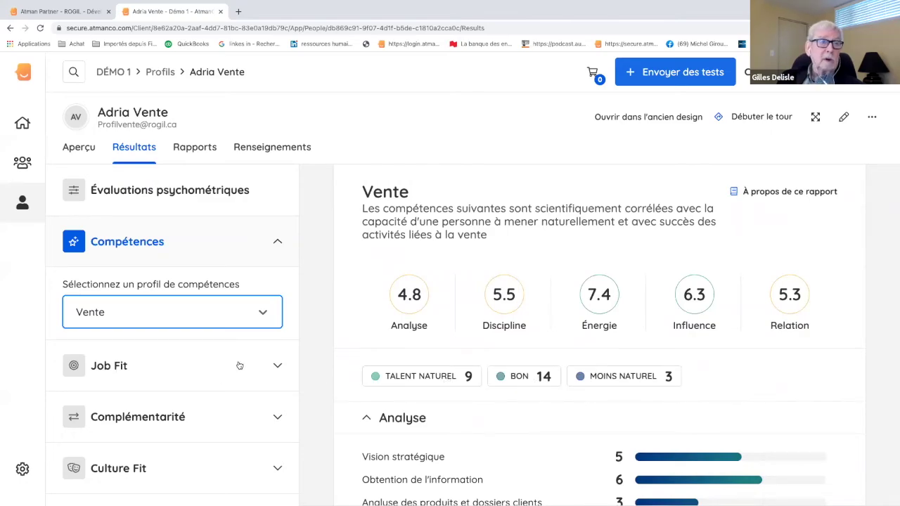
# Display the candidate's Job Fit for the position Vente - Vendeur de type "chasseur" and review the Compétences recherchées
pyautogui.click(276, 365)
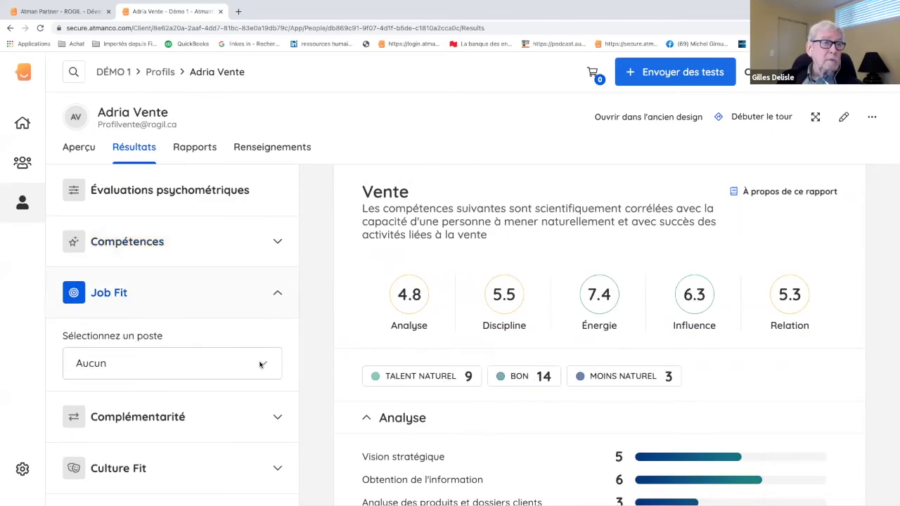
pyautogui.click(264, 365)
pyautogui.scroll(-6, 250, 391)
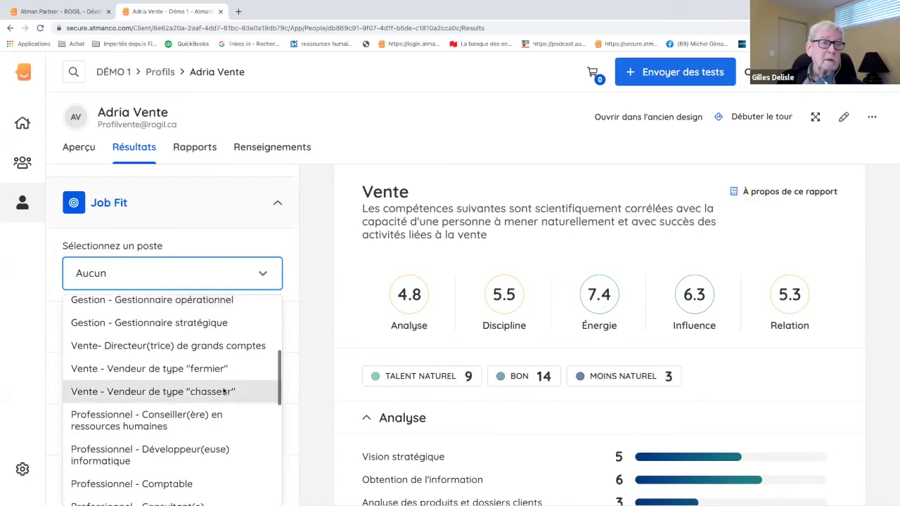
pyautogui.click(223, 392)
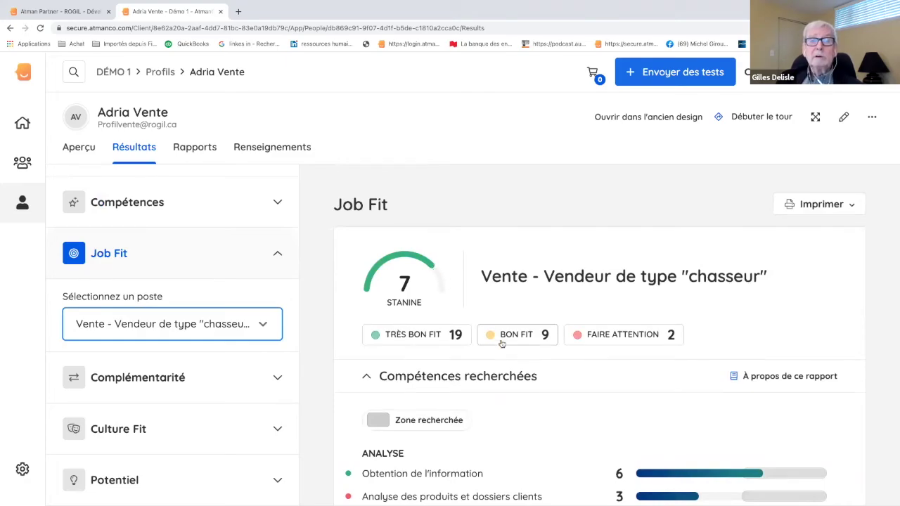
pyautogui.scroll(-1, 525, 355)
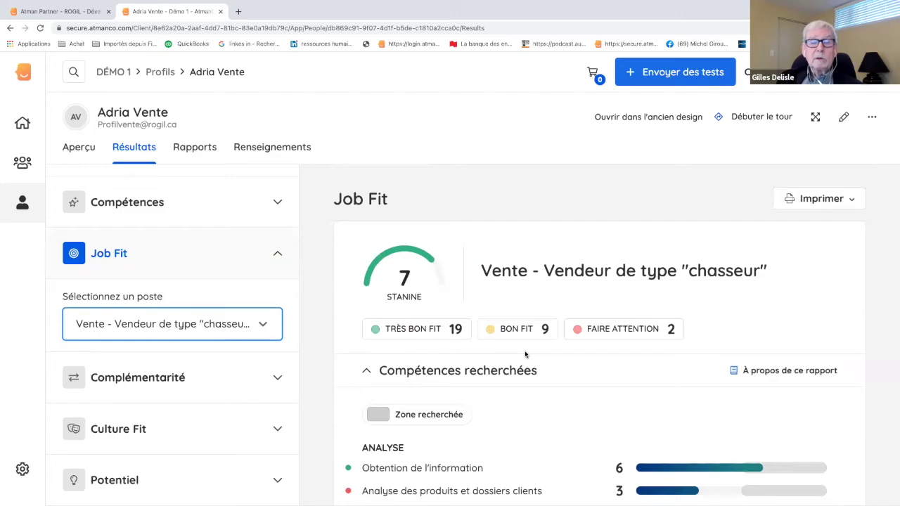
pyautogui.scroll(-1, 525, 355)
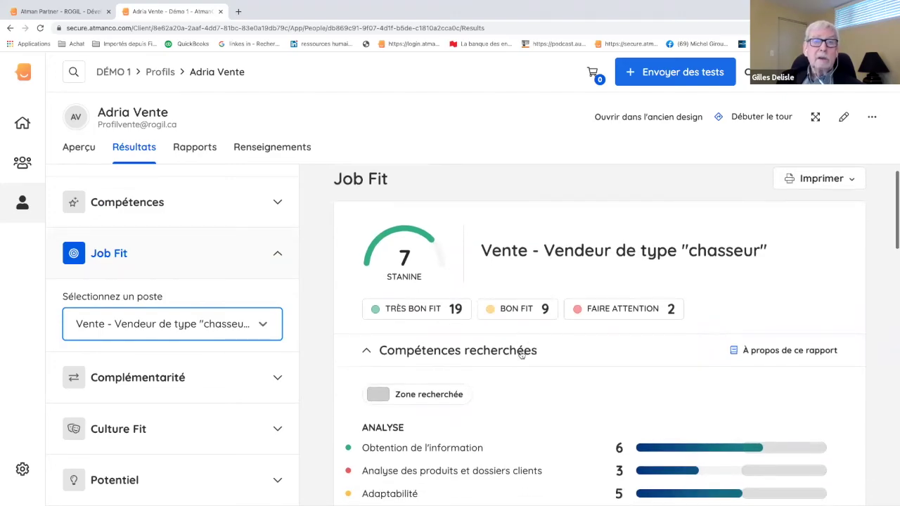
pyautogui.scroll(-1, 602, 354)
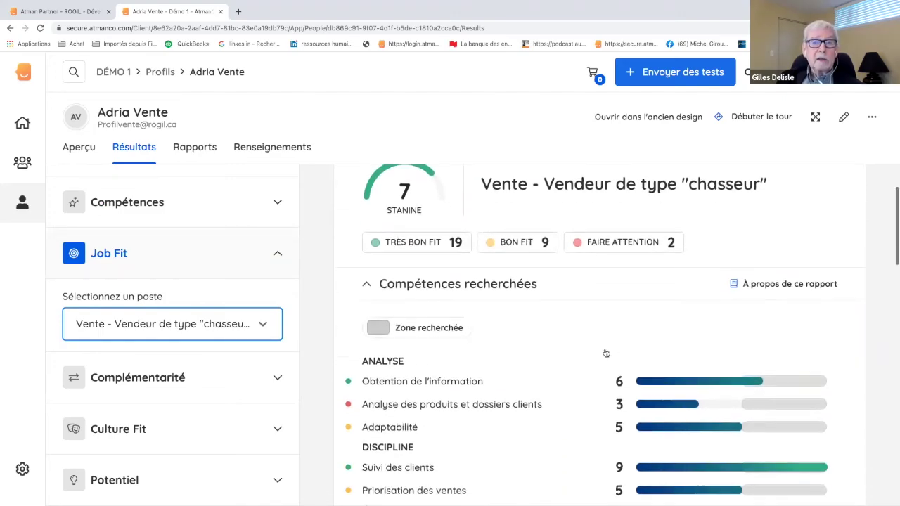
pyautogui.scroll(-2, 576, 352)
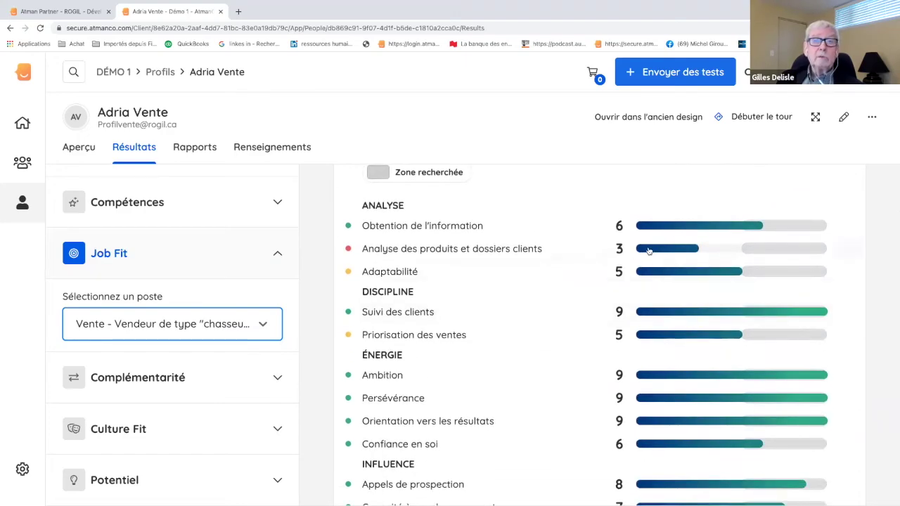
# Finish reviewing the current Job Fit scores, switch the position to Gestion - Directeur(trice) des ventes, and examine its Compétences recherchées
pyautogui.scroll(-3, 584, 341)
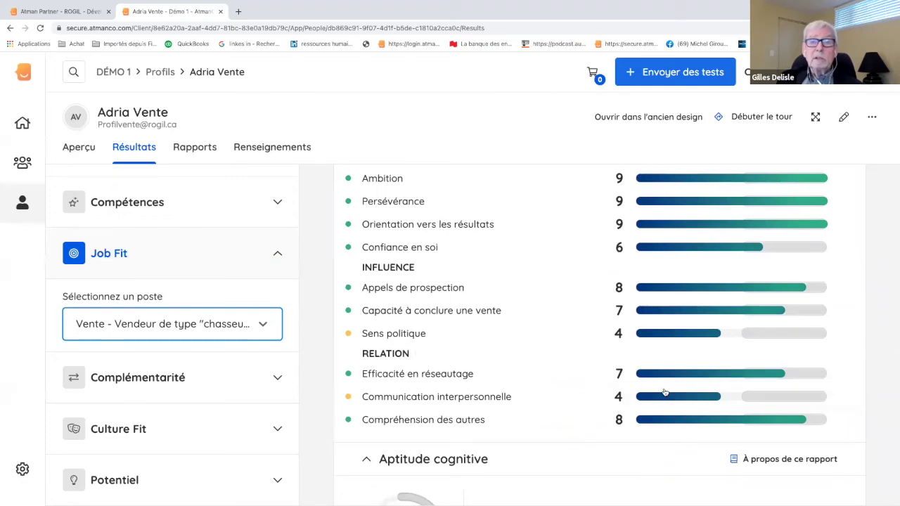
pyautogui.scroll(-1, 568, 354)
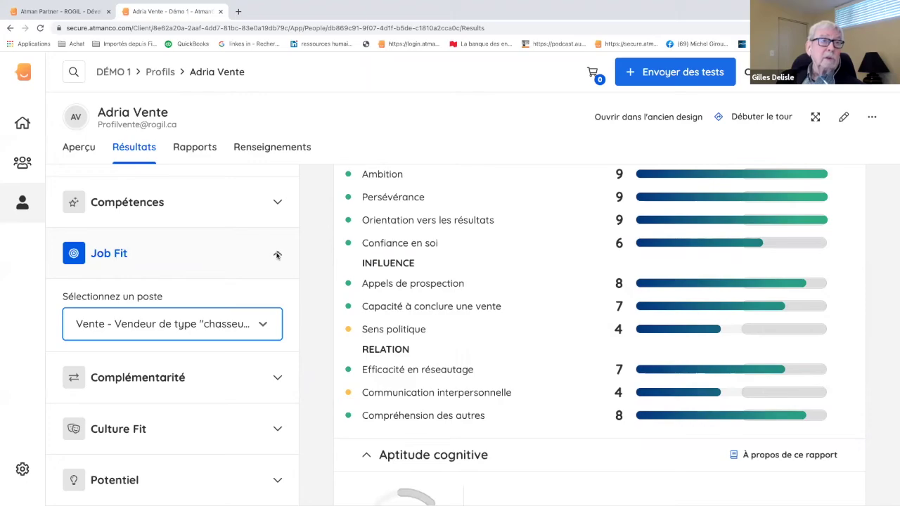
pyautogui.click(263, 326)
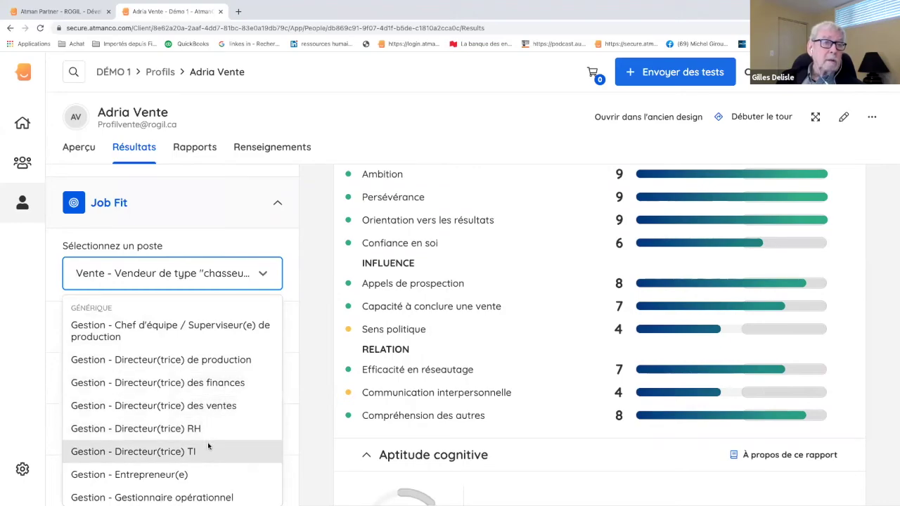
pyautogui.scroll(-1, 209, 445)
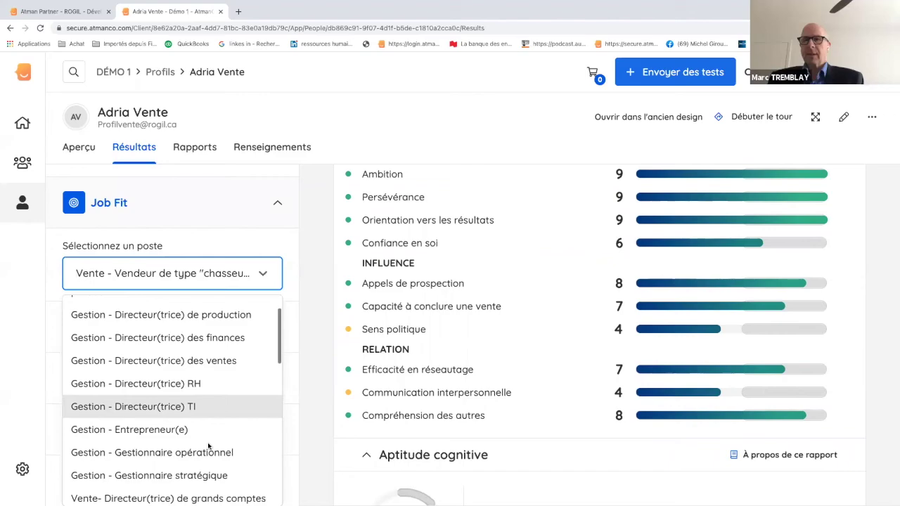
pyautogui.scroll(1, 208, 445)
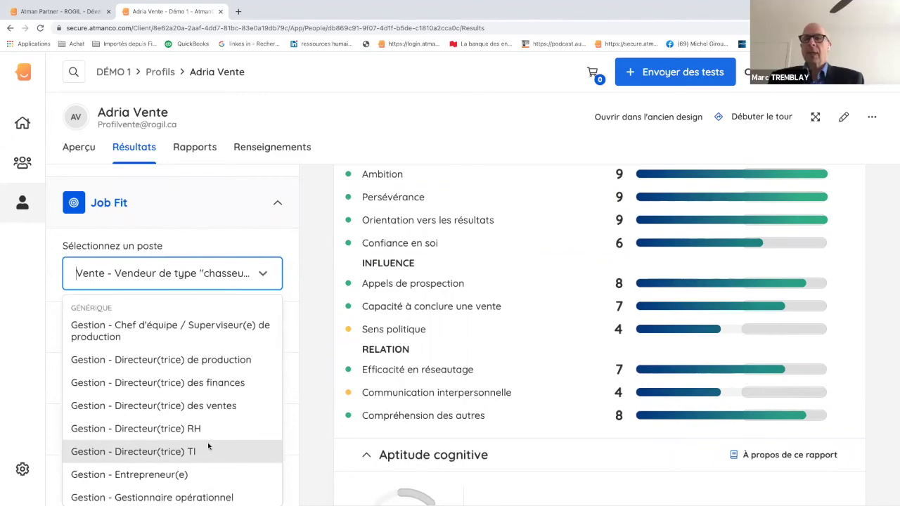
pyautogui.click(208, 405)
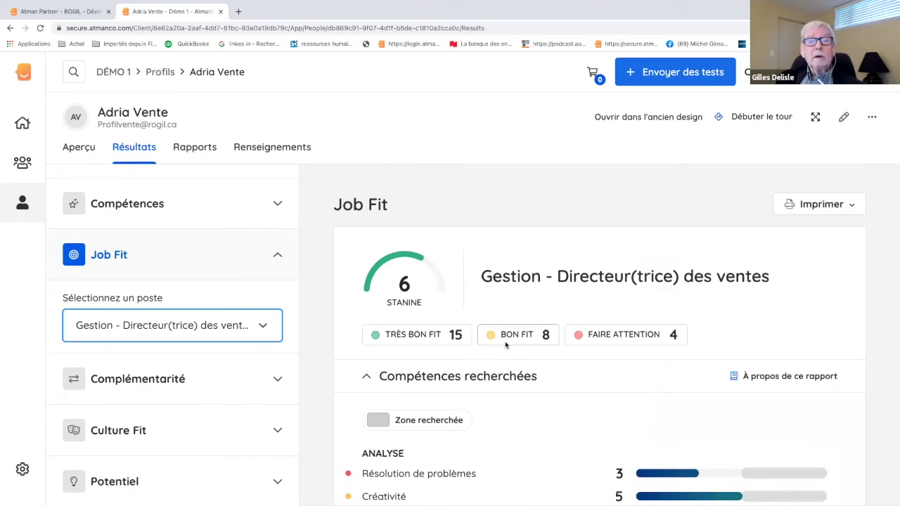
pyautogui.scroll(-2, 548, 358)
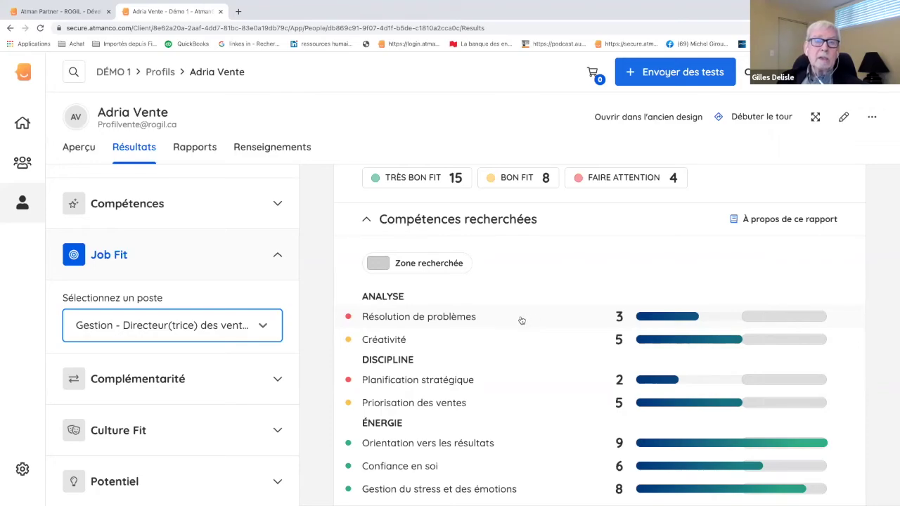
pyautogui.scroll(-1, 539, 320)
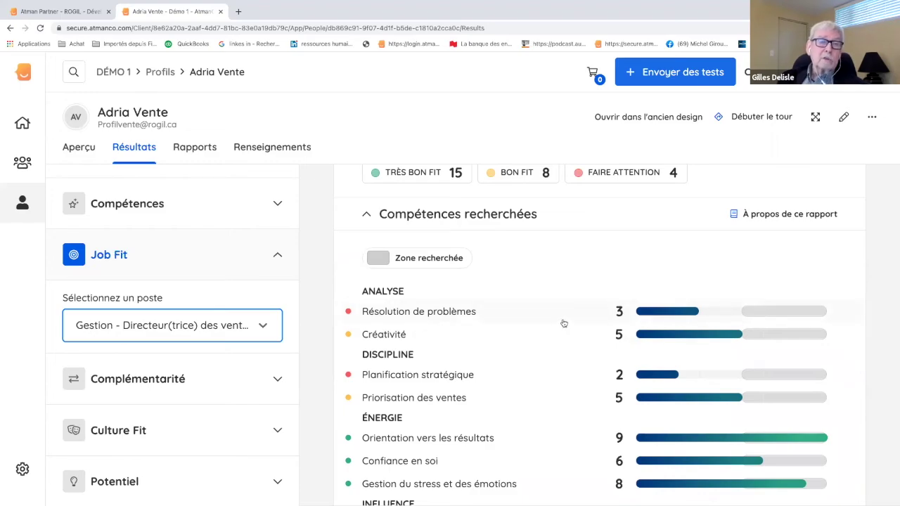
# Leave the candidate's results, open Équipe Démo from the Équipes page, and review the team's personality distribution
pyautogui.click(8, 28)
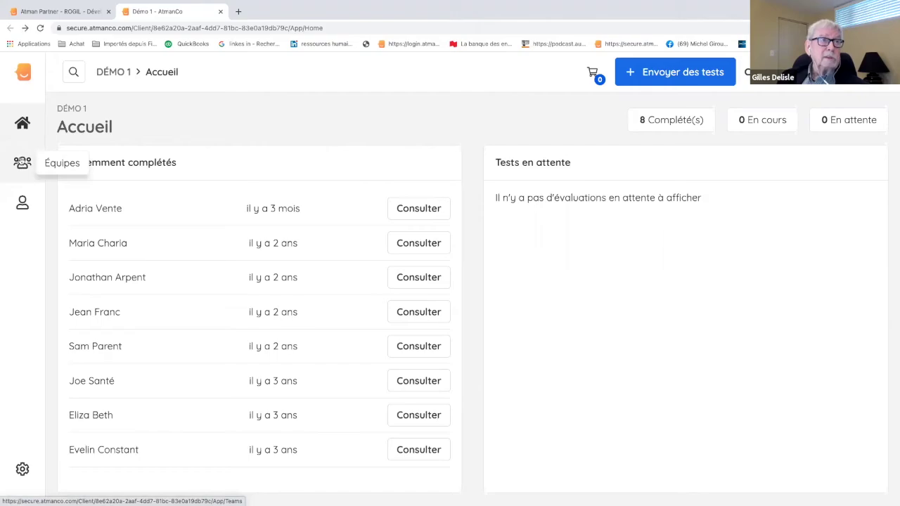
pyautogui.click(22, 163)
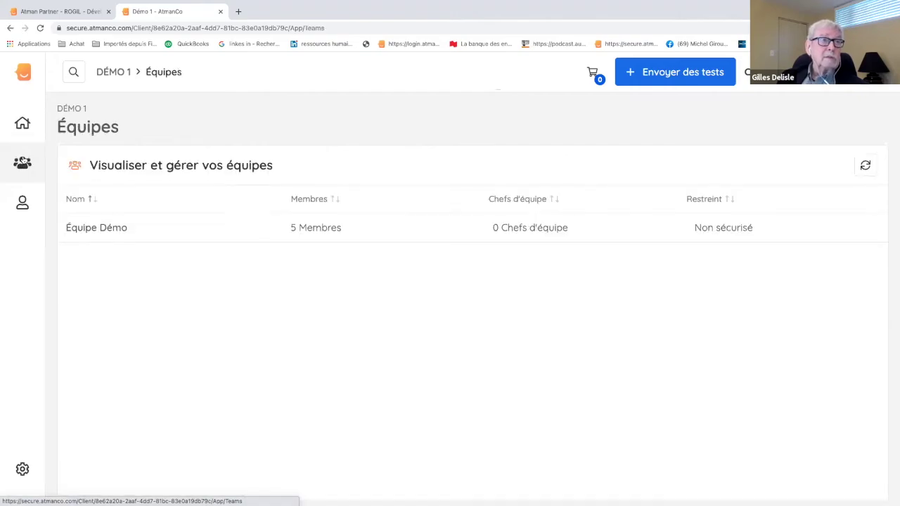
pyautogui.click(100, 229)
pyautogui.scroll(-5, 473, 296)
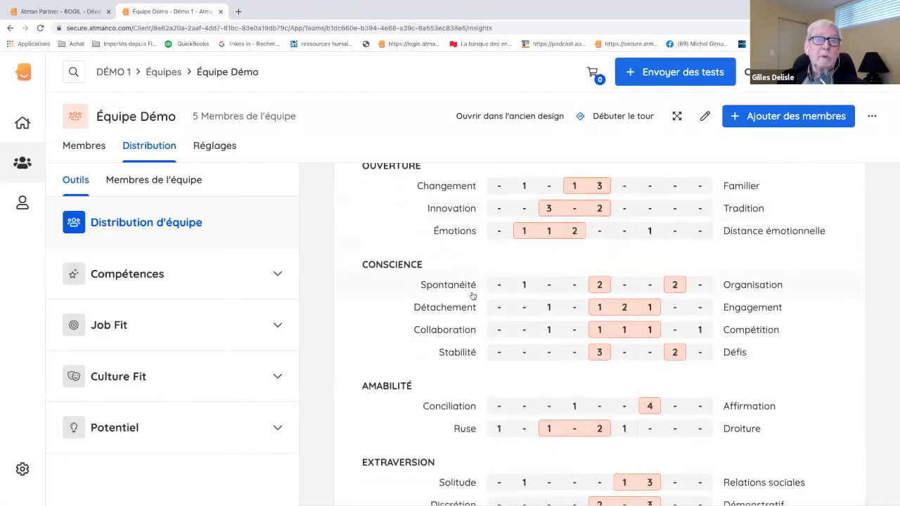
pyautogui.scroll(1, 473, 296)
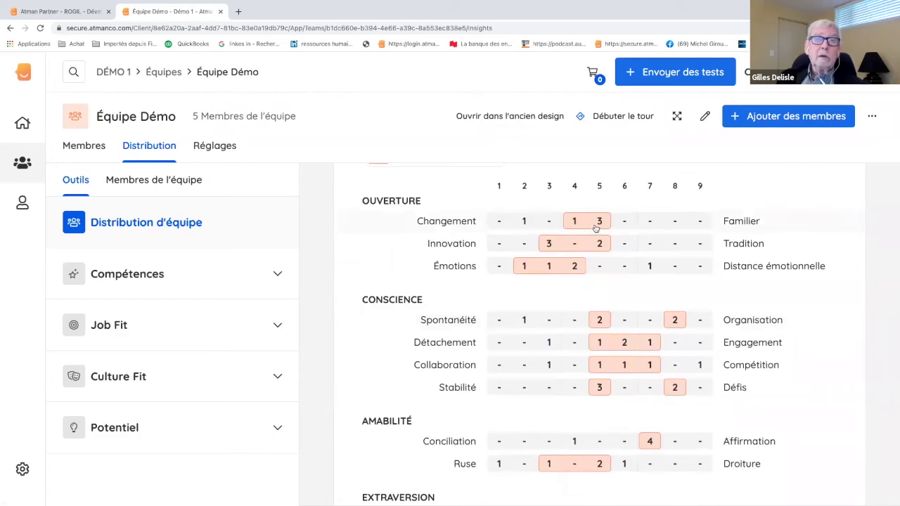
pyautogui.scroll(-1, 568, 241)
pyautogui.scroll(-5, 568, 240)
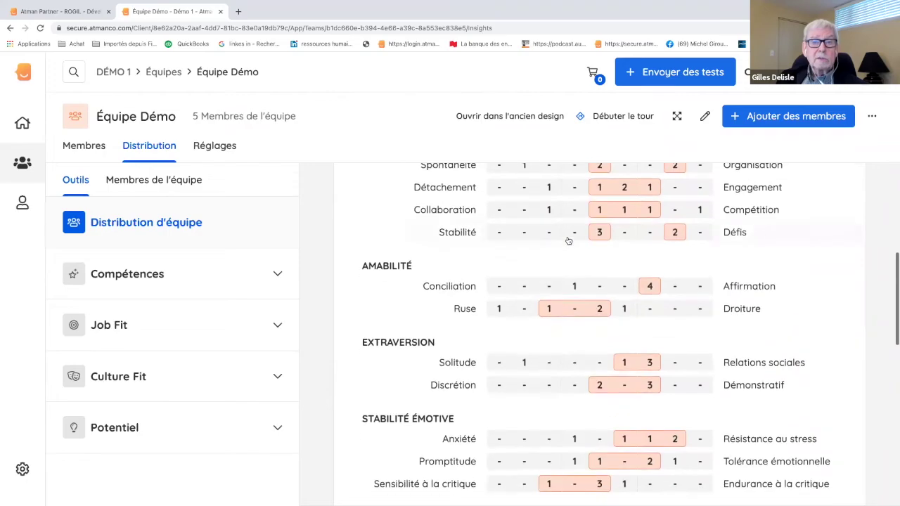
pyautogui.scroll(3, 568, 240)
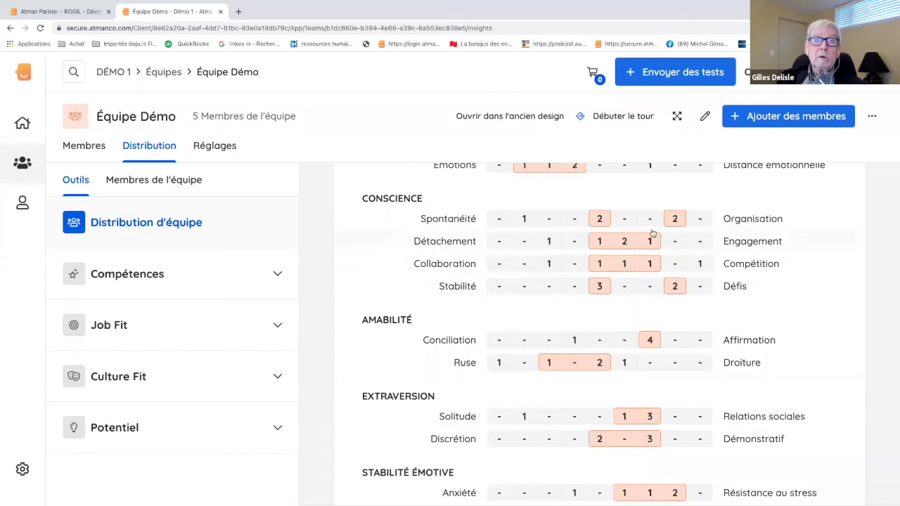
# Expand the Collaboration–Compétition trait under Conscience to see how the individual team members are distributed
pyautogui.click(624, 264)
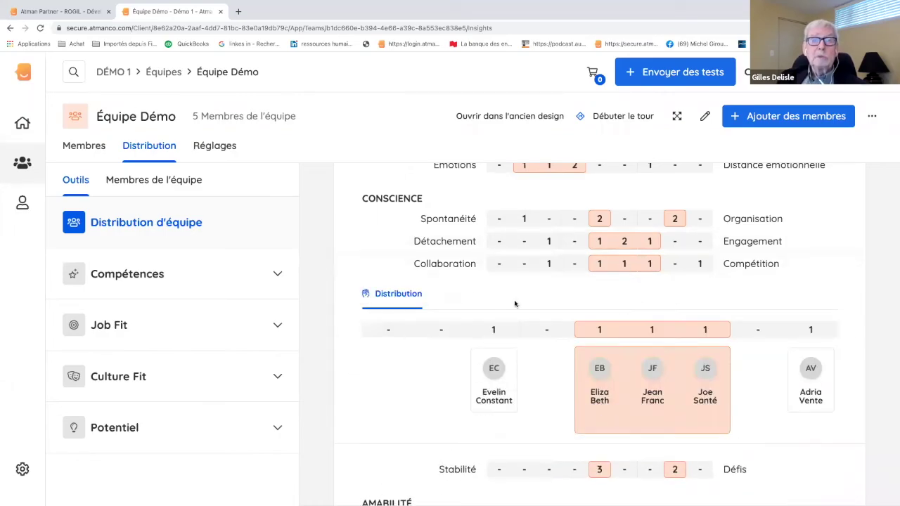
pyautogui.scroll(-1, 516, 302)
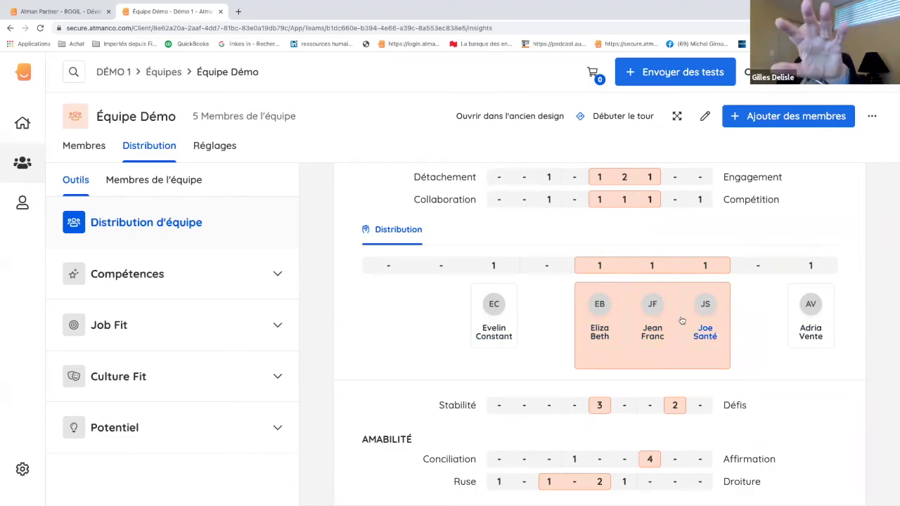
pyautogui.scroll(1, 675, 359)
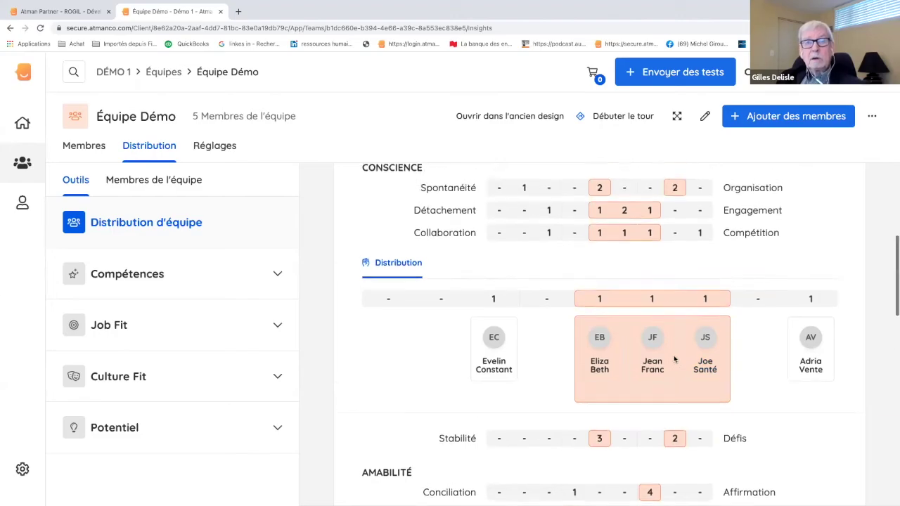
pyautogui.scroll(1, 674, 359)
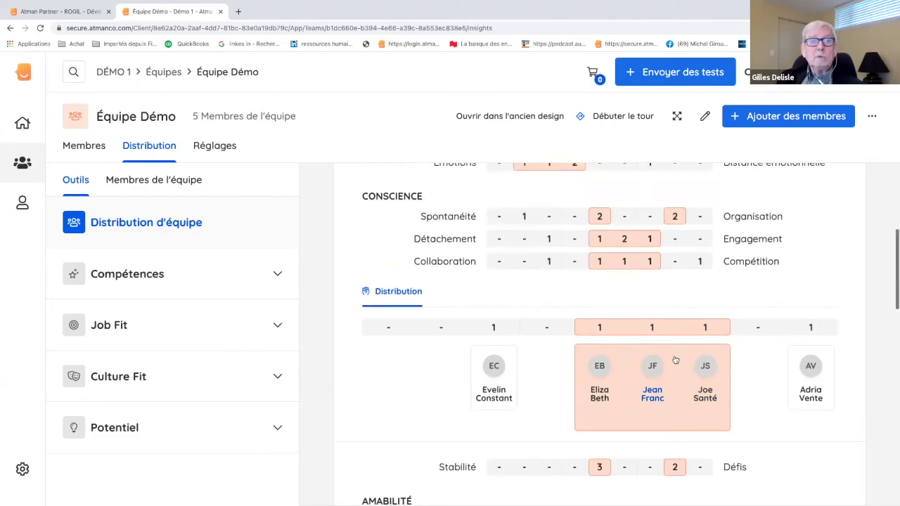
# Highlight the second listed team member in the team distribution and compare their position with the team's concentration across the personality traits
pyautogui.click(146, 181)
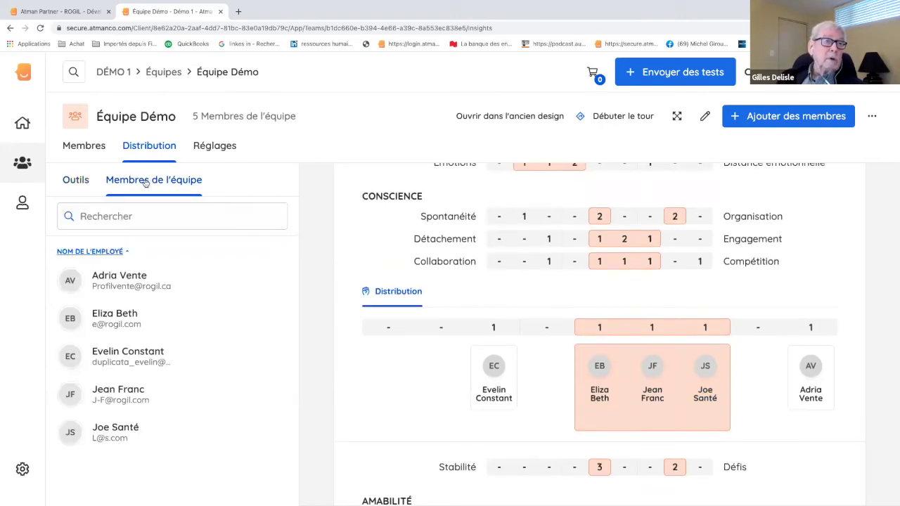
pyautogui.click(119, 315)
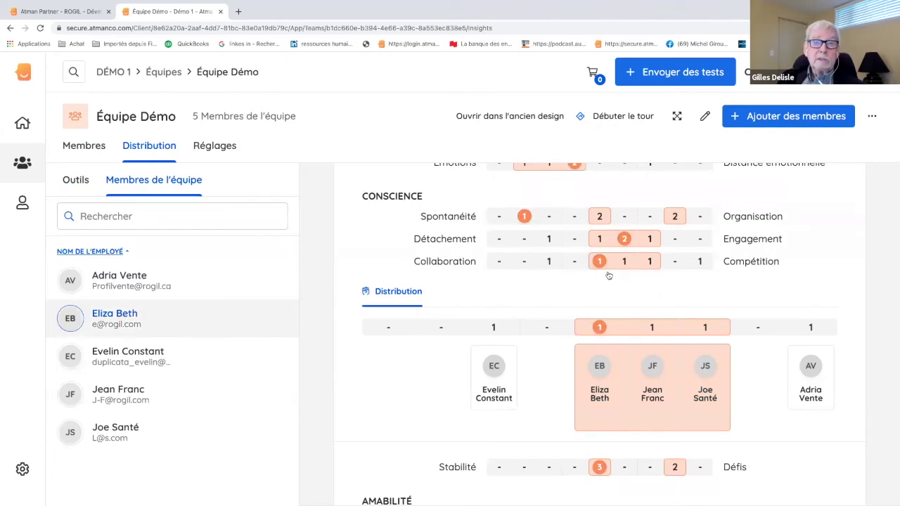
pyautogui.scroll(-2, 609, 275)
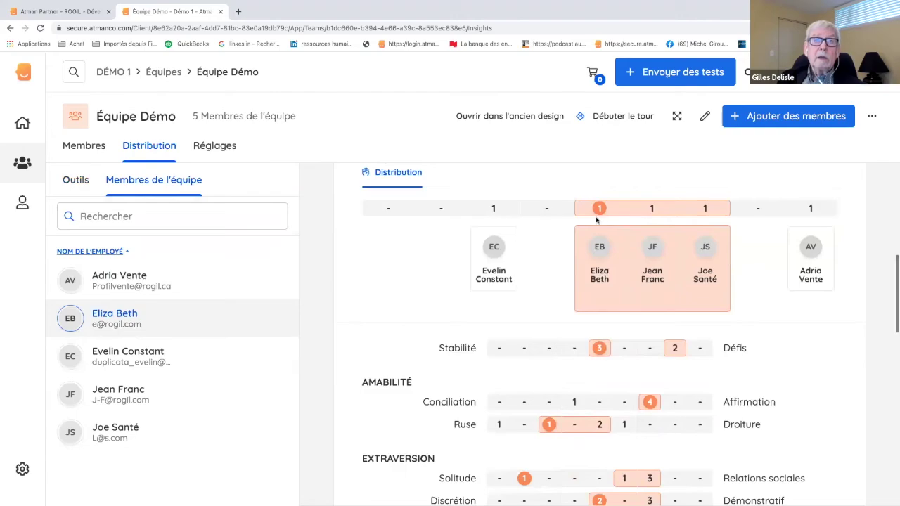
pyautogui.scroll(1, 596, 220)
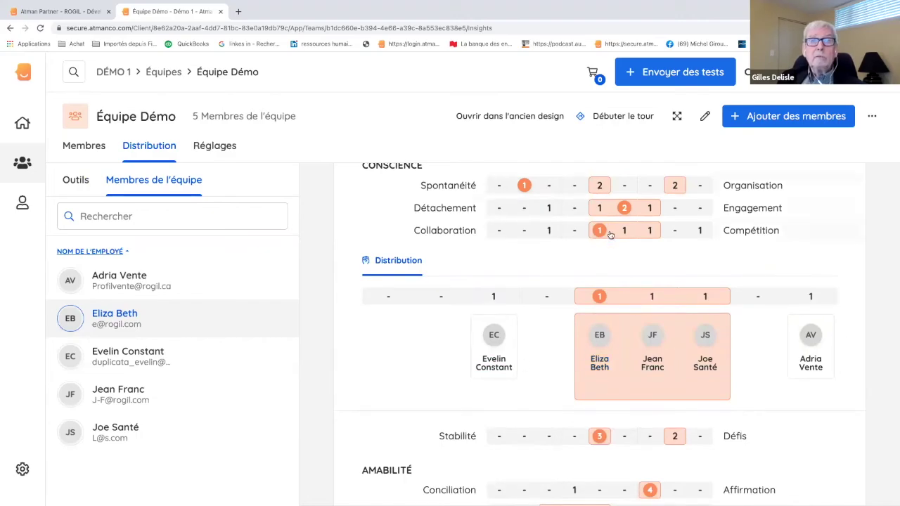
pyautogui.scroll(-4, 610, 234)
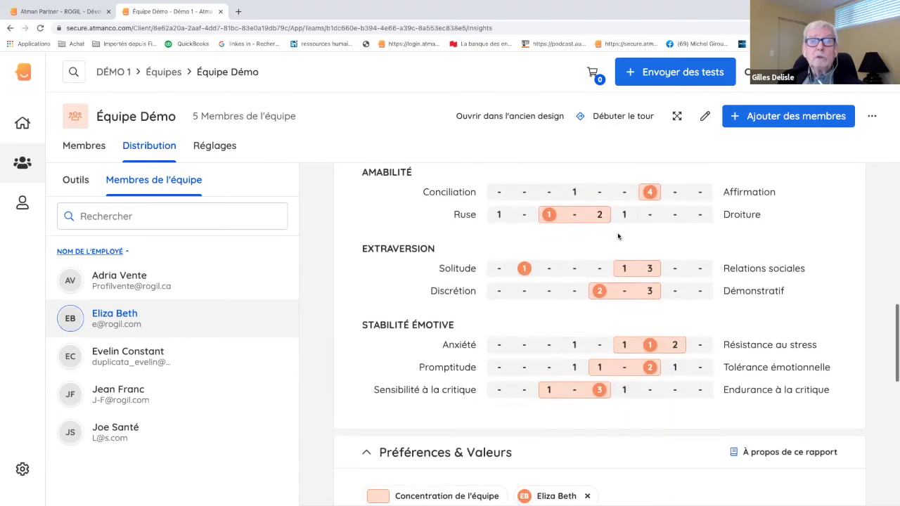
pyautogui.scroll(-1, 617, 236)
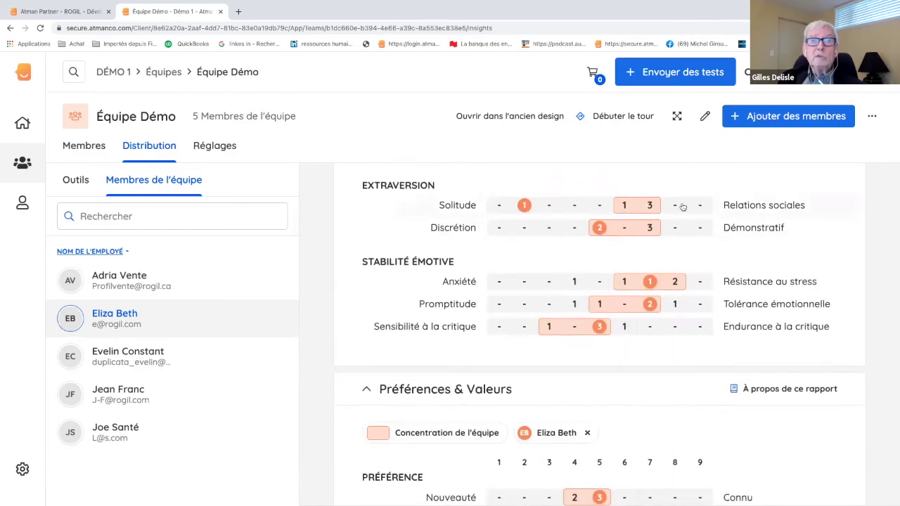
pyautogui.scroll(3, 636, 205)
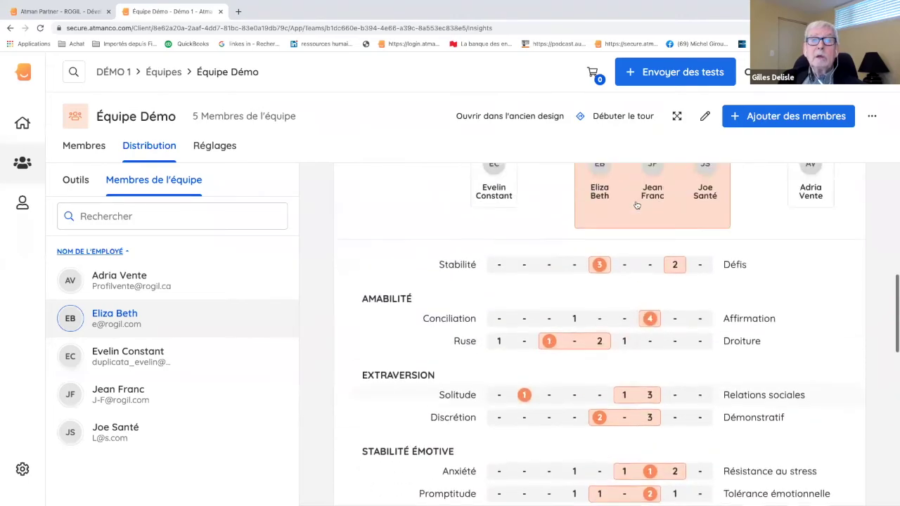
pyautogui.scroll(2, 636, 206)
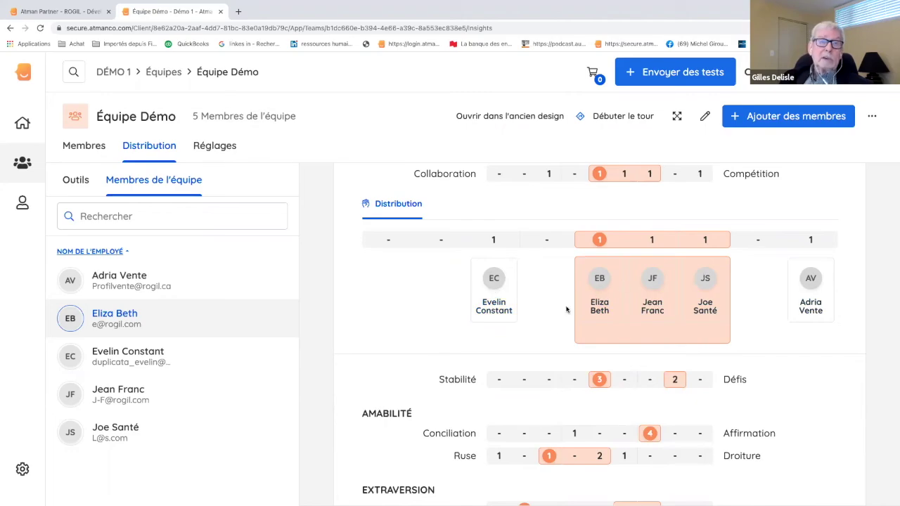
pyautogui.scroll(-3, 567, 309)
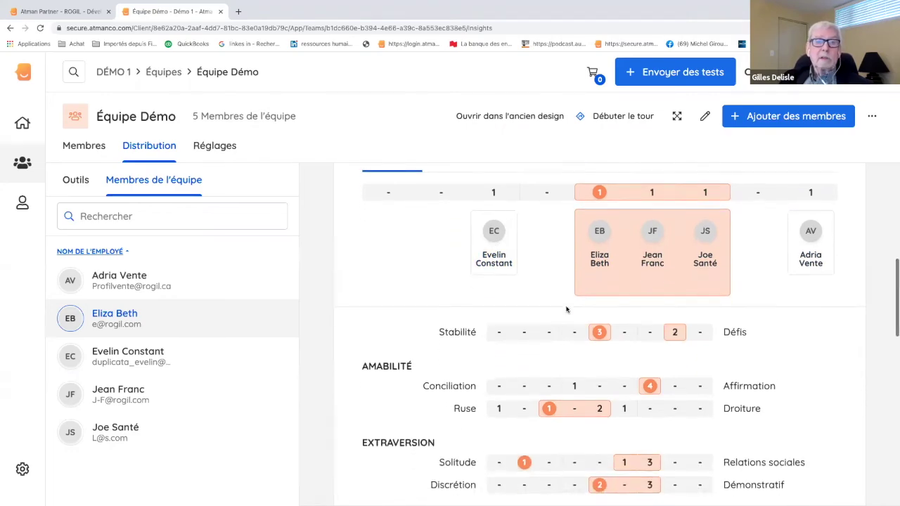
pyautogui.scroll(1, 566, 309)
pyautogui.scroll(4, 567, 310)
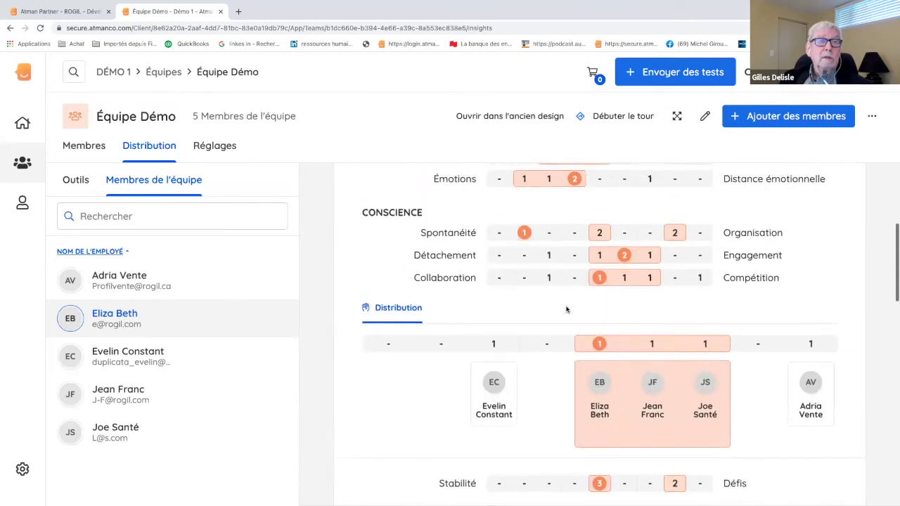
pyautogui.scroll(-1, 576, 296)
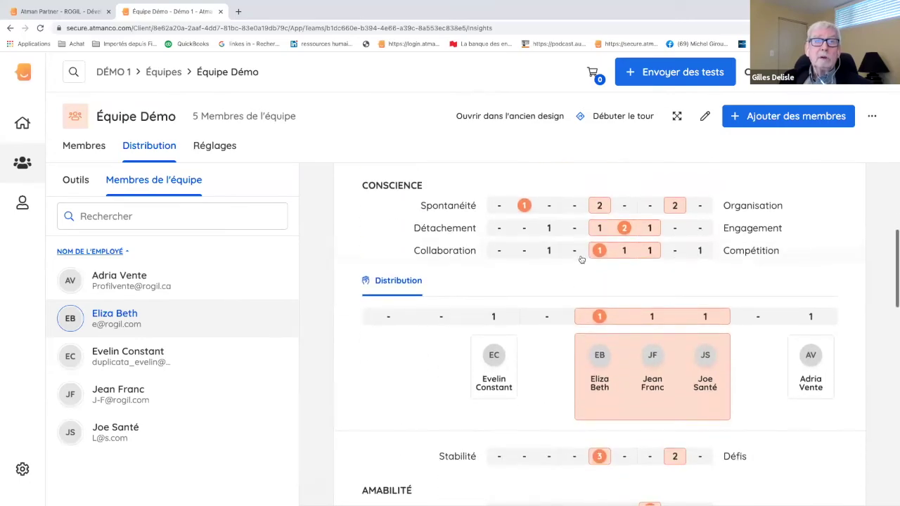
# Collapse the Collaboration–Compétition details and expand the Détachement–Engagement trait to examine its distribution by member
pyautogui.scroll(1, 580, 259)
pyautogui.click(596, 284)
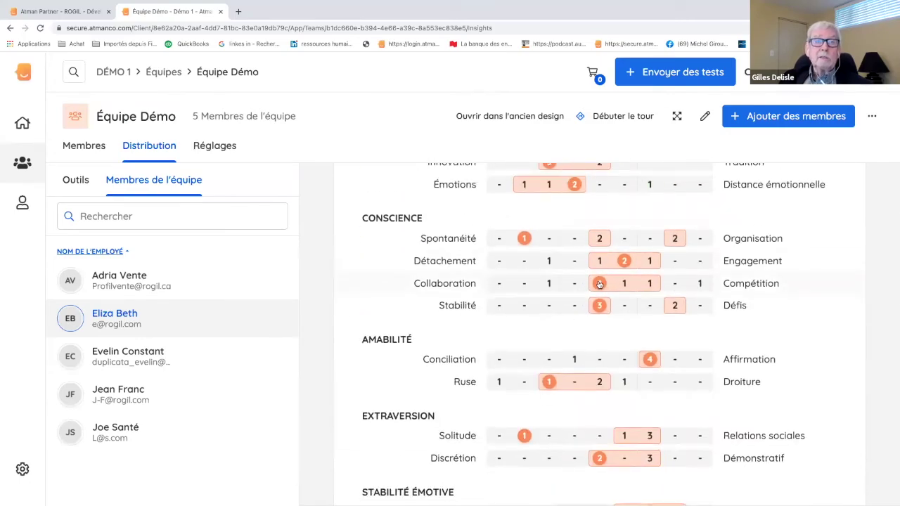
pyautogui.click(596, 284)
pyautogui.click(602, 261)
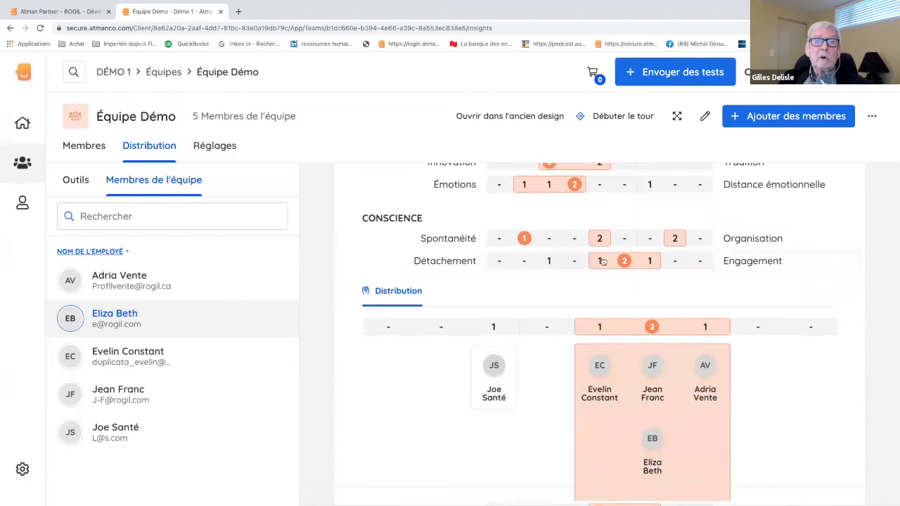
pyautogui.scroll(-1, 625, 324)
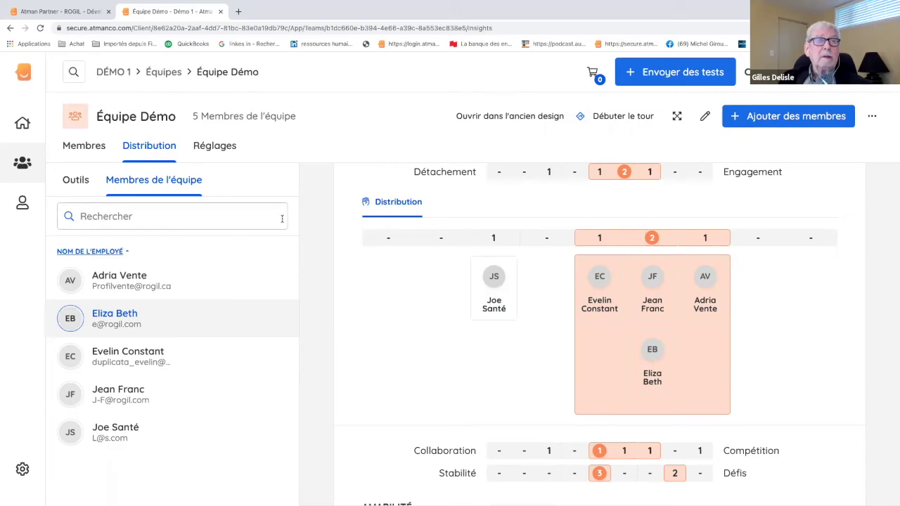
# Return to the Accueil page, open the third recently completed candidate's results, and look over the Personnalité section
pyautogui.click(8, 28)
pyautogui.click(8, 28)
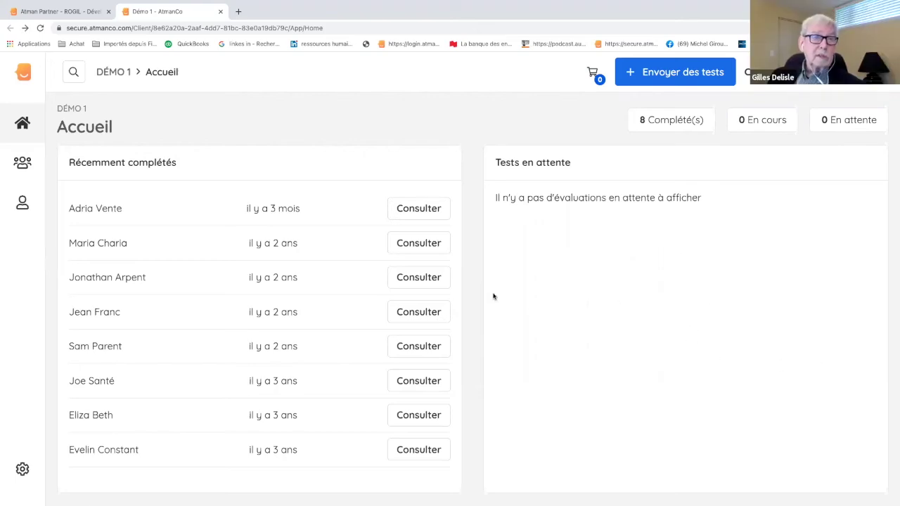
pyautogui.click(432, 279)
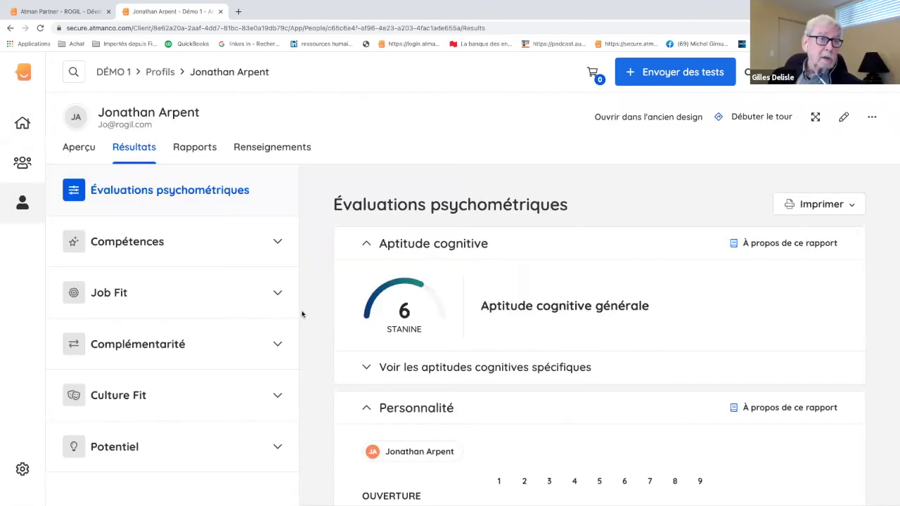
pyautogui.scroll(-3, 272, 358)
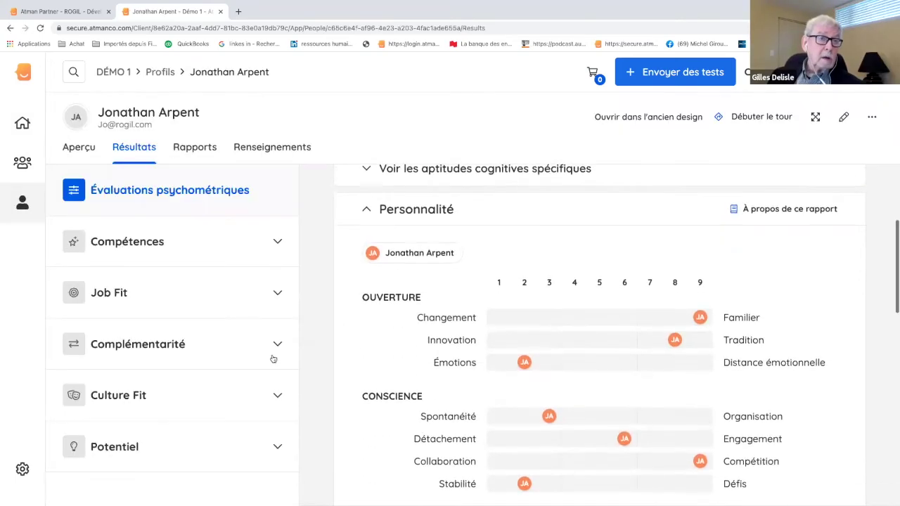
# Expand Job Fit for the candidate and look through the generic positions available, from management and sales to professional and technician roles
pyautogui.click(278, 293)
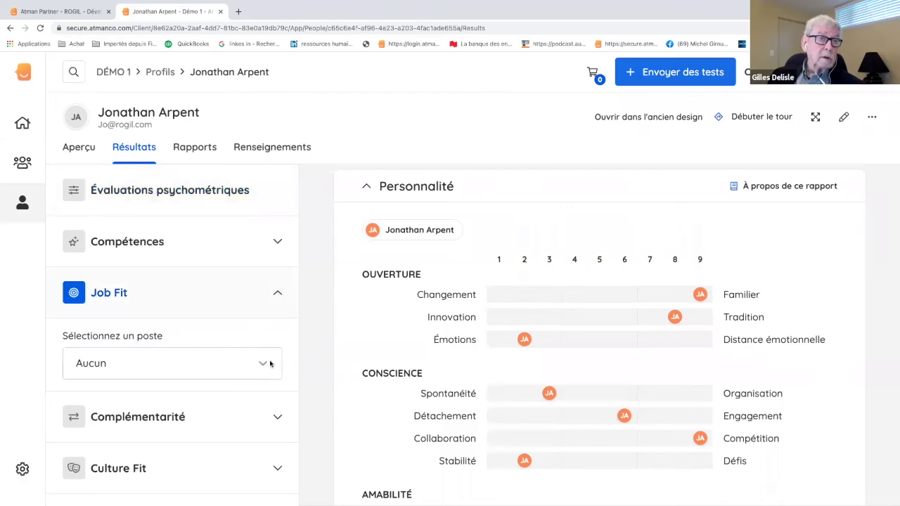
pyautogui.click(263, 363)
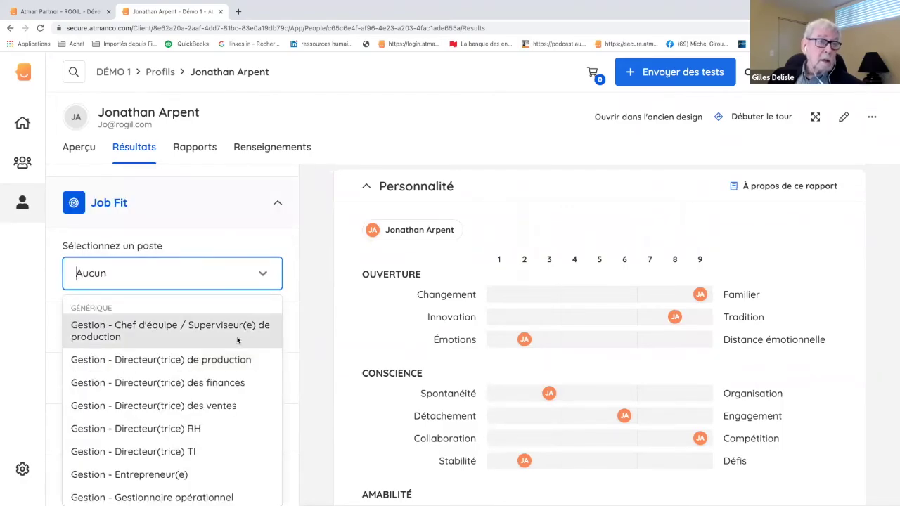
pyautogui.scroll(-3, 237, 339)
pyautogui.scroll(-5, 237, 339)
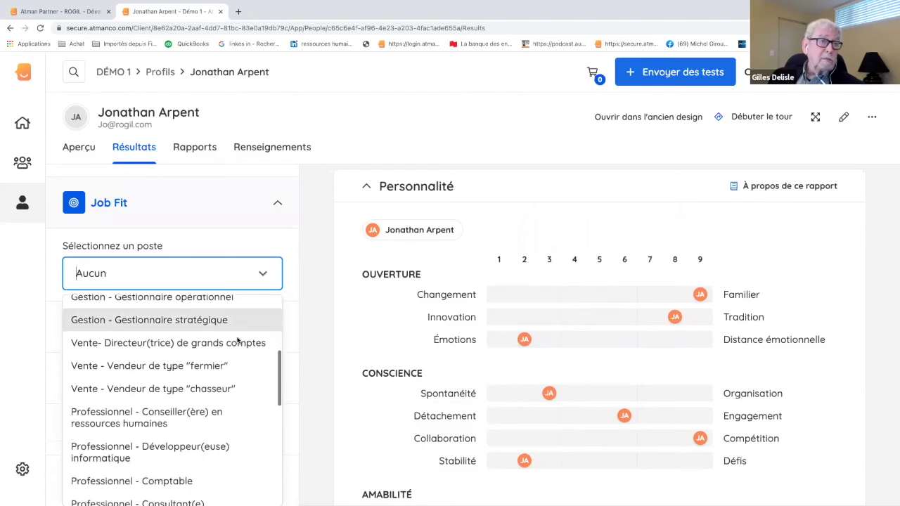
pyautogui.scroll(-3, 237, 340)
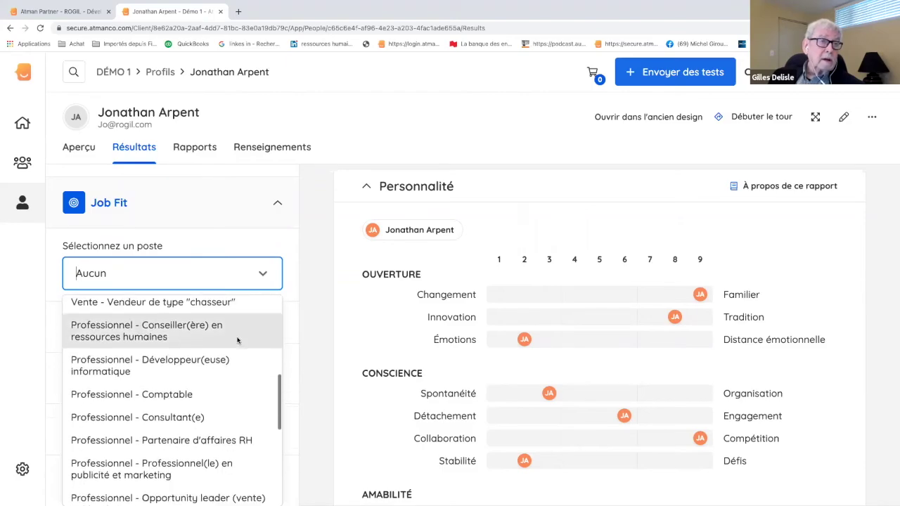
pyautogui.scroll(-4, 237, 339)
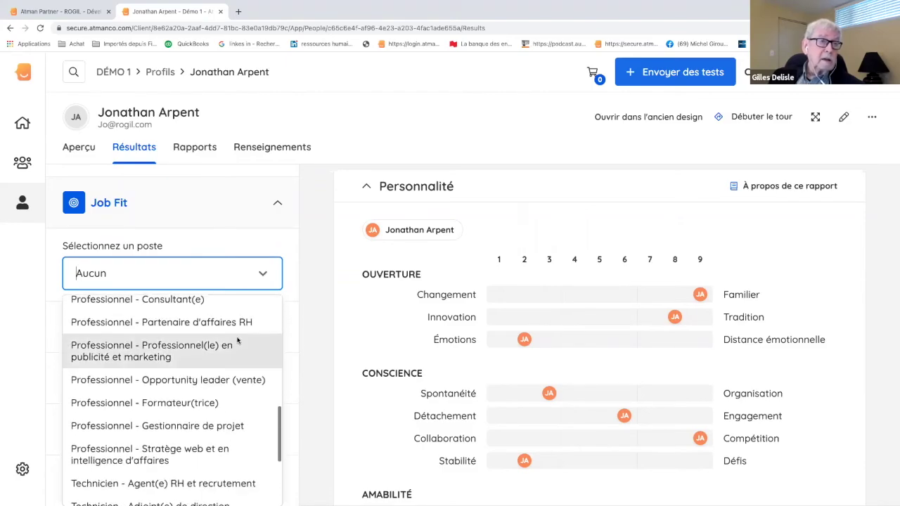
pyautogui.scroll(-4, 236, 340)
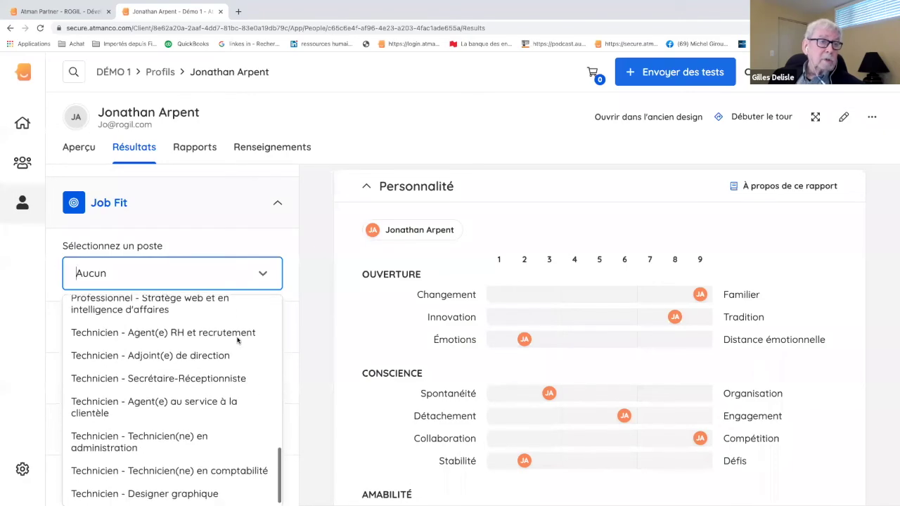
pyautogui.scroll(12, 237, 339)
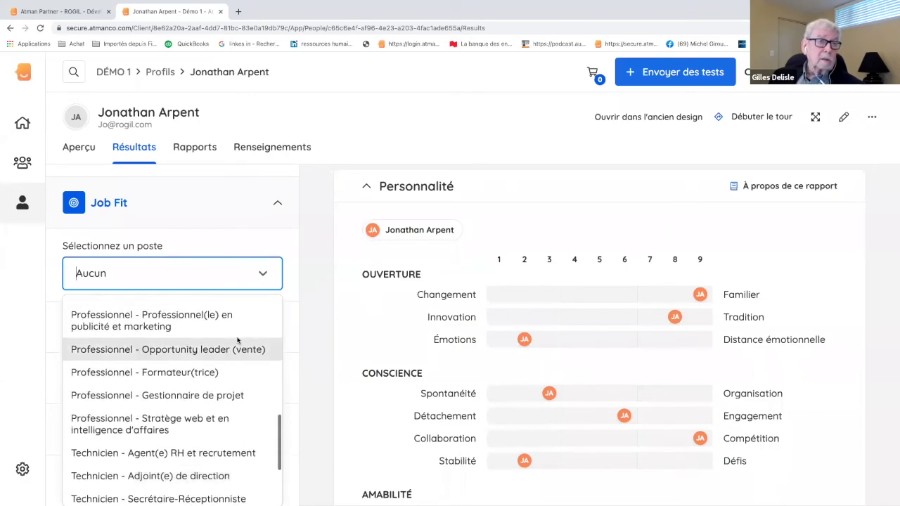
pyautogui.scroll(3, 237, 339)
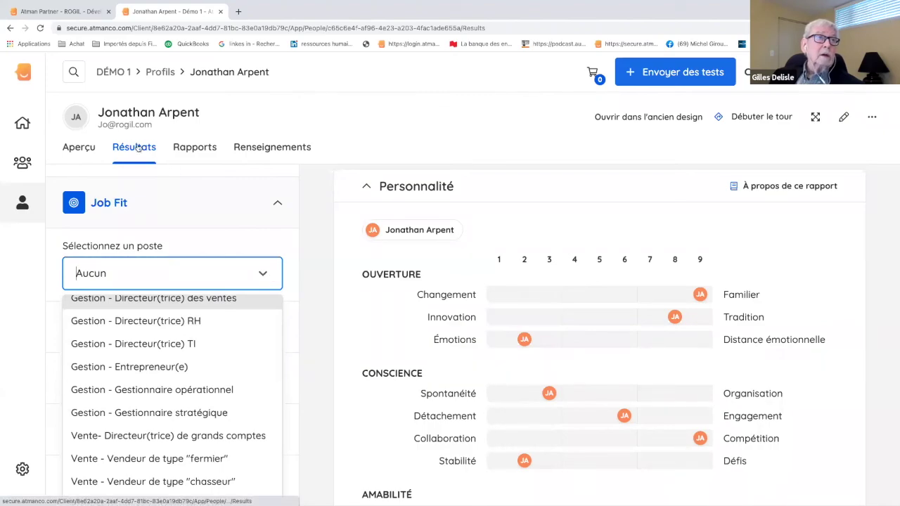
# From the Accueil page, view the second recently completed candidate's psychometric results, and return to Accueil
pyautogui.click(9, 28)
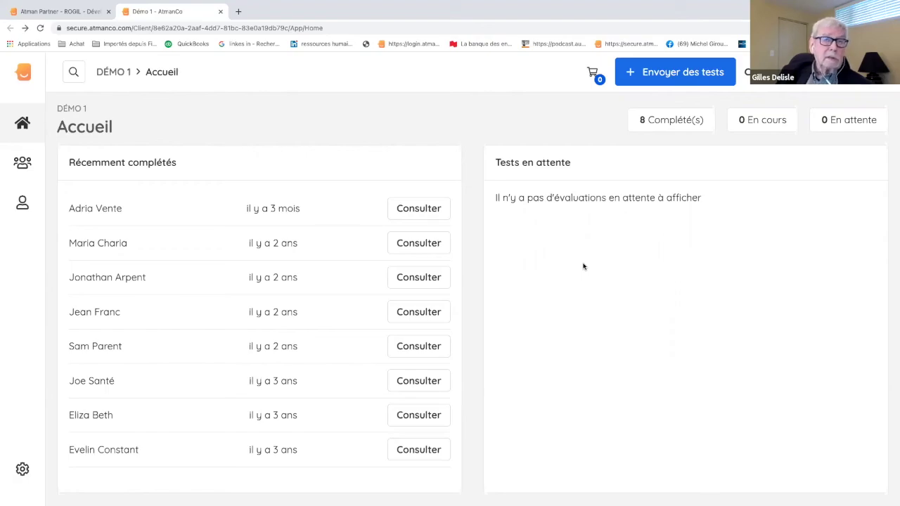
pyautogui.click(411, 243)
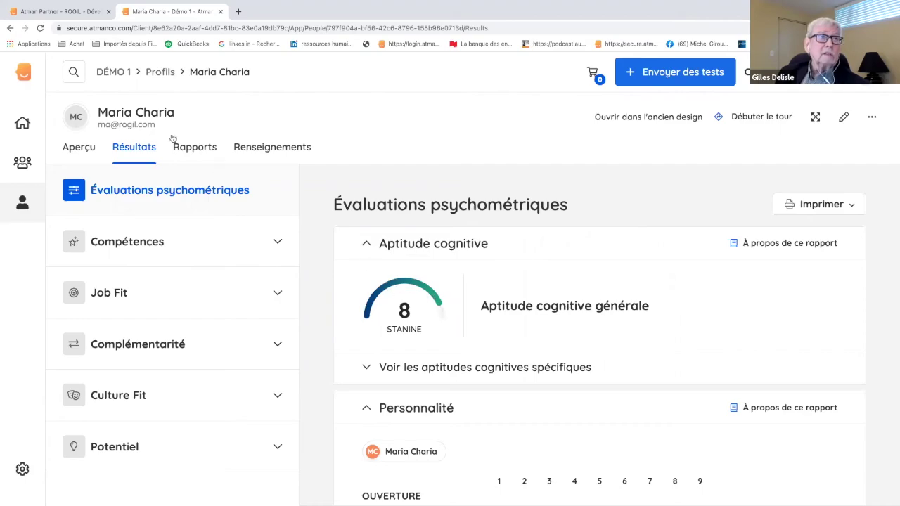
pyautogui.click(9, 28)
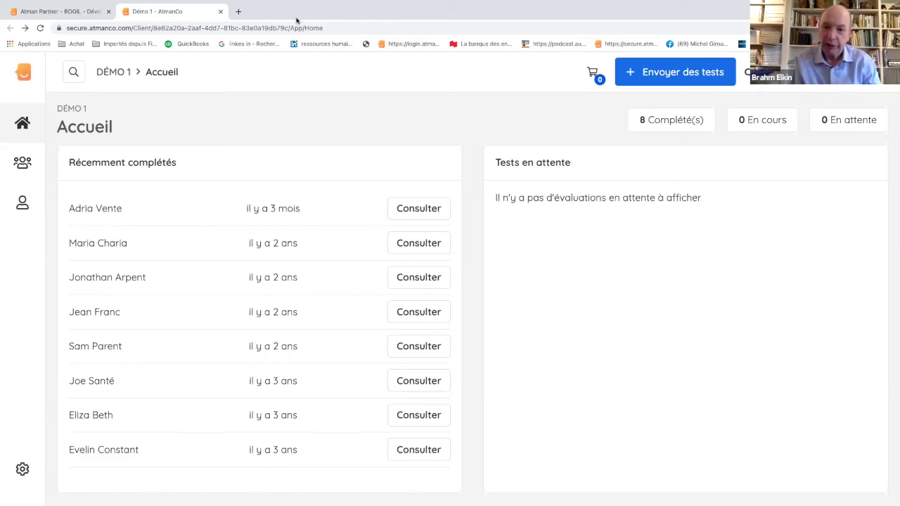
# Take the browser out of full screen, move its window aside, and switch to the ROGIL slide presentation behind it
pyautogui.moveTo(2, 5)
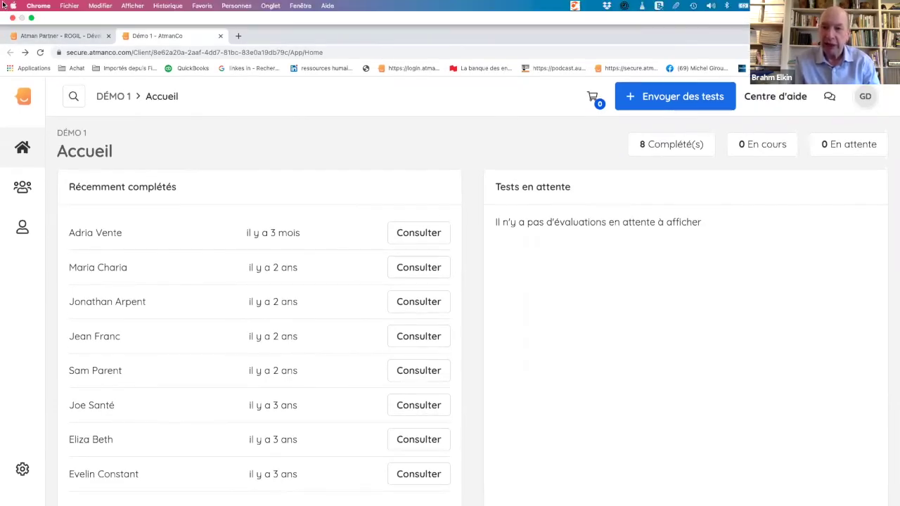
pyautogui.moveTo(31, 19)
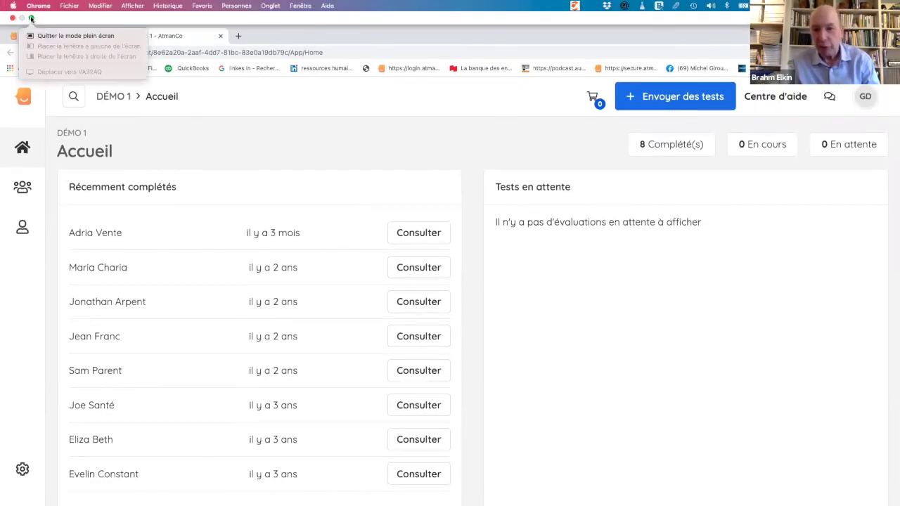
pyautogui.click(46, 33)
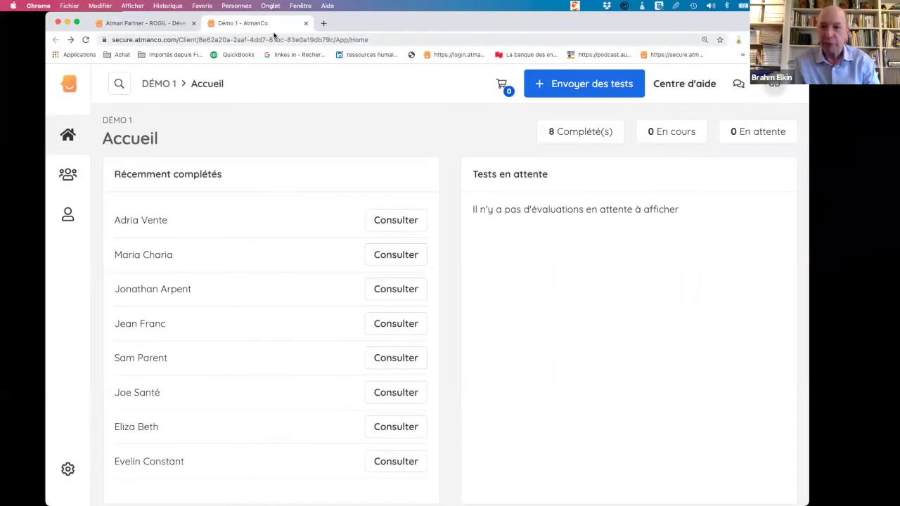
pyautogui.moveTo(357, 29); pyautogui.dragTo(694, 48)
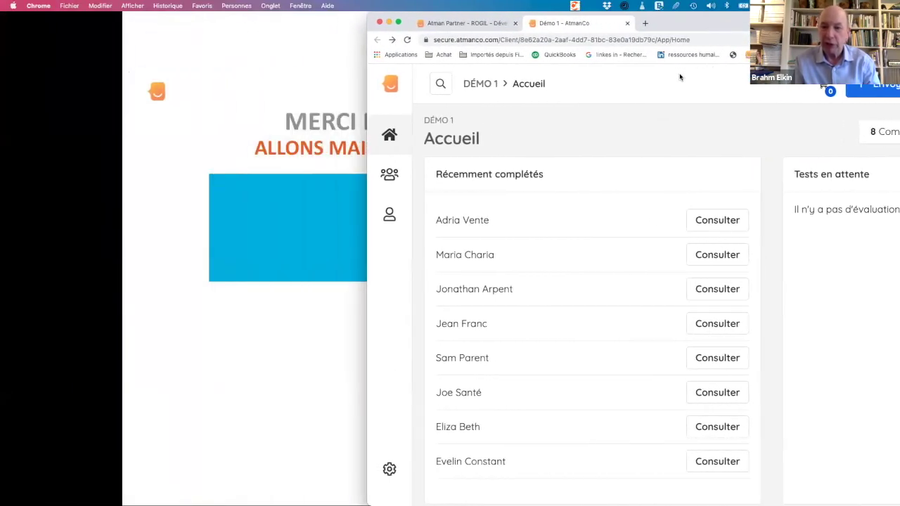
pyautogui.click(140, 138)
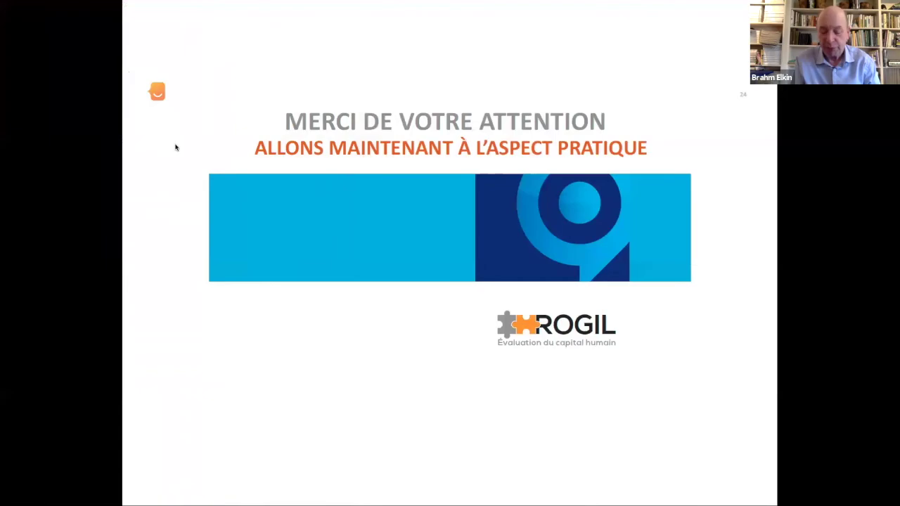
# Go back through the presentation to the slide "Éléments entrant dans les coûts de roulement du personnel"
pyautogui.press('Left')
pyautogui.press('Left')
pyautogui.press('Left')
pyautogui.press('Left')
pyautogui.press('Left')
pyautogui.press('Left')
pyautogui.press('Left')
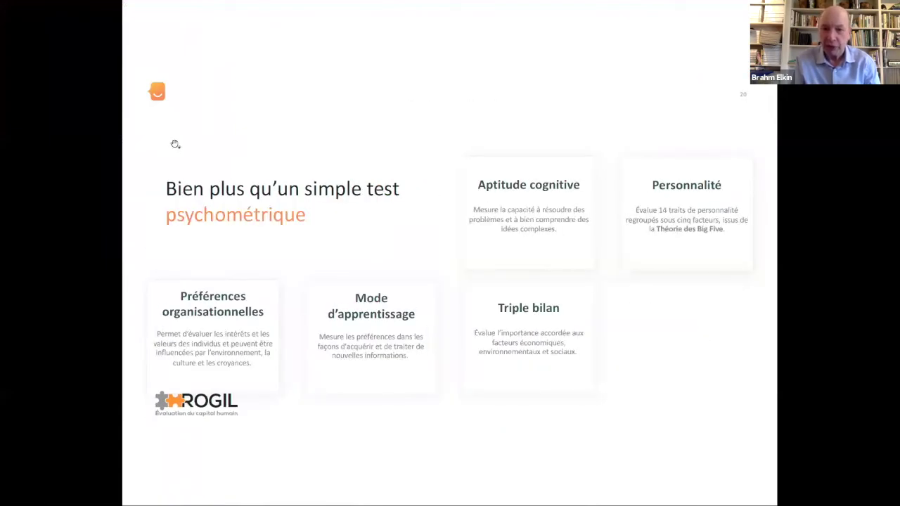
pyautogui.press('Left')
pyautogui.press('Left')
pyautogui.press('Left')
pyautogui.press('Left')
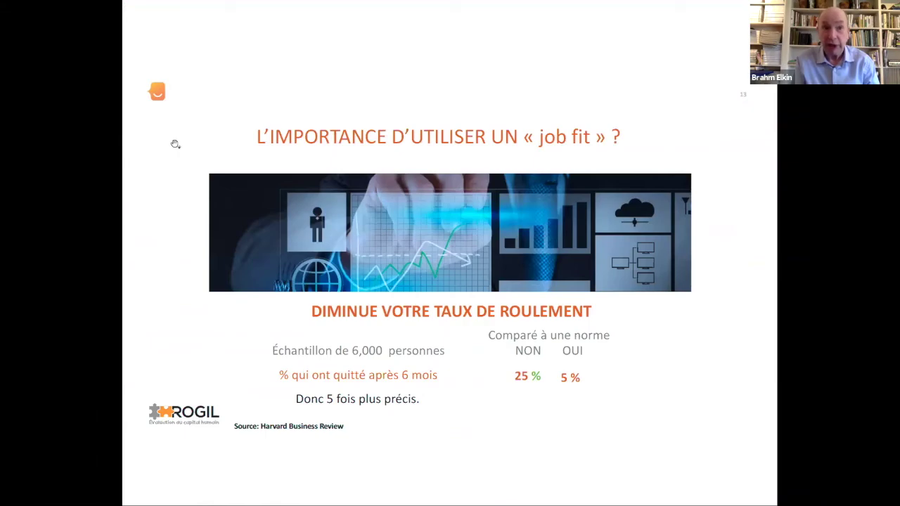
pyautogui.press('Left')
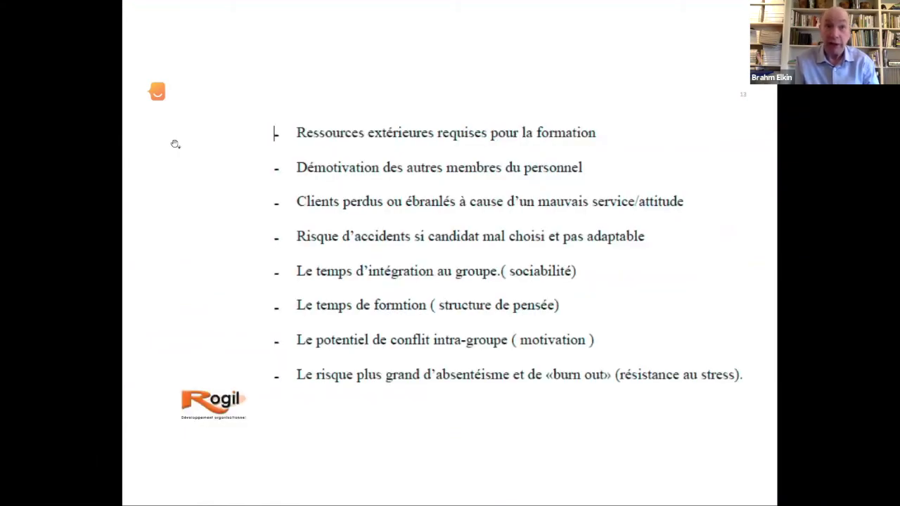
pyautogui.press('Left')
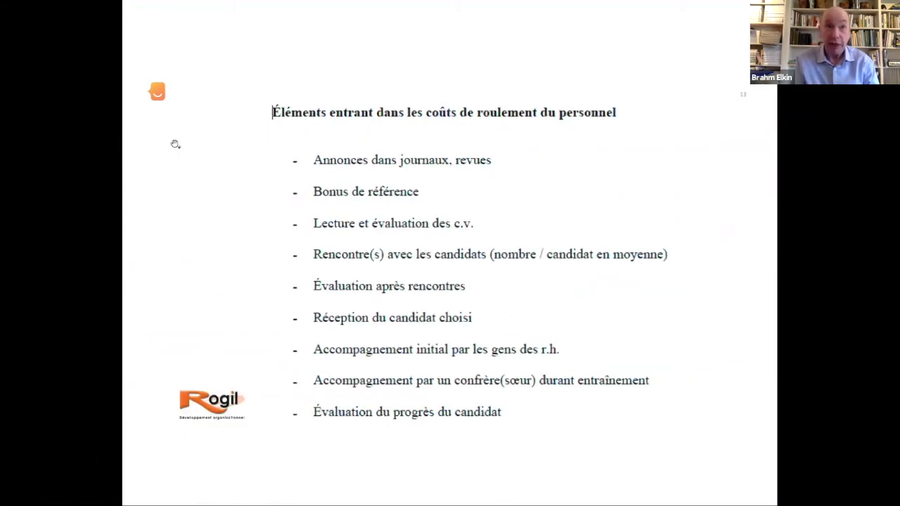